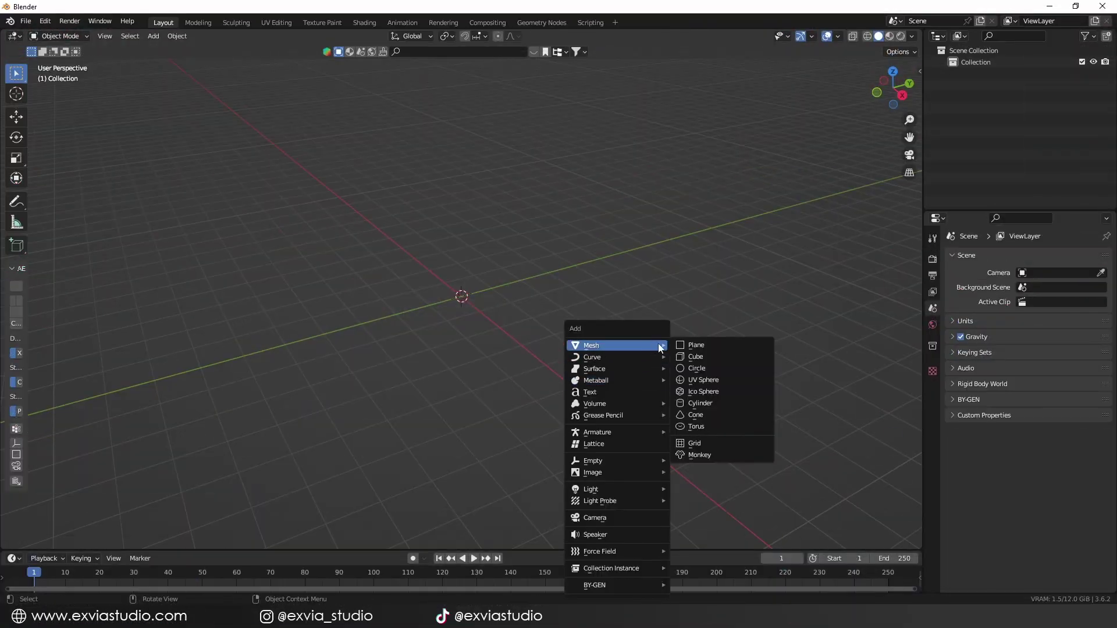
# Add a plane, rotate it 90° about Y and raise it 1 m.
pyautogui.click(692, 345)
pyautogui.scroll(6, 616, 354)
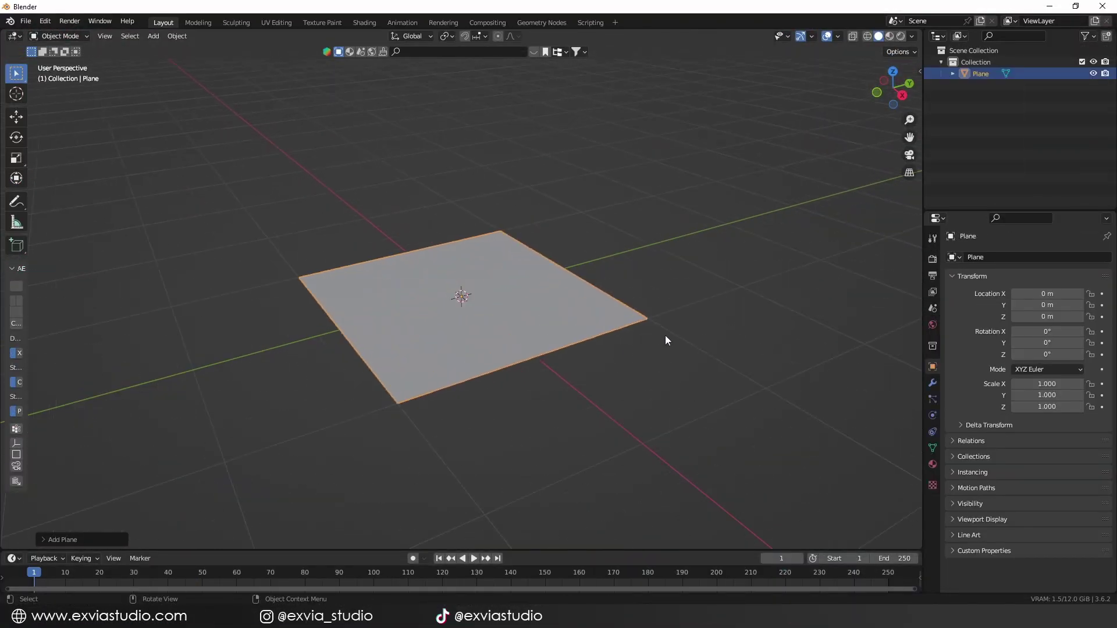
pyautogui.press('r')
pyautogui.press('x')
pyautogui.write('y')
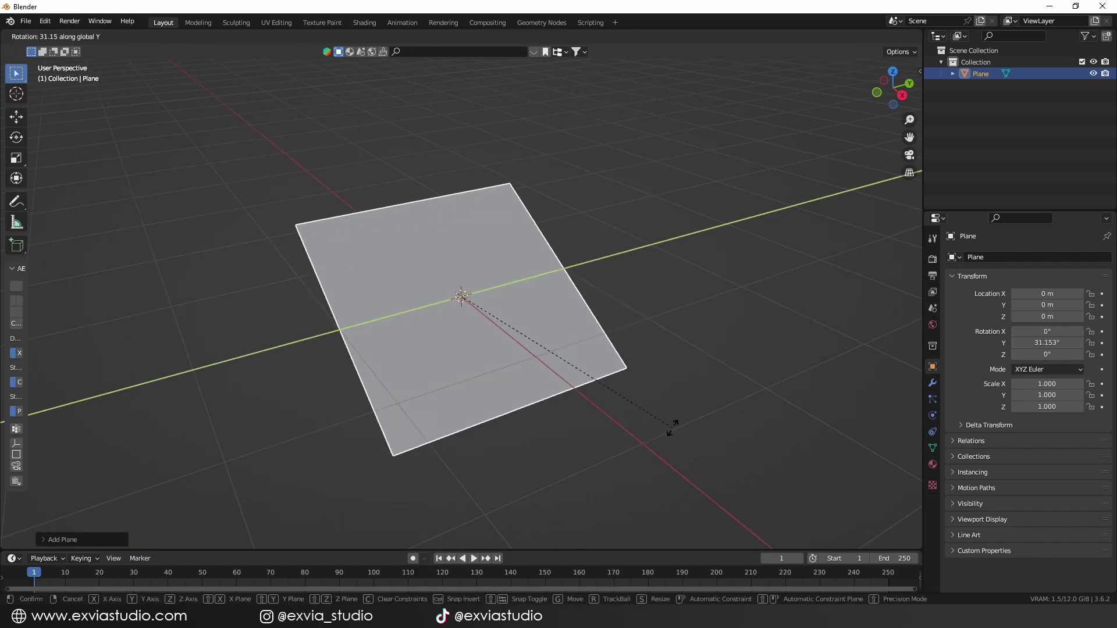
pyautogui.write('90')
pyautogui.press('Return')
pyautogui.write('gz')
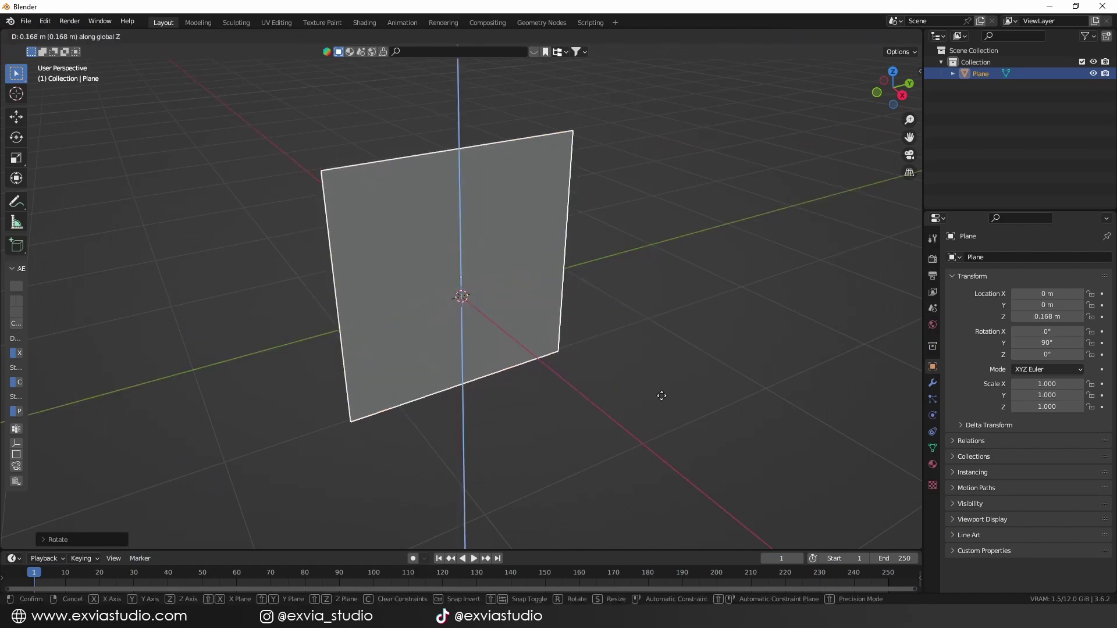
pyautogui.write('1')
pyautogui.press('Return')
# Extrude the plane's top edge straight up along Z, doubling its height.
pyautogui.moveTo(625, 203); pyautogui.dragTo(566, 327, button='middle')
pyautogui.press('Tab')
pyautogui.hotkey('alt', 'a')
pyautogui.scroll(-3, 551, 302)
pyautogui.press('e')
pyautogui.press('z')
pyautogui.click(585, 213)
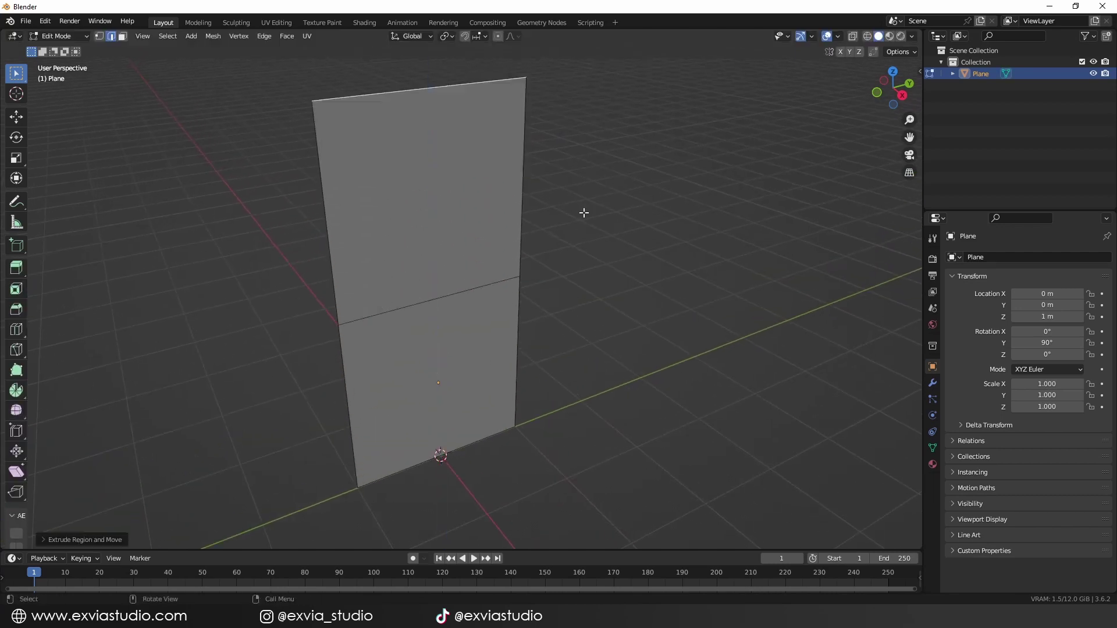
pyautogui.press('Tab')
# Subdivide the whole plane with 10 cuts.
pyautogui.moveTo(581, 215); pyautogui.dragTo(591, 277, button='middle')
pyautogui.press('Tab')
pyautogui.press('Tab')
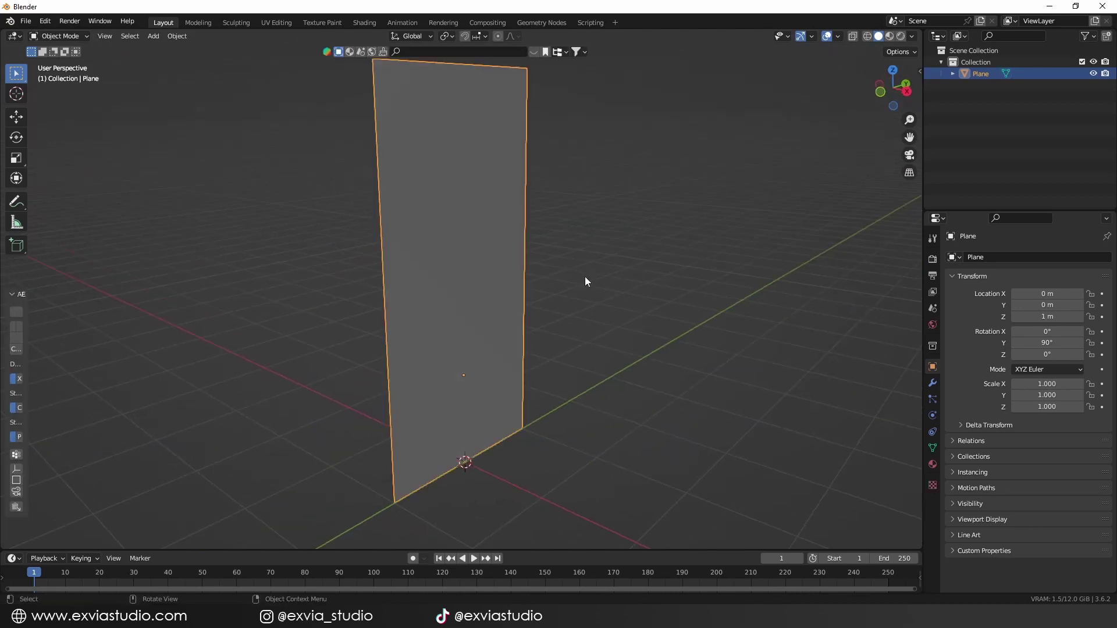
pyautogui.press('Tab')
pyautogui.press('a')
pyautogui.rightClick(499, 238)
pyautogui.click(500, 239)
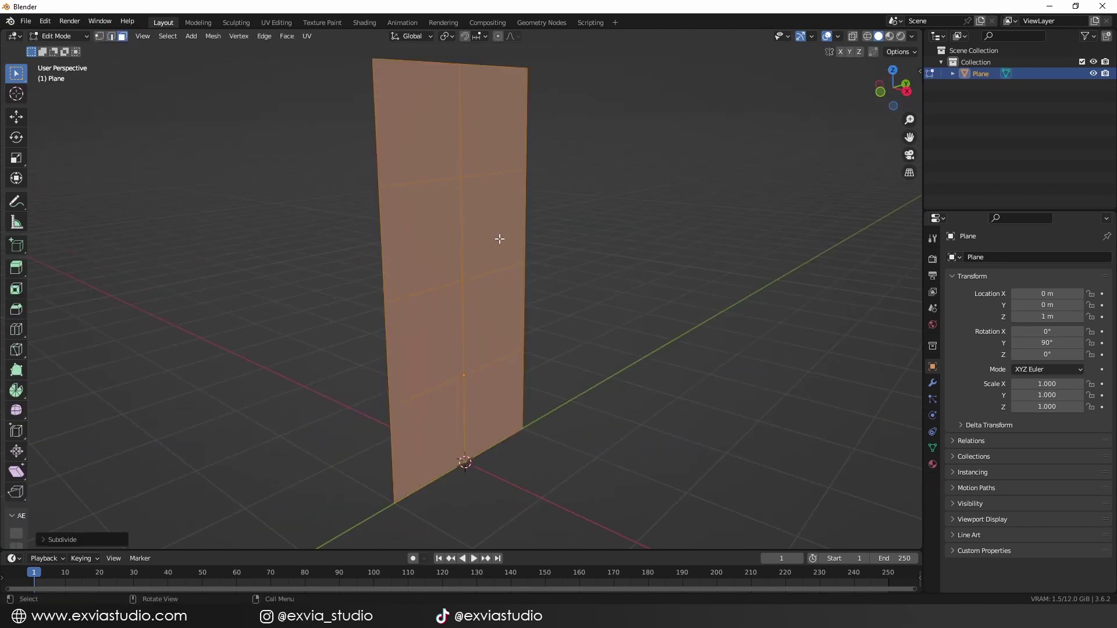
pyautogui.click(62, 539)
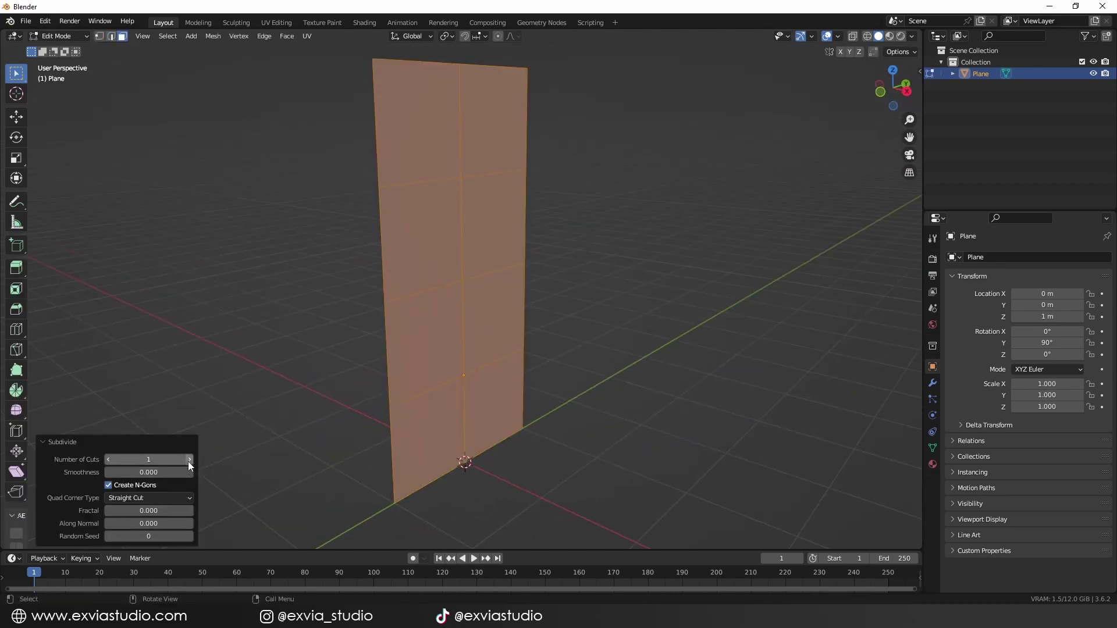
pyautogui.click(189, 460)
pyautogui.click(189, 459)
pyautogui.click(189, 459)
pyautogui.click(189, 460)
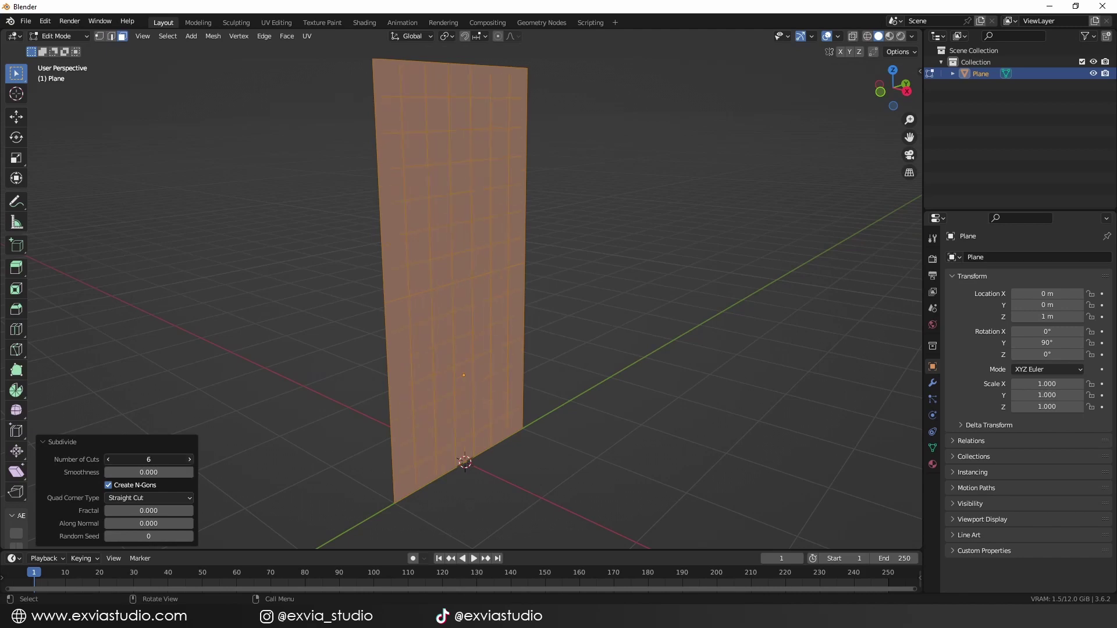
pyautogui.click(189, 460)
pyautogui.click(189, 460)
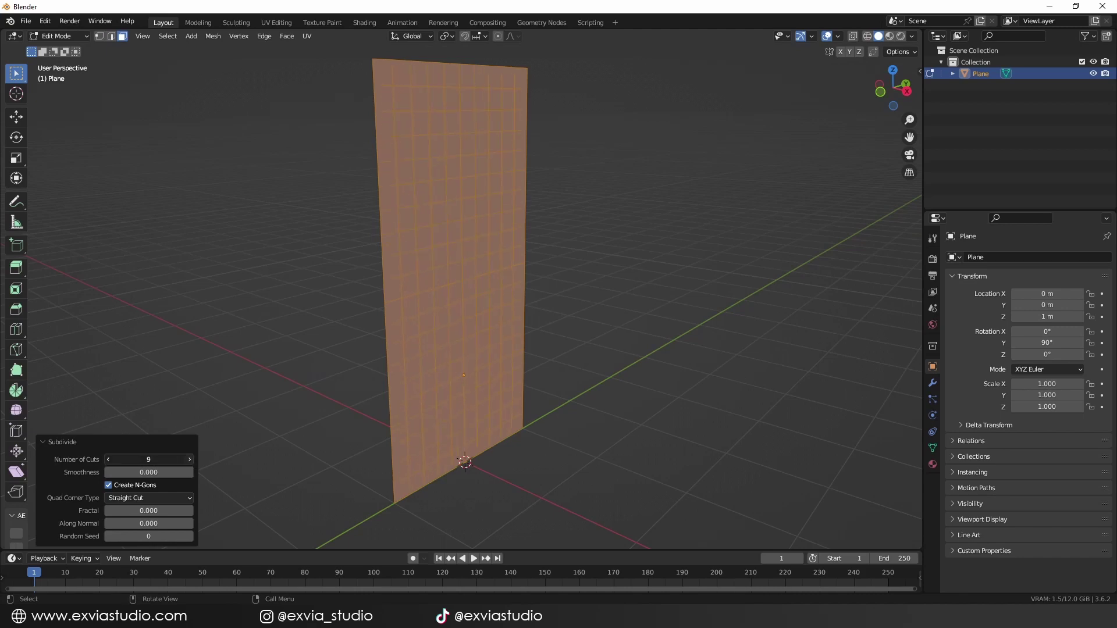
# Apply all transforms so the plane's rotation and location read zero.
pyautogui.click(267, 352)
pyautogui.moveTo(267, 352); pyautogui.dragTo(351, 320, button='middle')
pyautogui.press('Tab')
pyautogui.press('Tab')
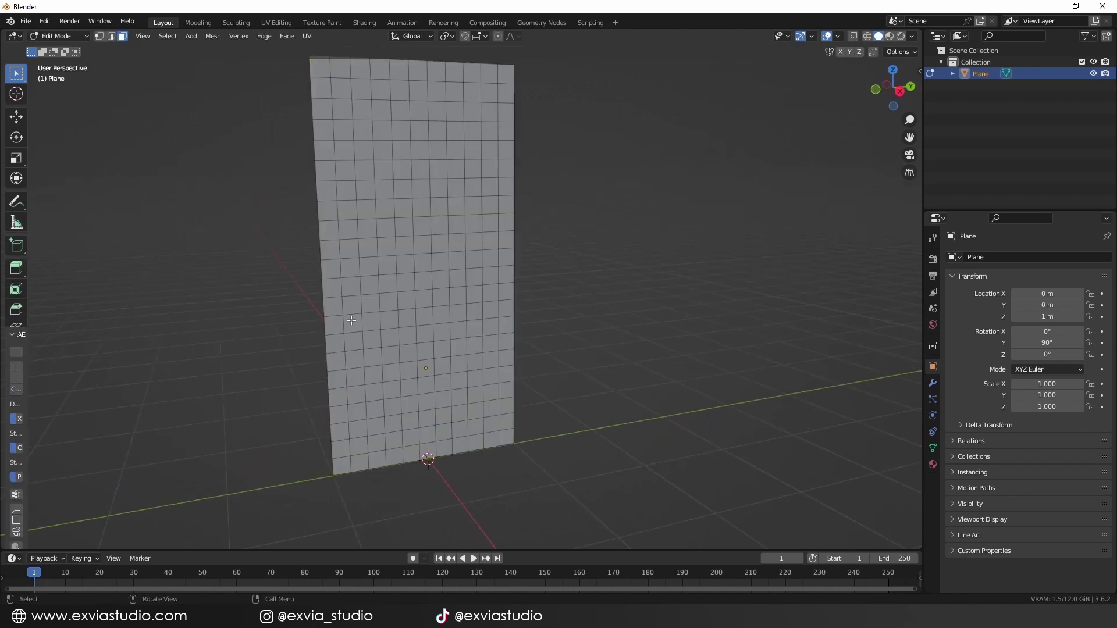
pyautogui.press('Tab')
pyautogui.keyDown('shift'); pyautogui.moveTo(494, 372); pyautogui.dragTo(590, 403, button='middle'); pyautogui.keyUp('shift')
pyautogui.hotkey('ctrl', 'a')
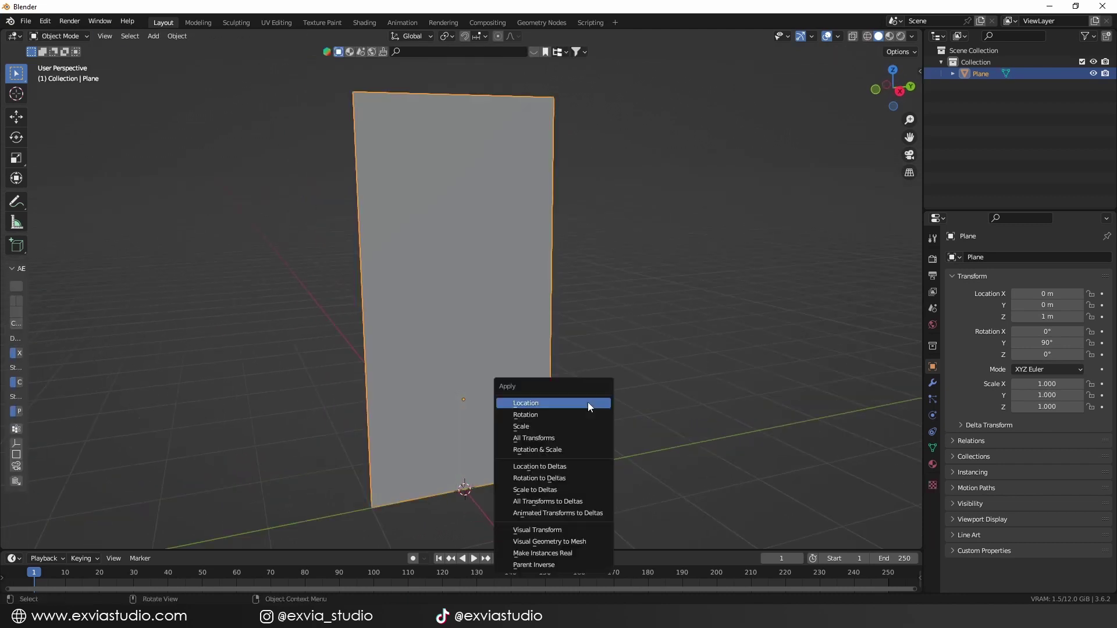
pyautogui.click(530, 439)
pyautogui.moveTo(644, 374); pyautogui.dragTo(873, 422, button='middle')
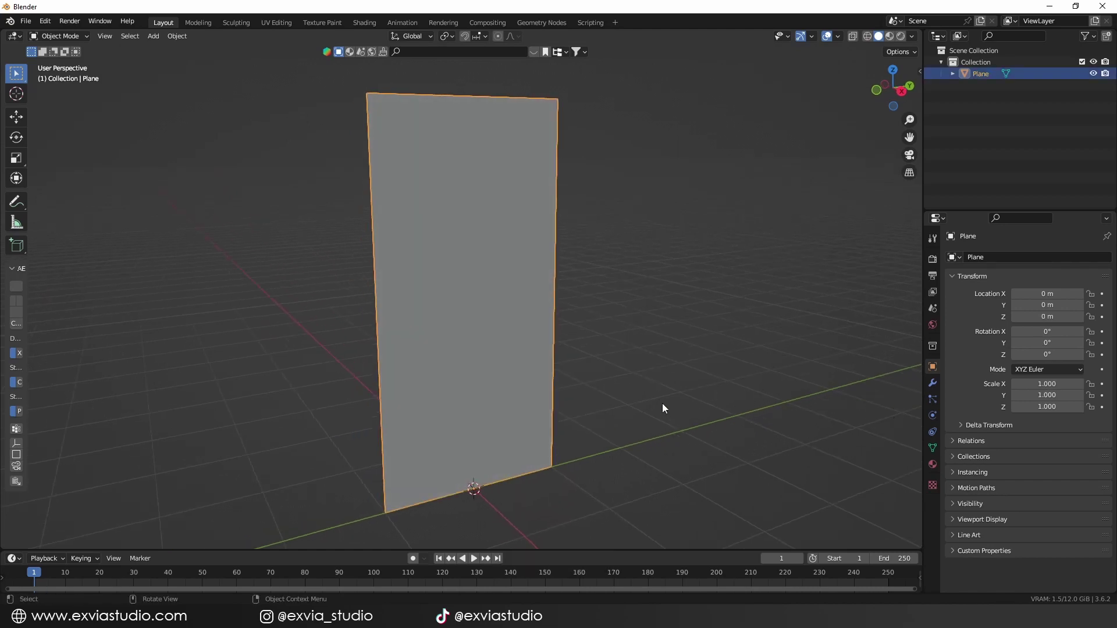
pyautogui.moveTo(637, 380); pyautogui.dragTo(637, 399, button='middle')
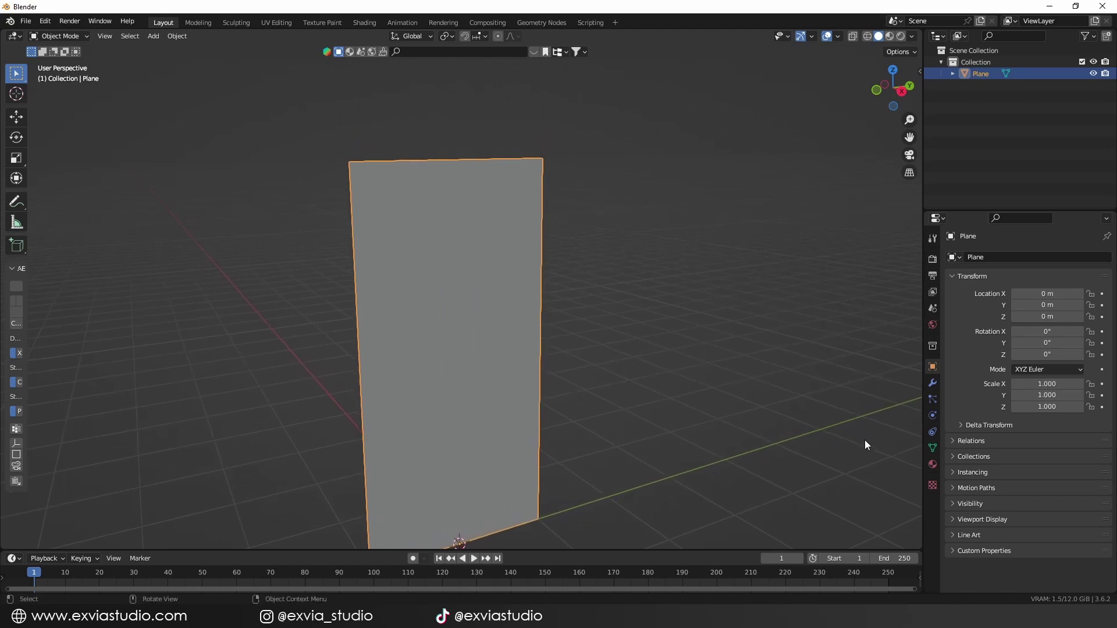
# Add a Cloth modifier to the upright plane and show its physics settings.
pyautogui.click(932, 383)
pyautogui.click(966, 317)
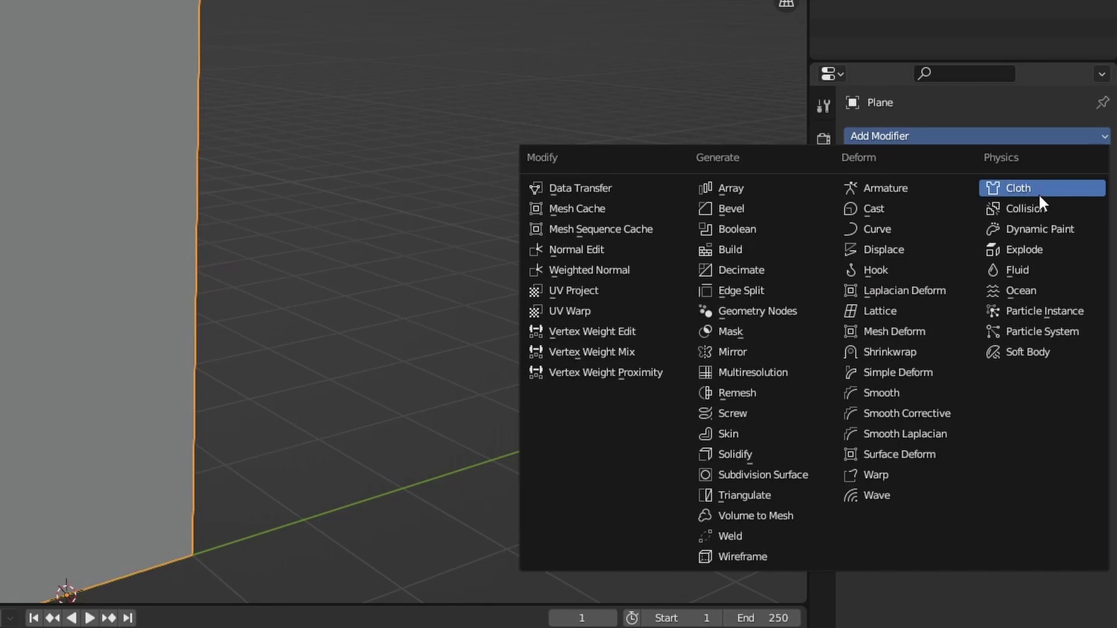
pyautogui.click(1039, 195)
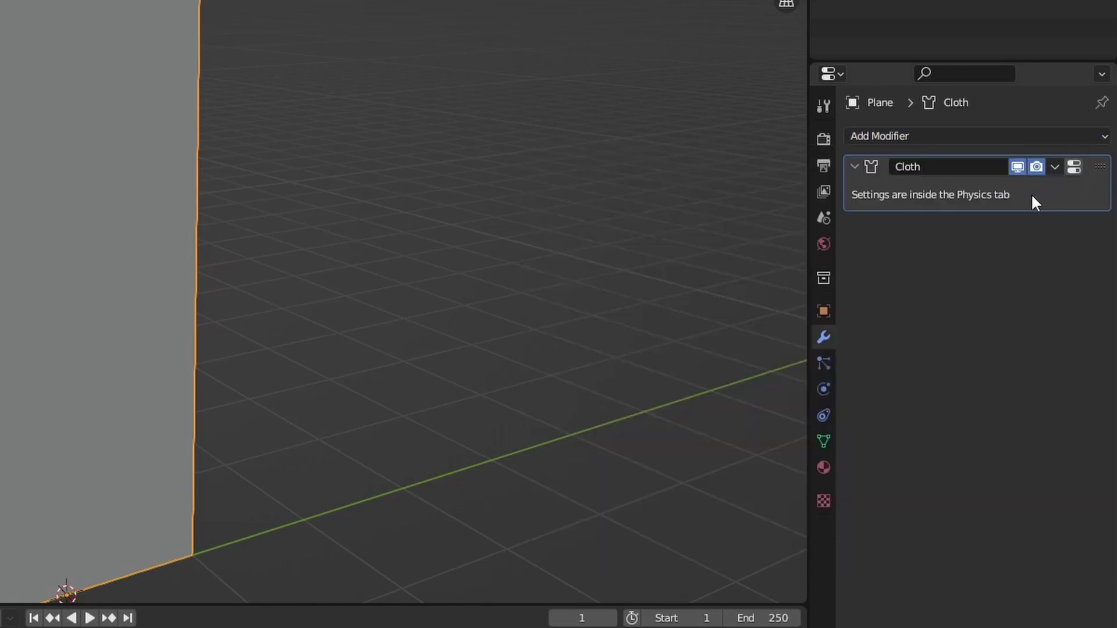
pyautogui.click(1072, 171)
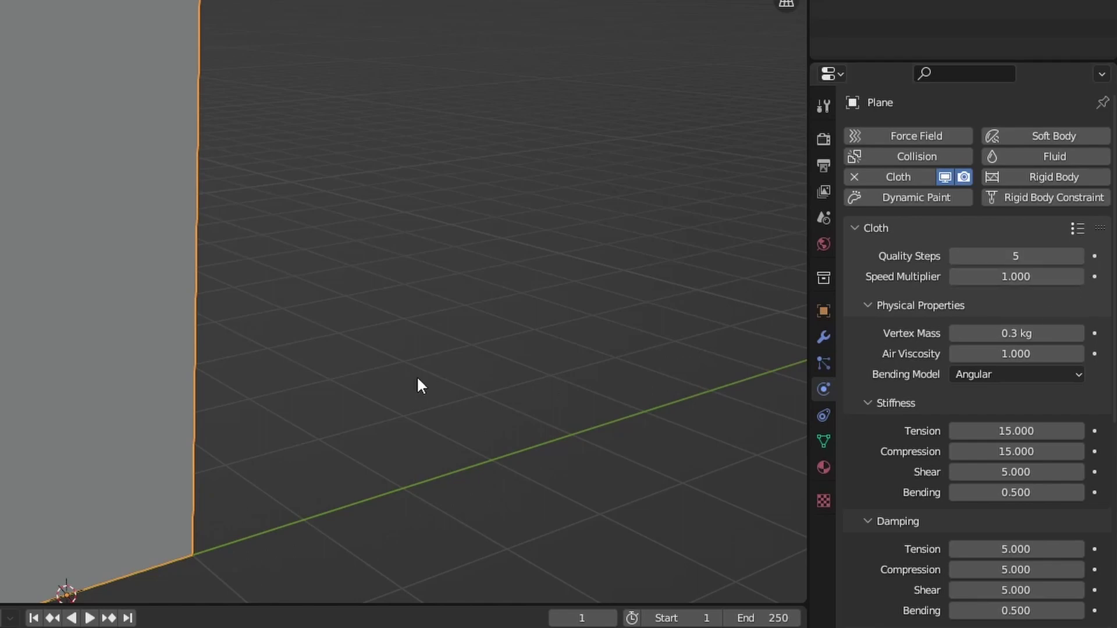
# Play the animation to watch the cloth fall, then rewind to frame 1.
pyautogui.scroll(-2, 417, 376)
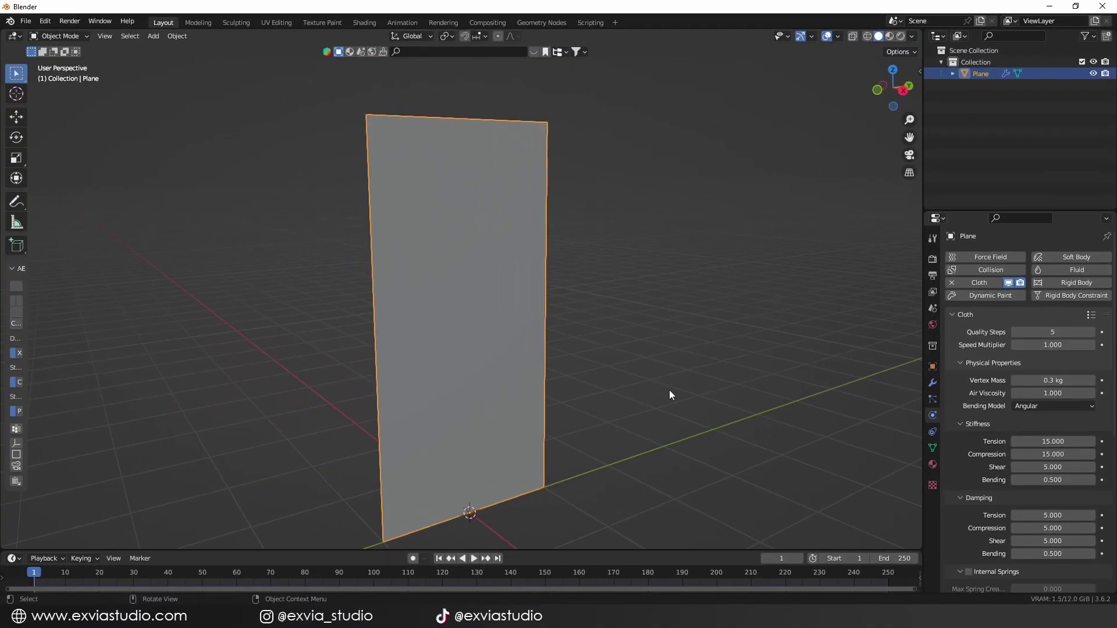
pyautogui.press('space')
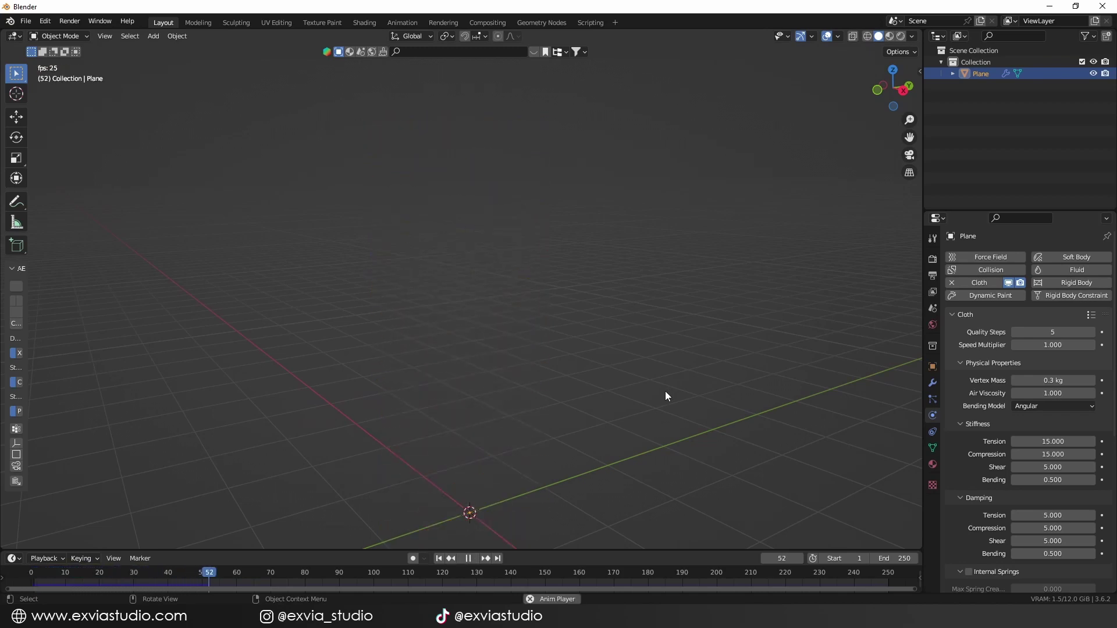
pyautogui.click(434, 559)
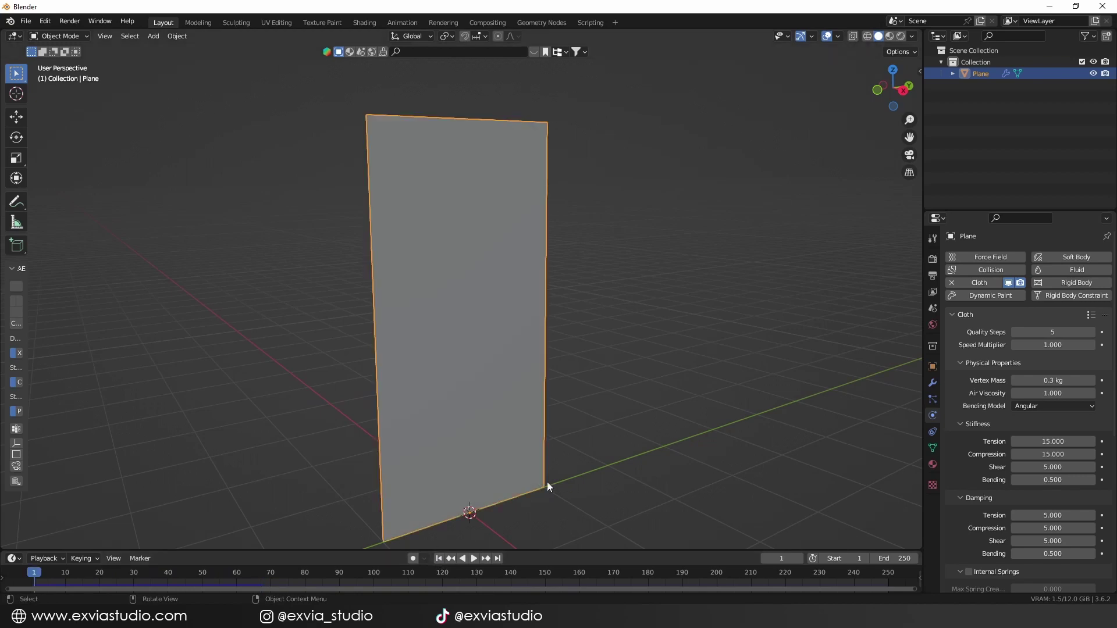
# Add a new plane and scale it up into a large floor.
pyautogui.click(716, 407)
pyautogui.hotkey('ctrl', 'a')
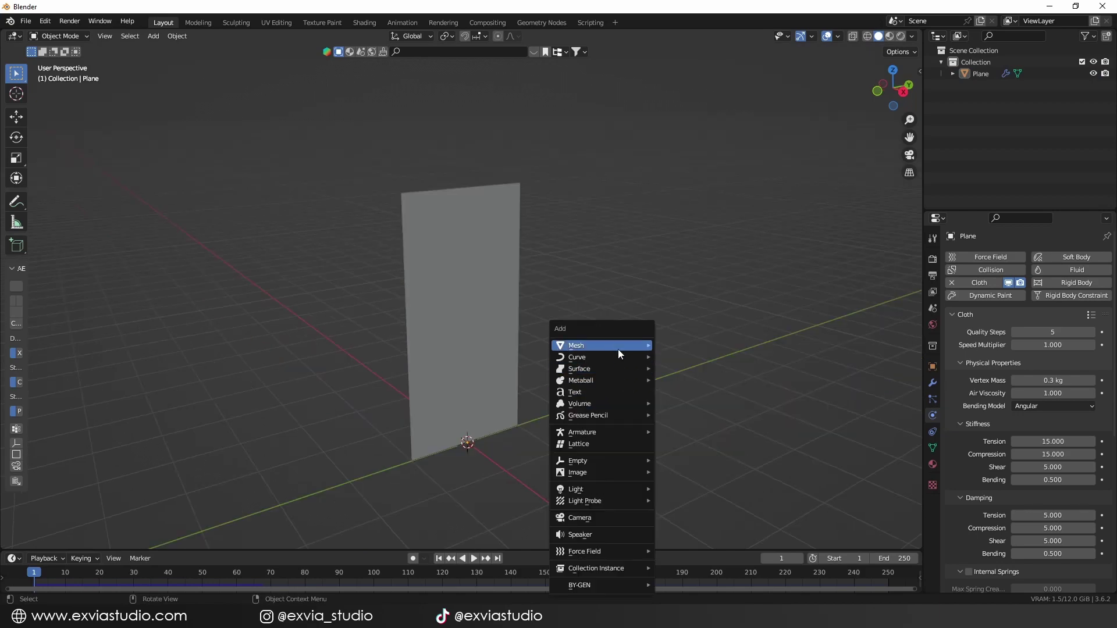
pyautogui.moveTo(618, 349)
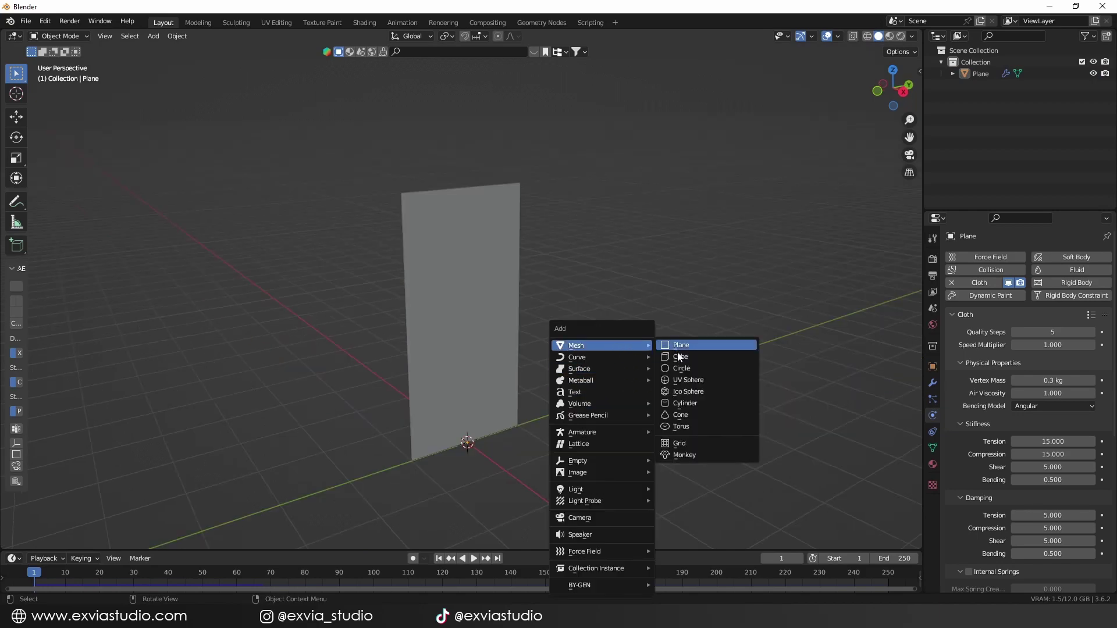
pyautogui.click(675, 344)
pyautogui.press('s')
pyautogui.click(277, 399)
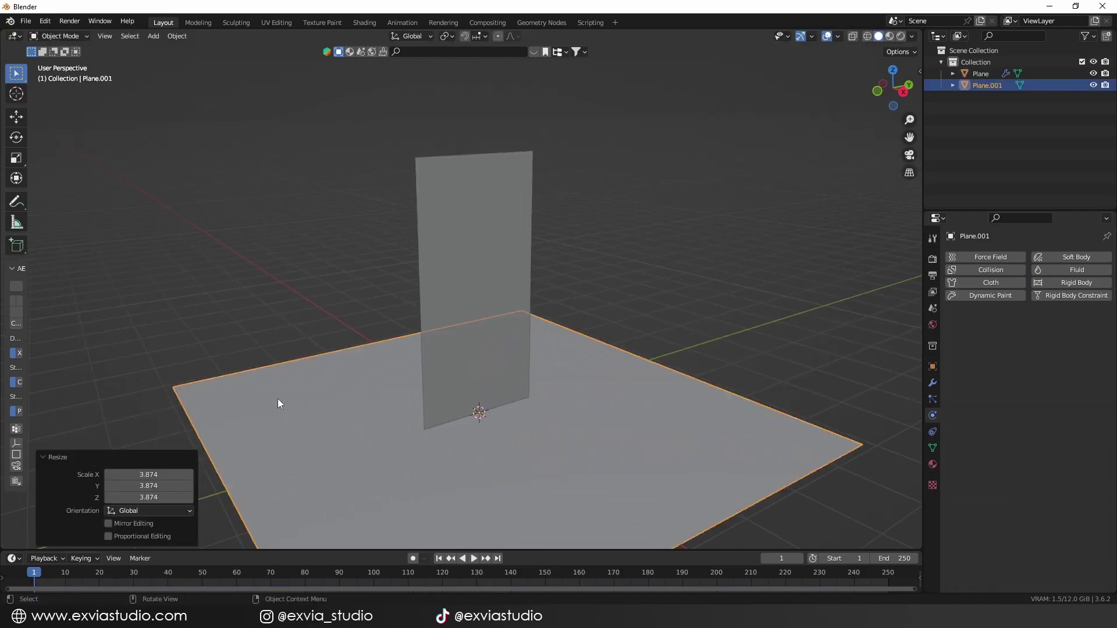
# Enable Collision physics on the floor plane.
pyautogui.click(623, 358)
pyautogui.click(480, 277)
pyautogui.click(703, 291)
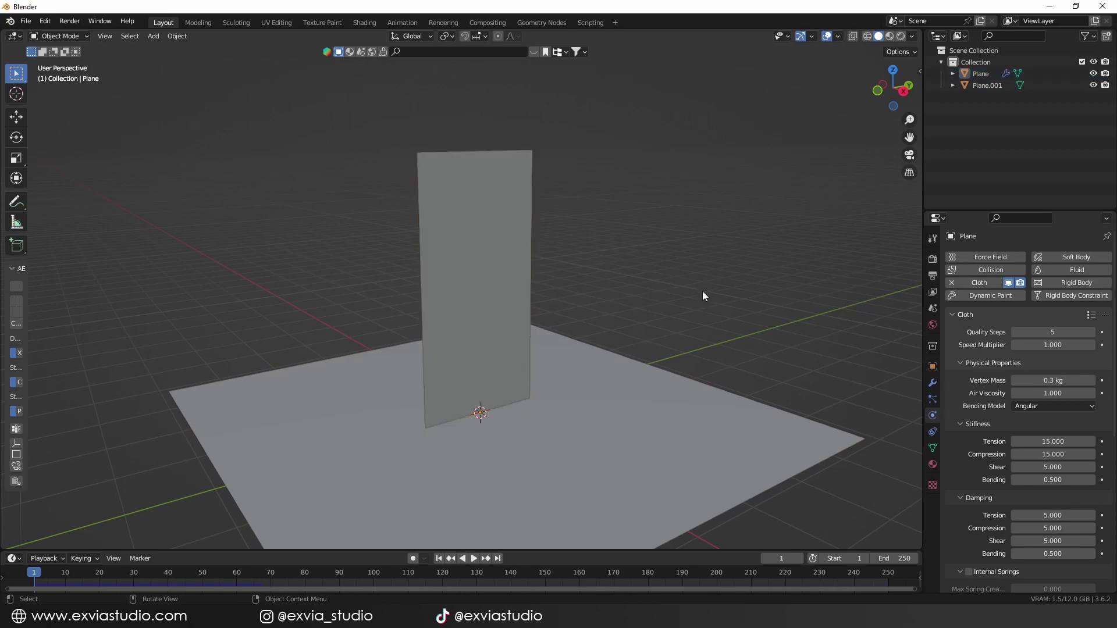
pyautogui.click(664, 389)
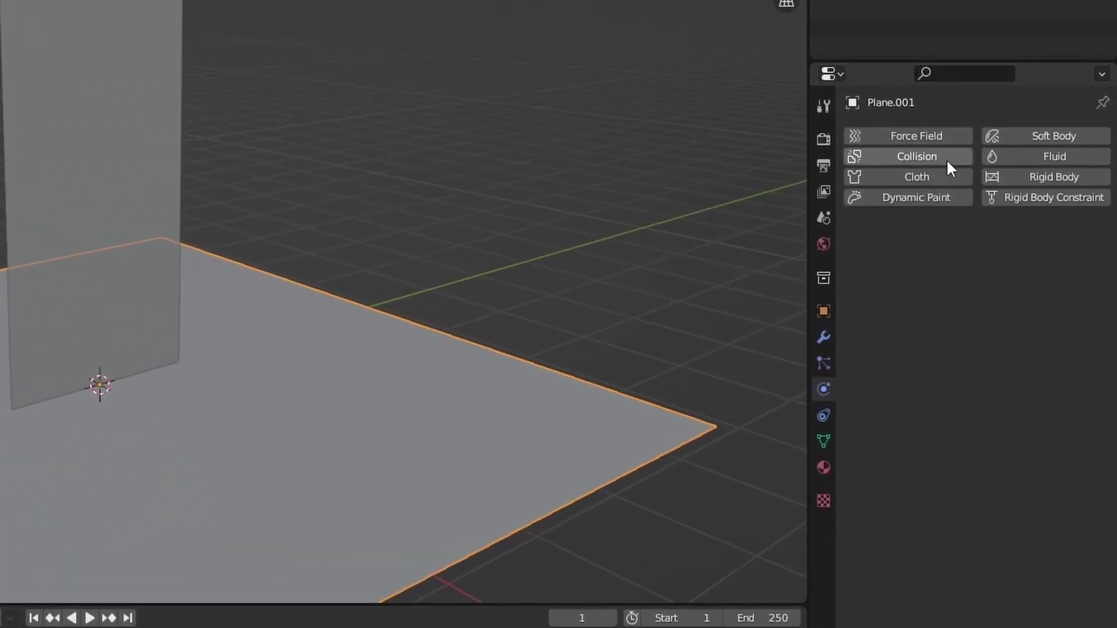
pyautogui.click(947, 158)
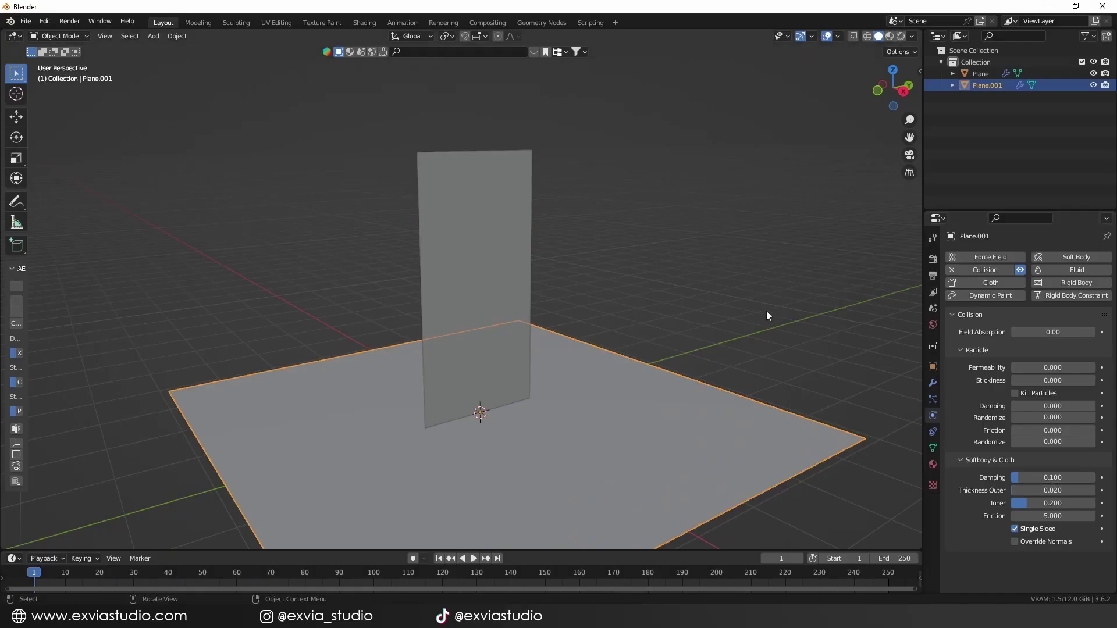
# Play the simulation twice to see the cloth crumple onto the floor, rewinding each time.
pyautogui.click(767, 312)
pyautogui.press('space')
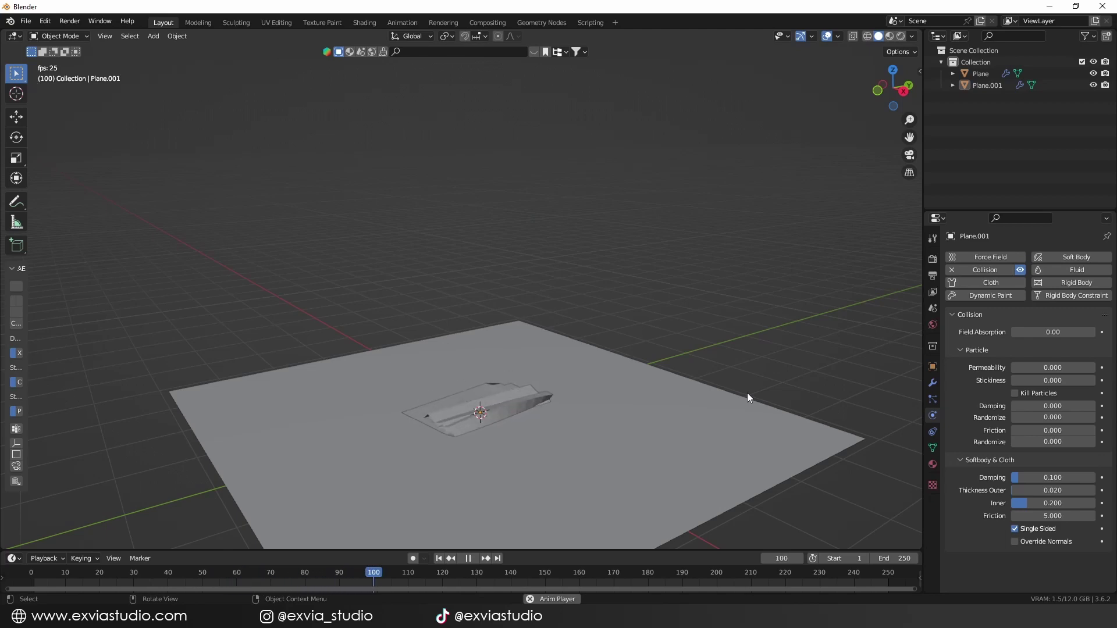
pyautogui.click(438, 558)
pyautogui.press('space')
pyautogui.click(439, 558)
# Add a Subdivision Surface modifier to the cloth plane and move it above Cloth.
pyautogui.click(503, 343)
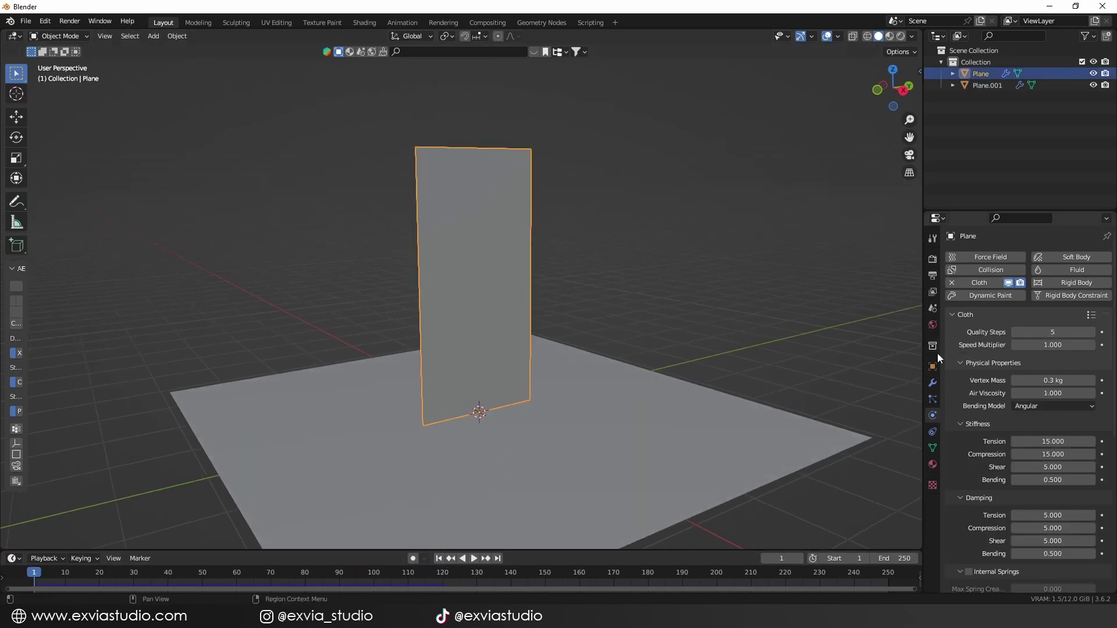
pyautogui.click(932, 385)
pyautogui.click(1090, 258)
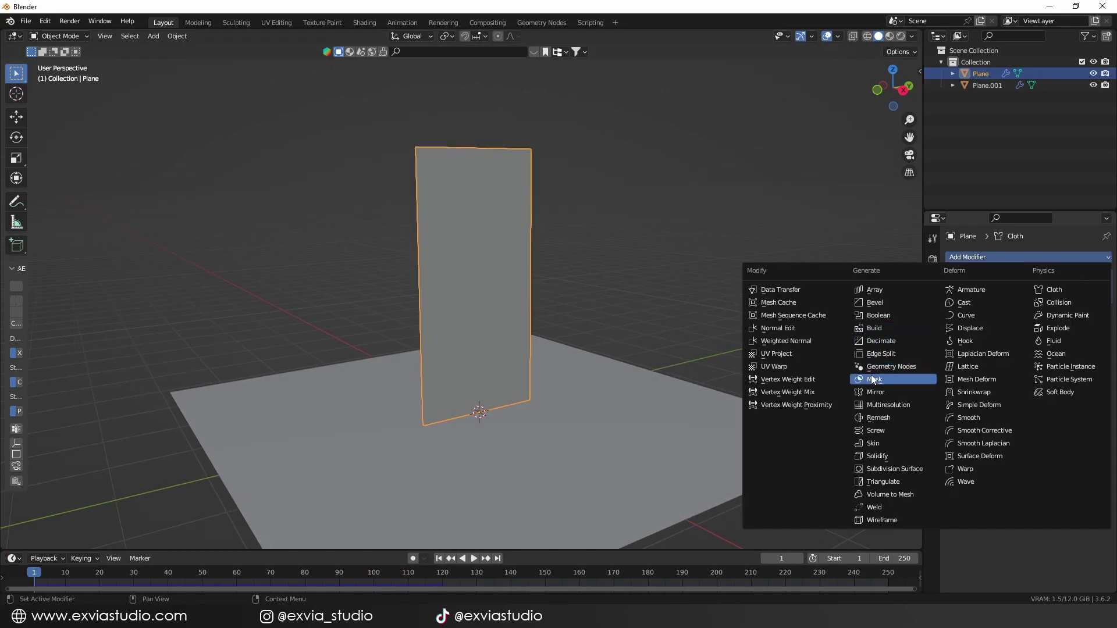
pyautogui.click(879, 469)
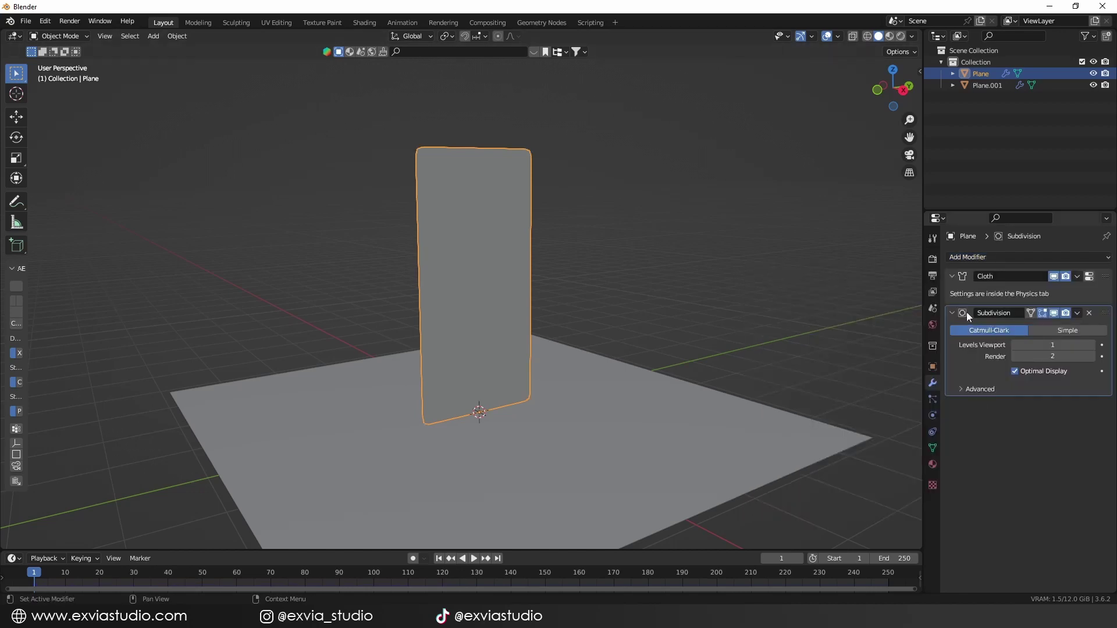
pyautogui.moveTo(1107, 315); pyautogui.dragTo(1109, 273)
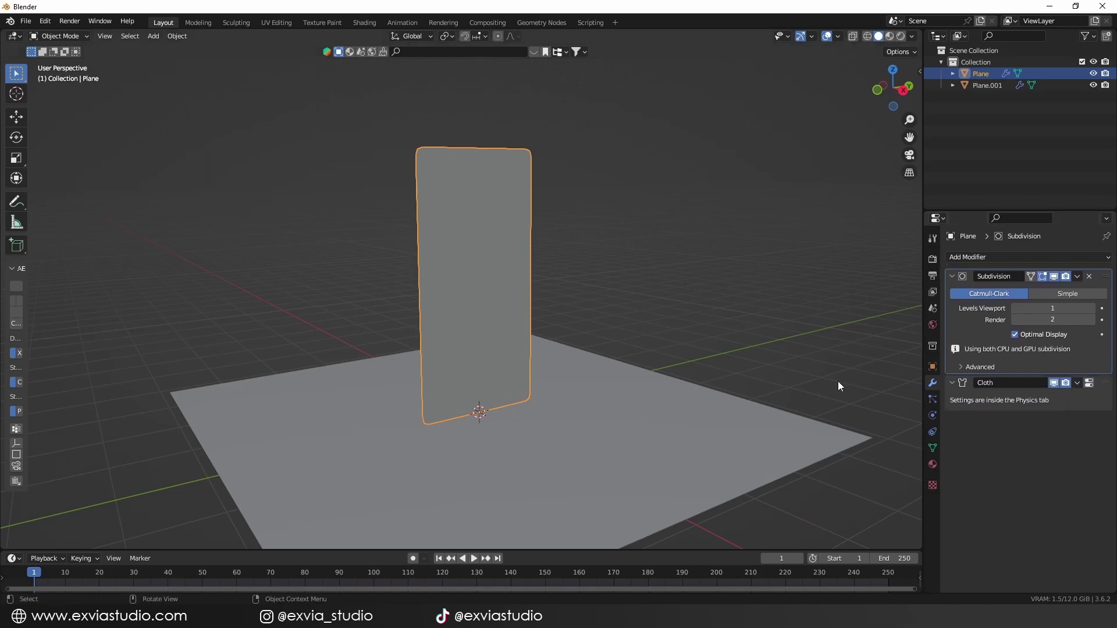
# Replay the cloth simulation several times, then set the subdivision type to Simple.
pyautogui.click(763, 309)
pyautogui.press('space')
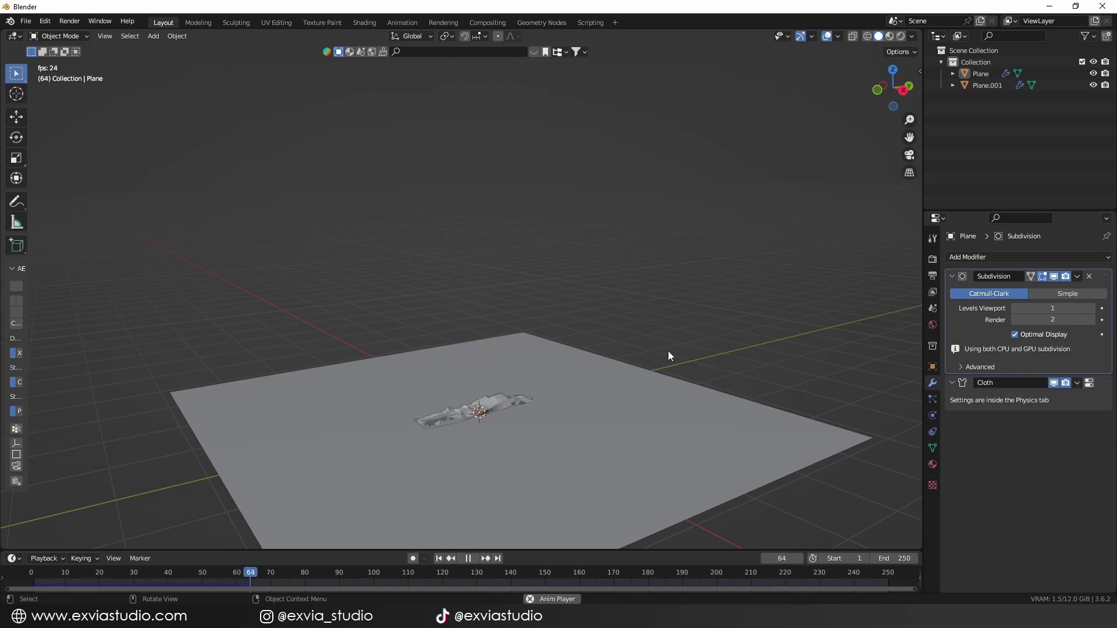
pyautogui.press('Escape')
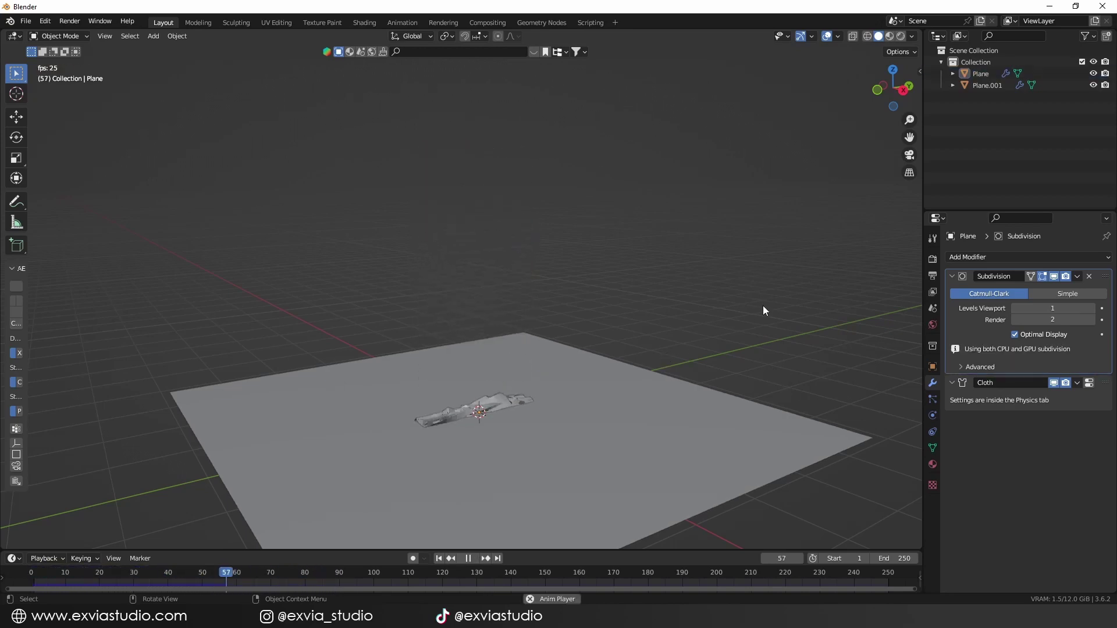
pyautogui.press('Escape')
pyautogui.press('space')
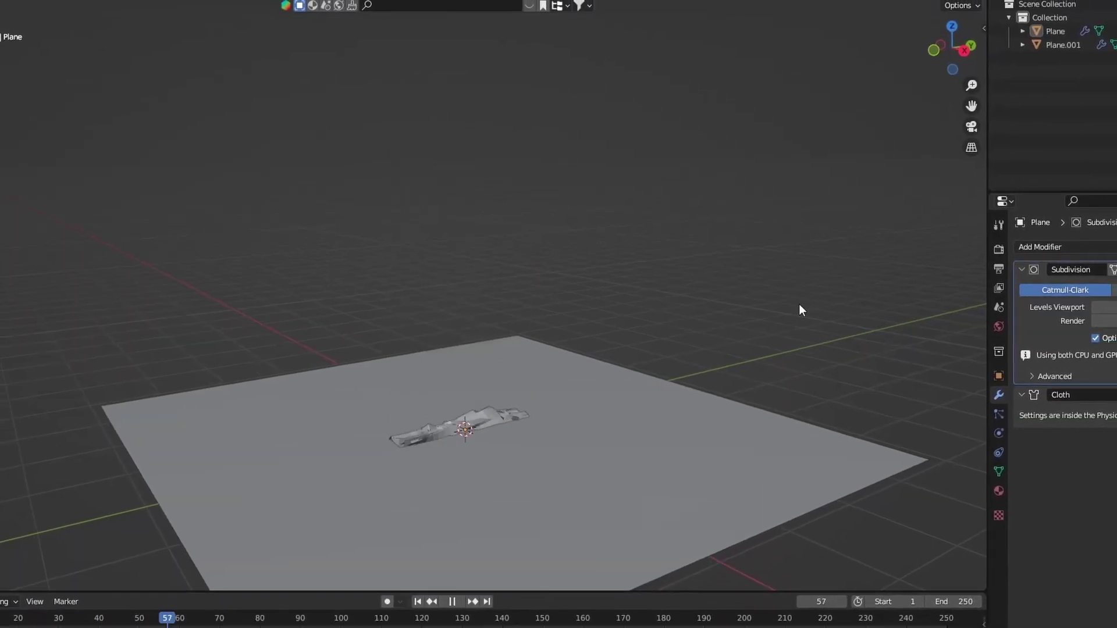
pyautogui.press('Escape')
pyautogui.press('space')
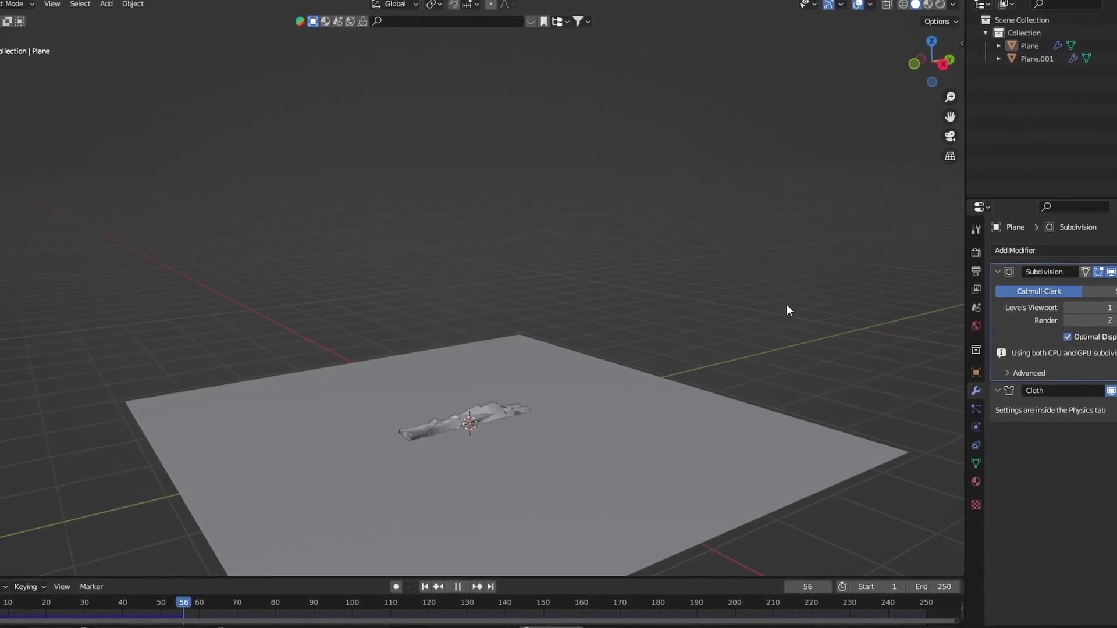
pyautogui.press('Escape')
pyautogui.press('space')
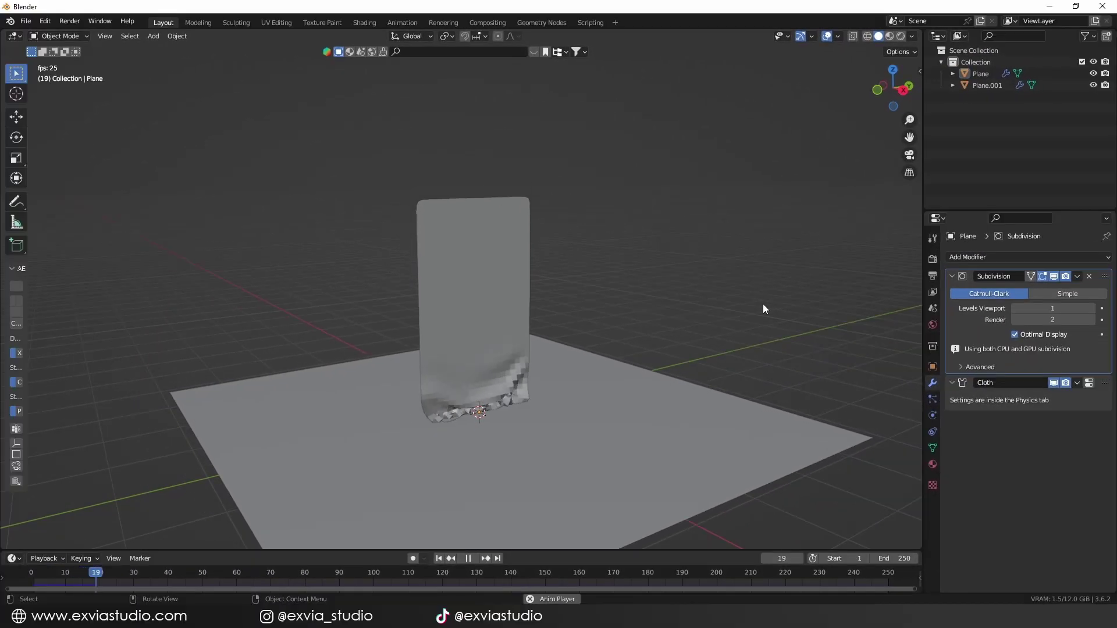
pyautogui.press('Escape')
pyautogui.click(1068, 294)
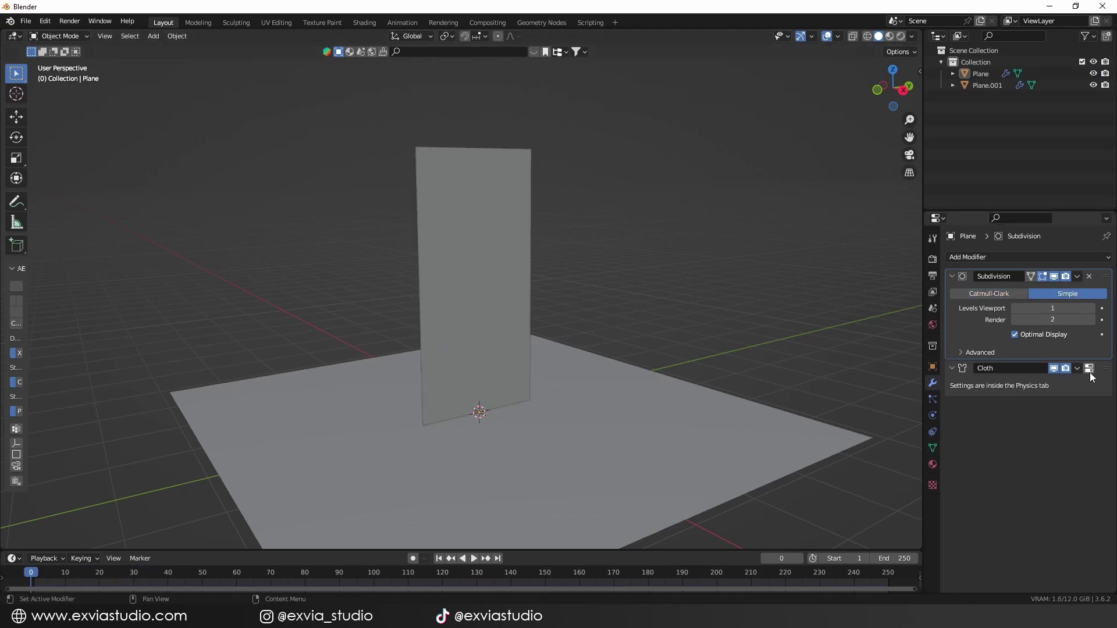
# Turn on Self Collisions in the cloth's Collisions settings.
pyautogui.click(1090, 369)
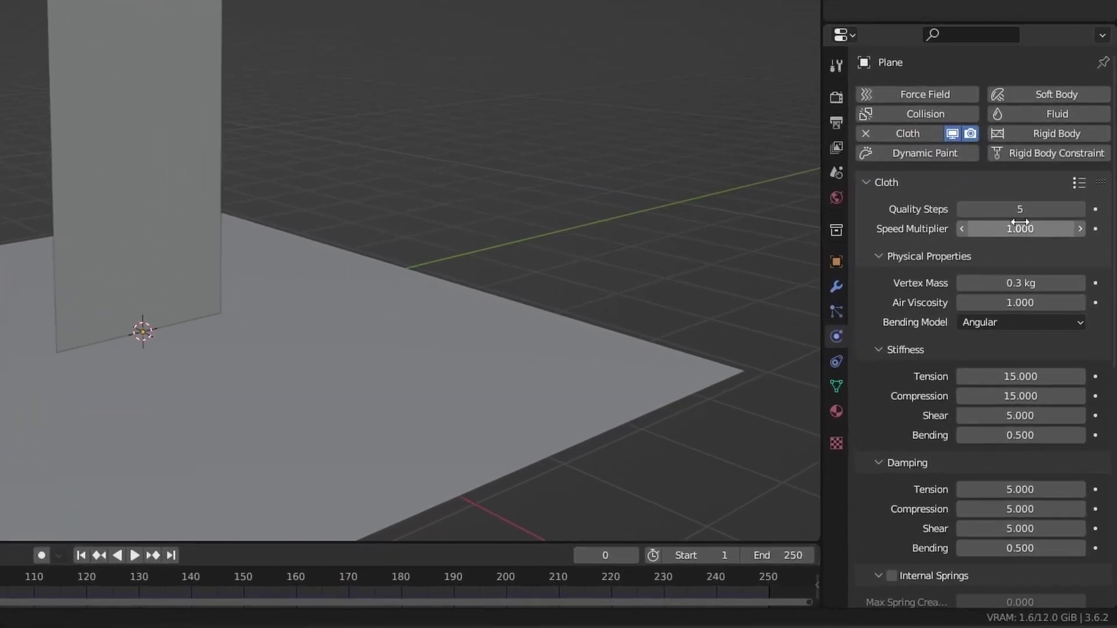
pyautogui.scroll(-12, 963, 370)
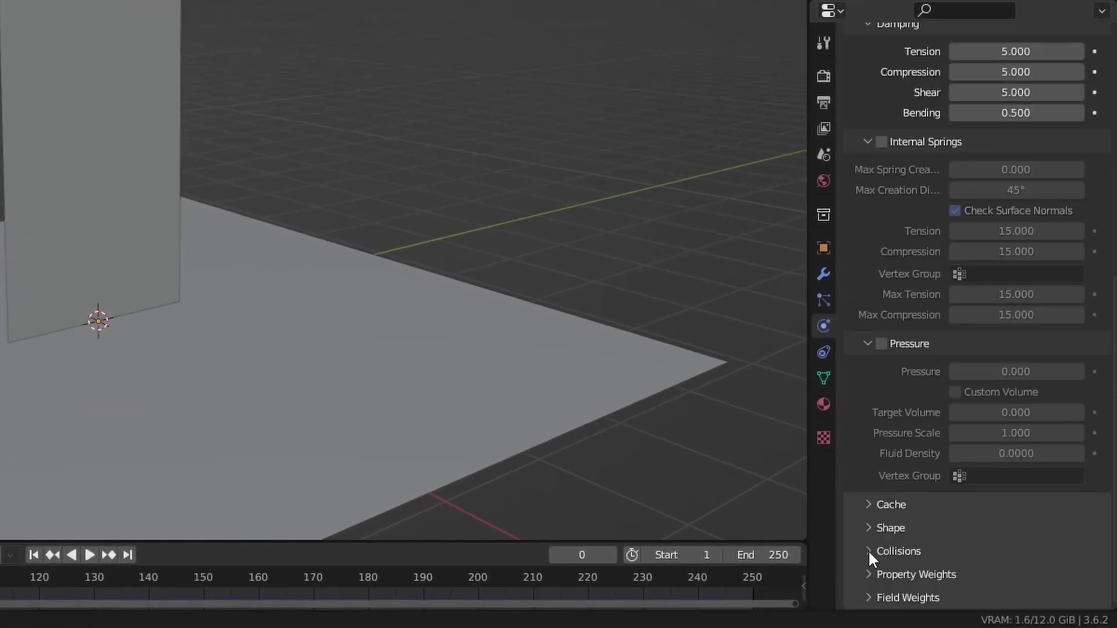
pyautogui.click(869, 551)
pyautogui.scroll(-5, 871, 552)
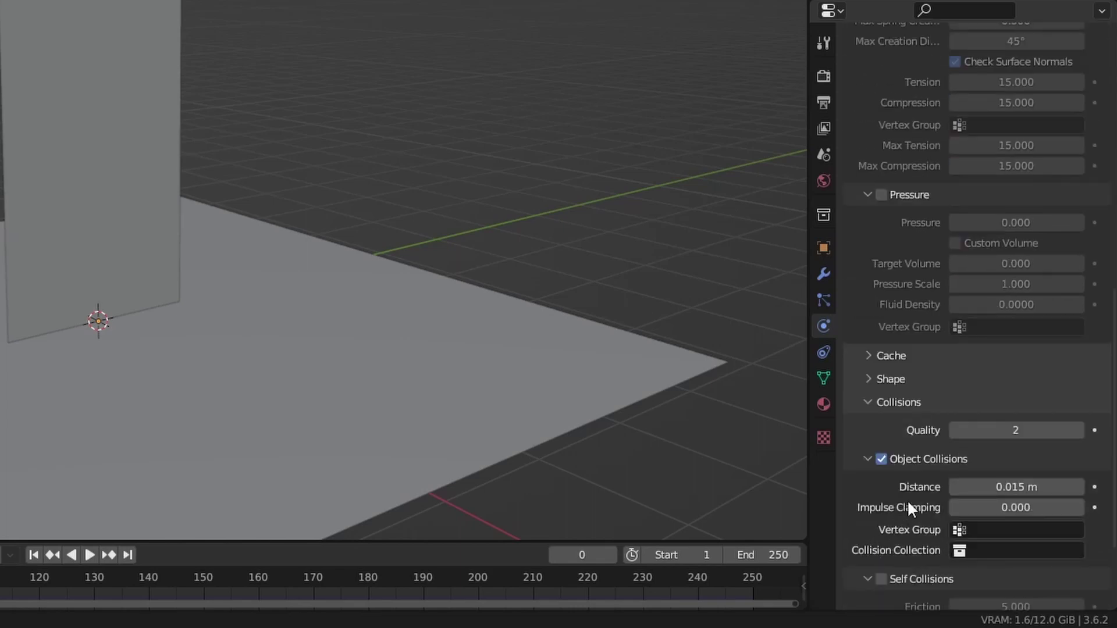
pyautogui.scroll(-3, 908, 505)
pyautogui.click(882, 504)
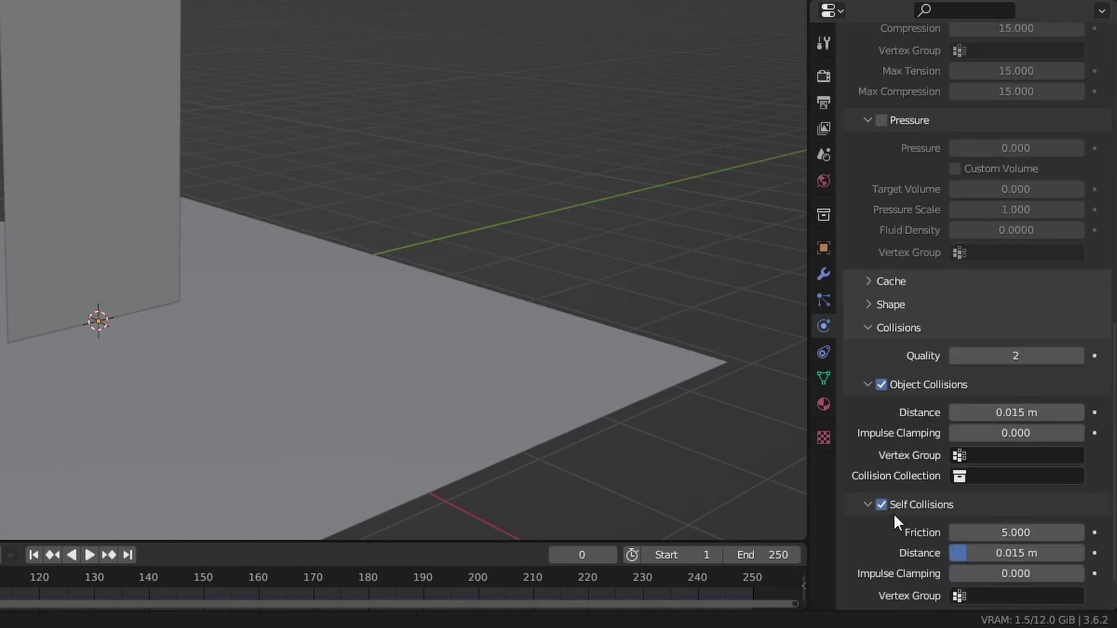
pyautogui.scroll(-2, 985, 524)
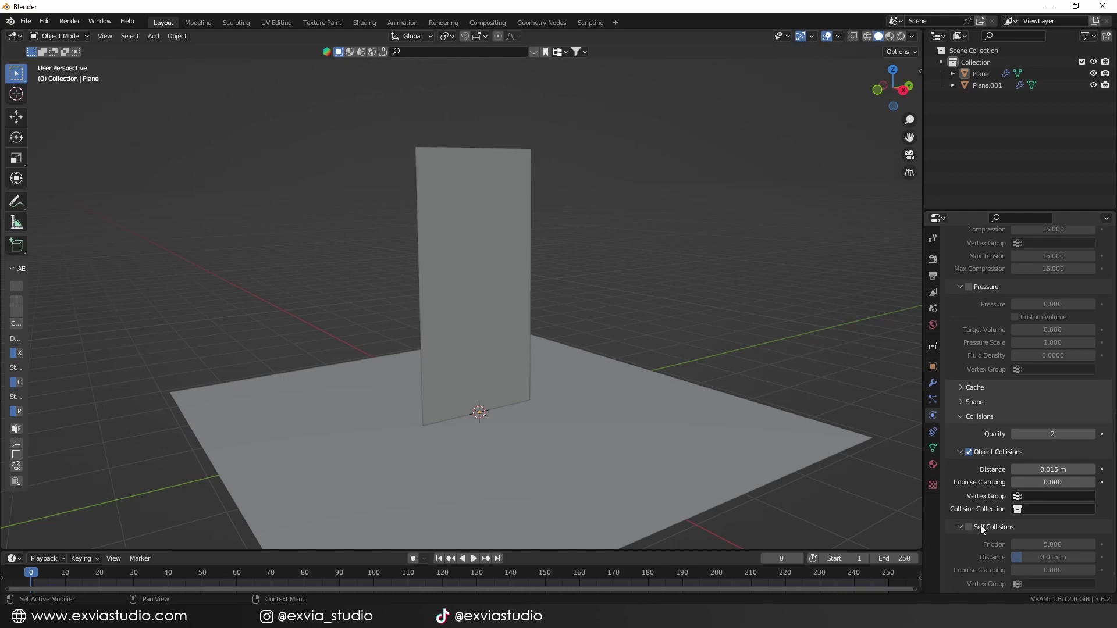
pyautogui.scroll(20, 980, 525)
# Play the simulation and inspect the cloth settling into layered folds on the floor.
pyautogui.press('space')
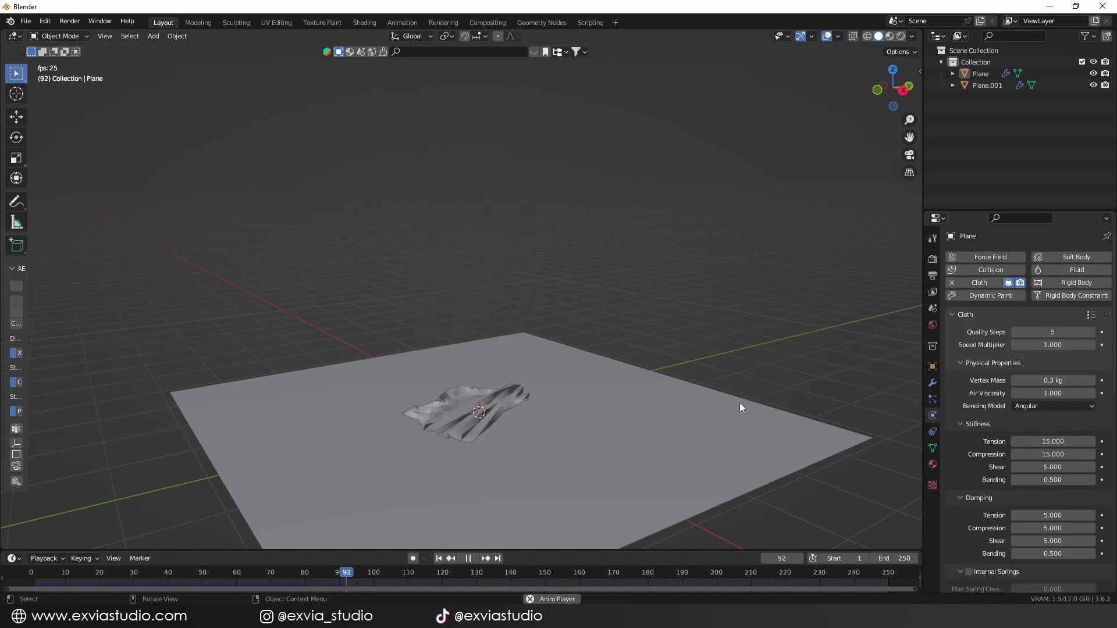
pyautogui.moveTo(738, 404); pyautogui.dragTo(564, 397, button='middle')
pyautogui.press('space')
pyautogui.moveTo(533, 469); pyautogui.dragTo(402, 404, button='middle')
pyautogui.click(407, 354)
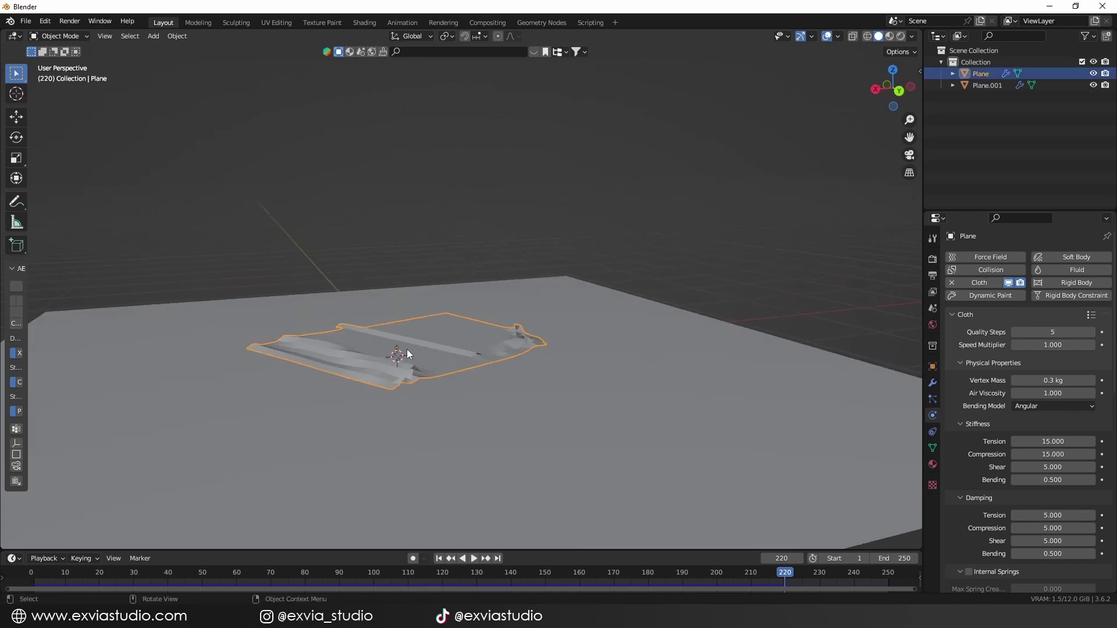
# Set the cloth plane to Shade Smooth.
pyautogui.rightClick(408, 353)
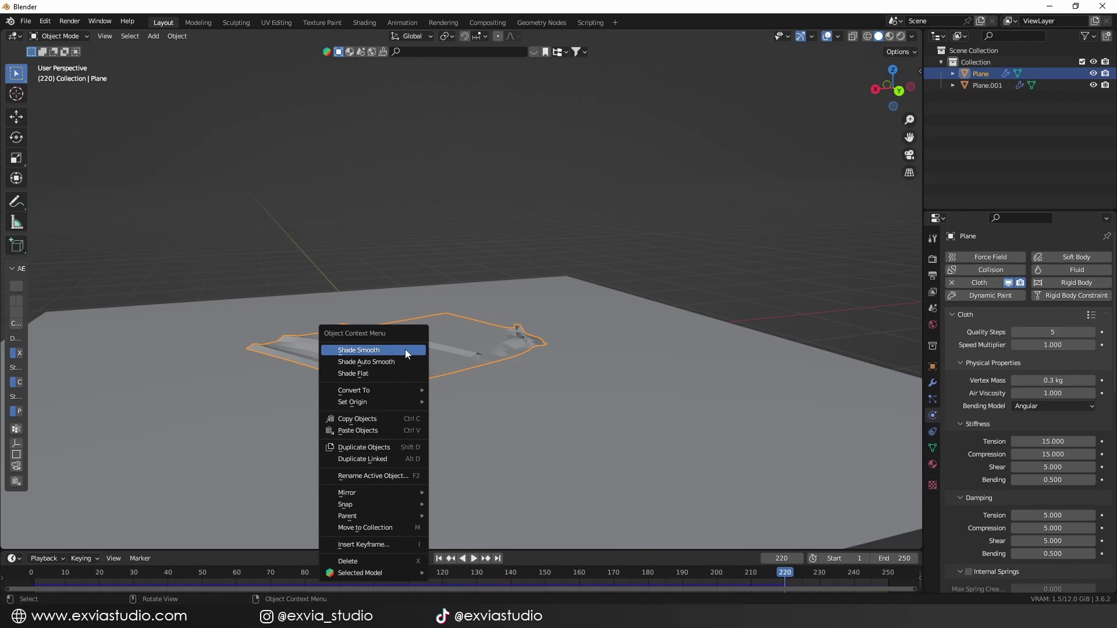
pyautogui.click(405, 350)
pyautogui.click(493, 244)
# Rewind to the start and replay the smooth cloth crumpling into soft folds.
pyautogui.moveTo(493, 244); pyautogui.dragTo(283, 552, button='middle')
pyautogui.moveTo(64, 572); pyautogui.dragTo(31, 573)
pyautogui.moveTo(202, 309); pyautogui.dragTo(568, 407, button='middle')
pyautogui.press('space')
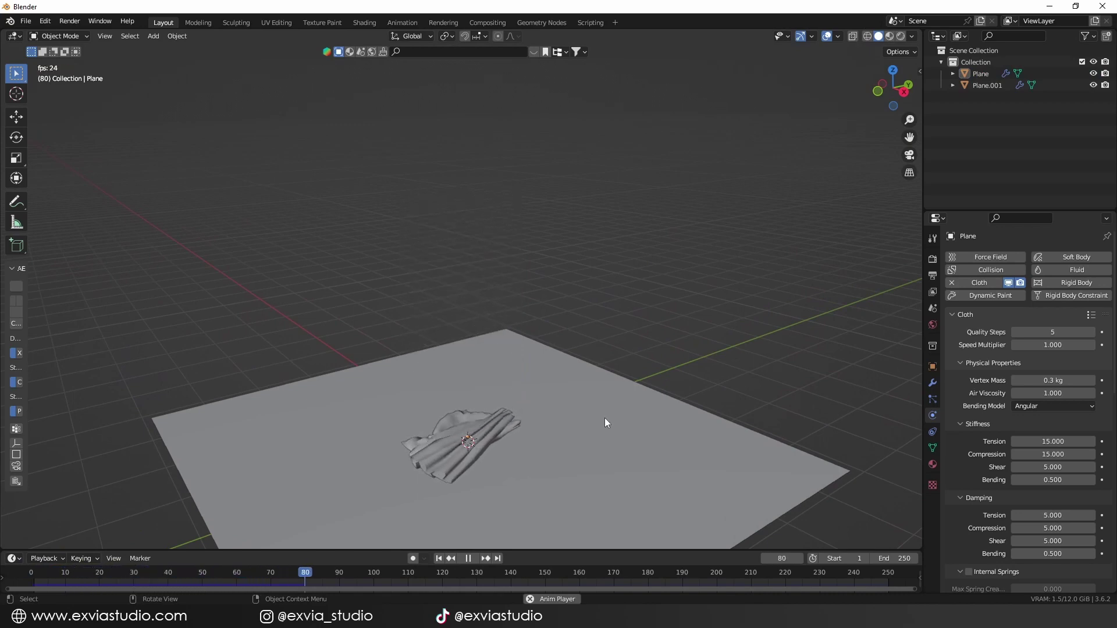
pyautogui.press('space')
pyautogui.press('space')
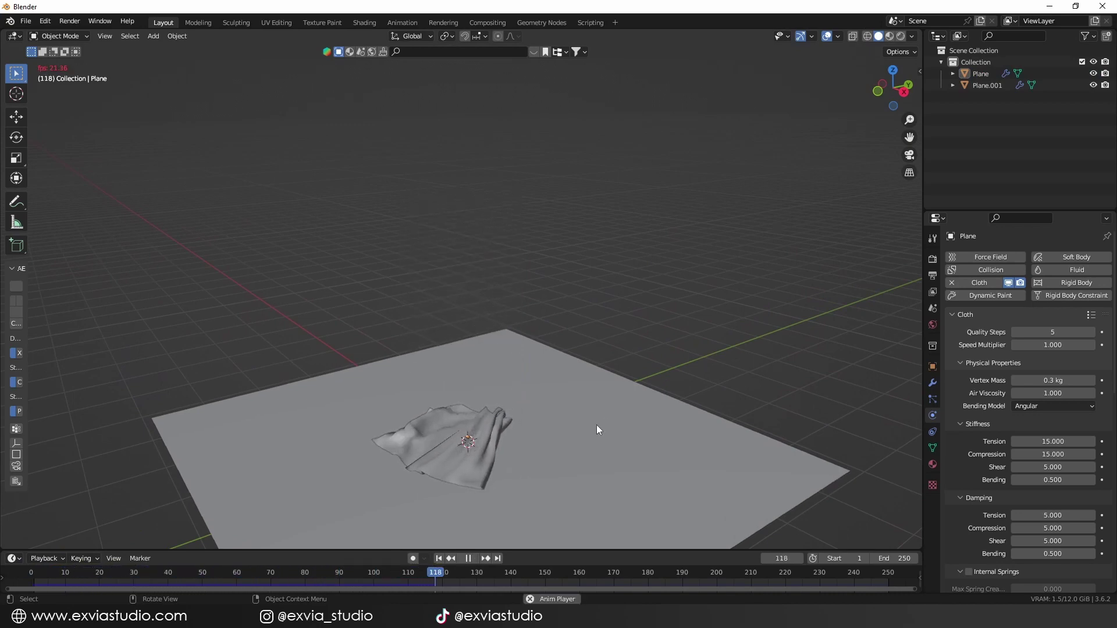
pyautogui.press('space')
pyautogui.moveTo(596, 425); pyautogui.dragTo(488, 502, button='middle')
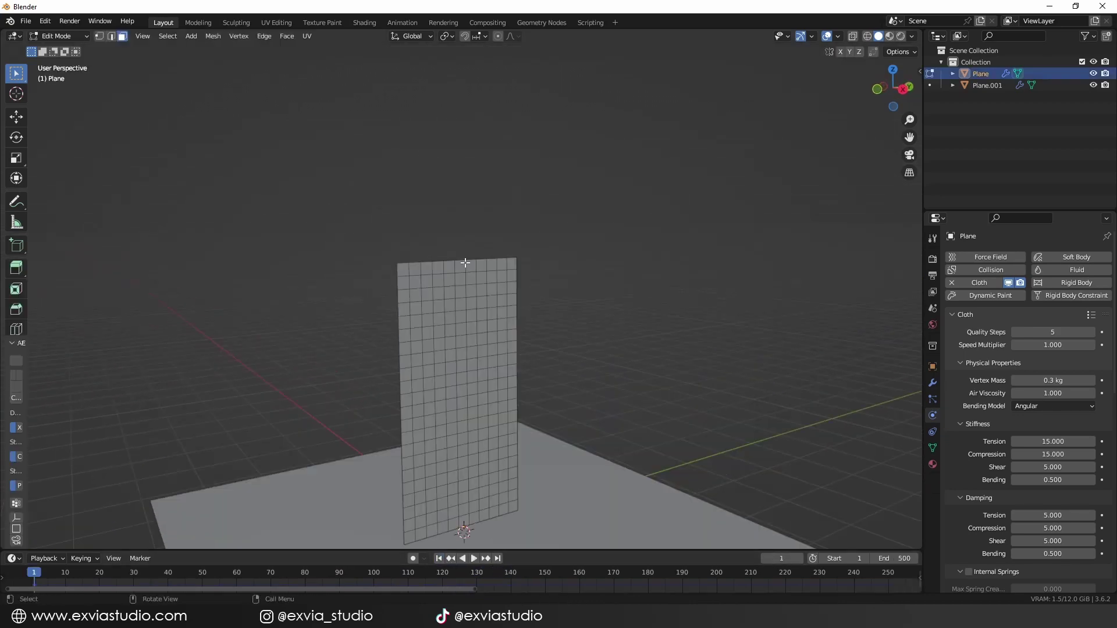
# Select the plane's top row of vertices.
pyautogui.press('2')
pyautogui.scroll(5, 466, 263)
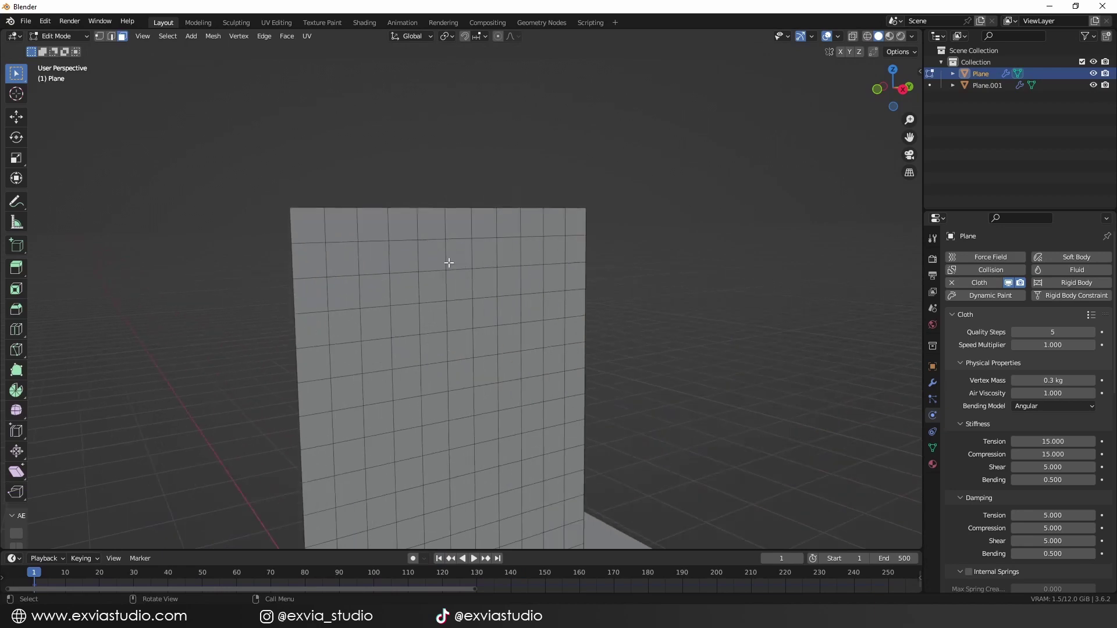
pyautogui.keyDown('alt'); pyautogui.click(313, 205); pyautogui.keyUp('alt')
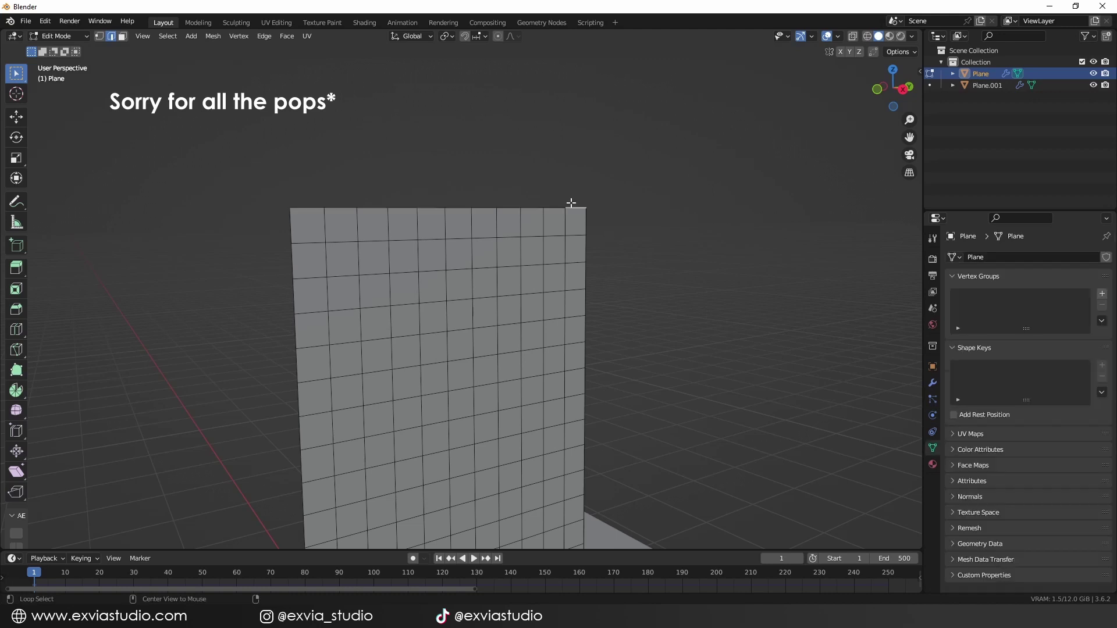
pyautogui.hotkey('alt', 'a')
pyautogui.press('1')
pyautogui.moveTo(685, 170); pyautogui.dragTo(254, 213)
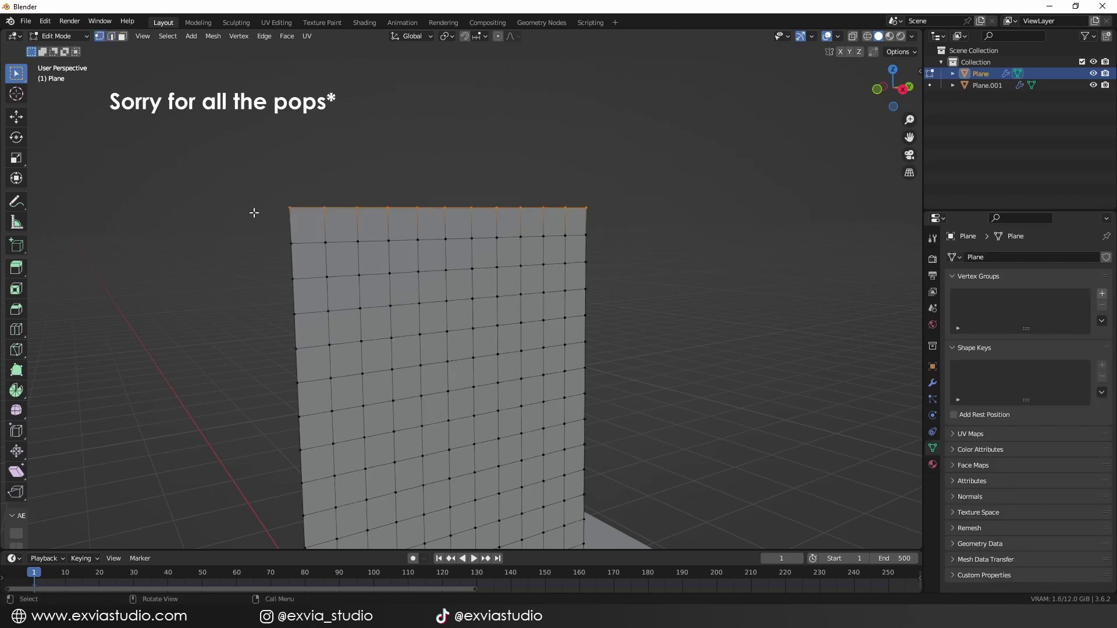
# Add a vertex group named Pins holding those top vertices, then return to object mode.
pyautogui.click(1102, 294)
pyautogui.doubleClick(976, 296)
pyautogui.write('Pins')
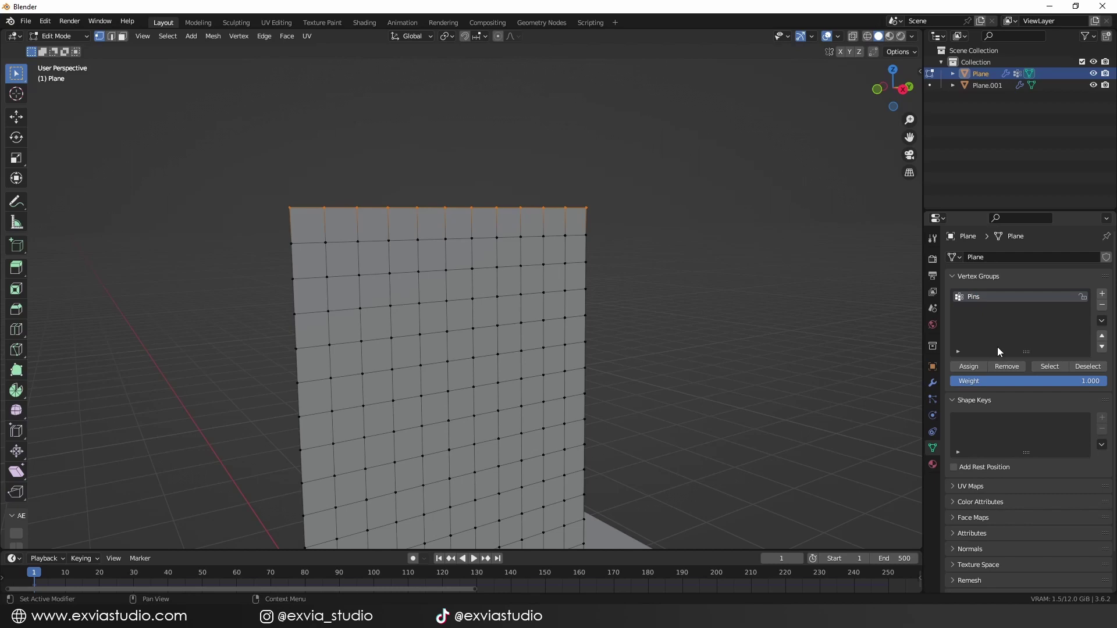
pyautogui.click(1081, 366)
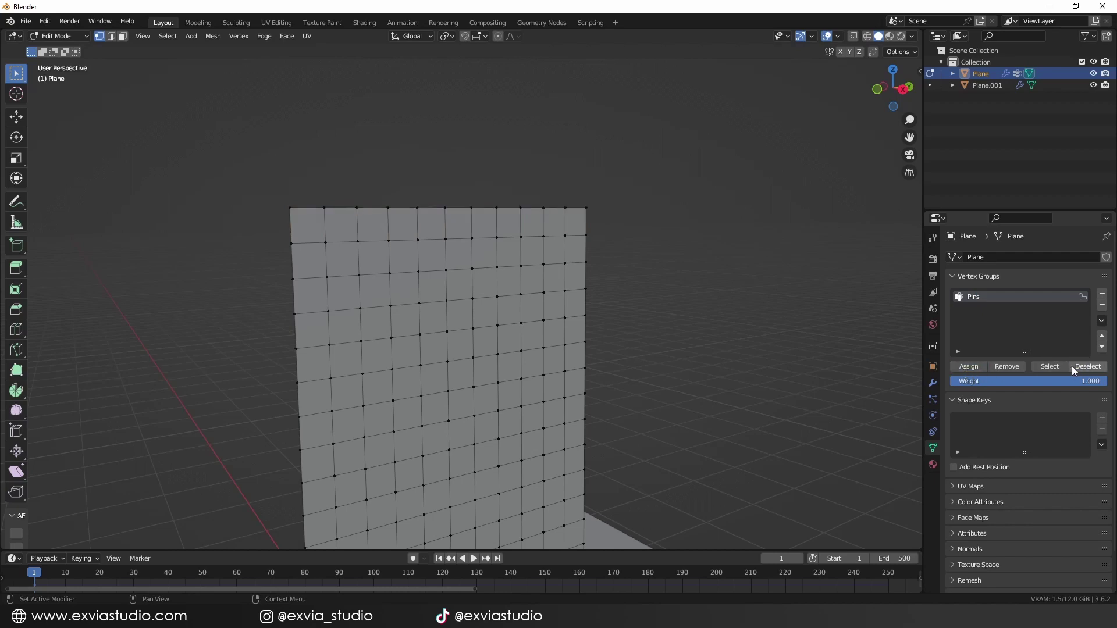
pyautogui.click(1054, 365)
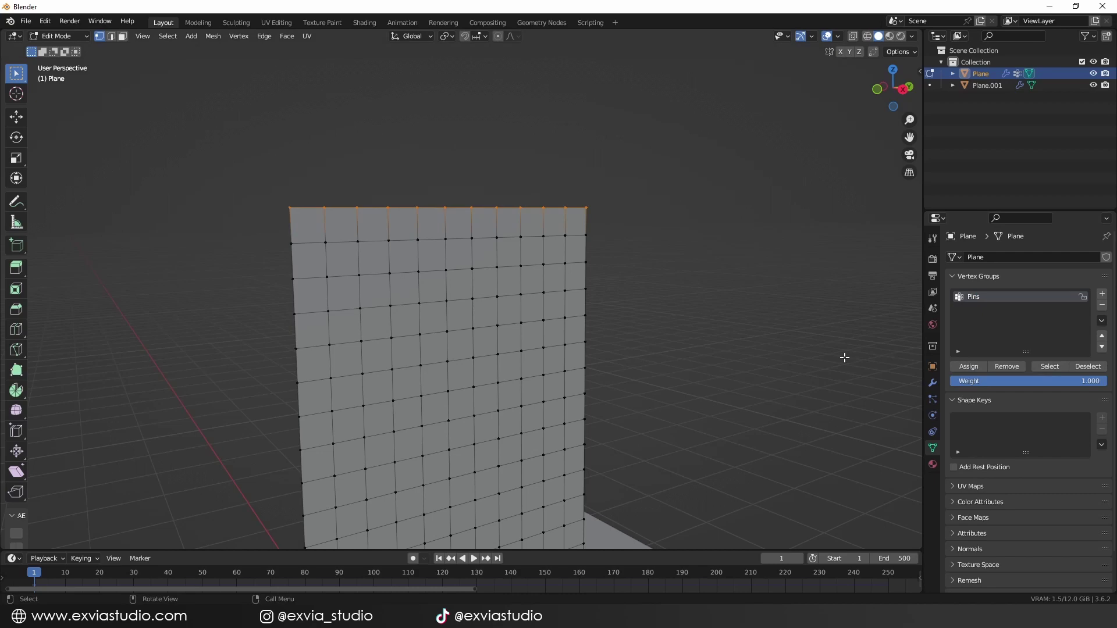
pyautogui.press('Tab')
# Select the cloth plane and collapse its Collisions and Property Weights panels.
pyautogui.click(822, 385)
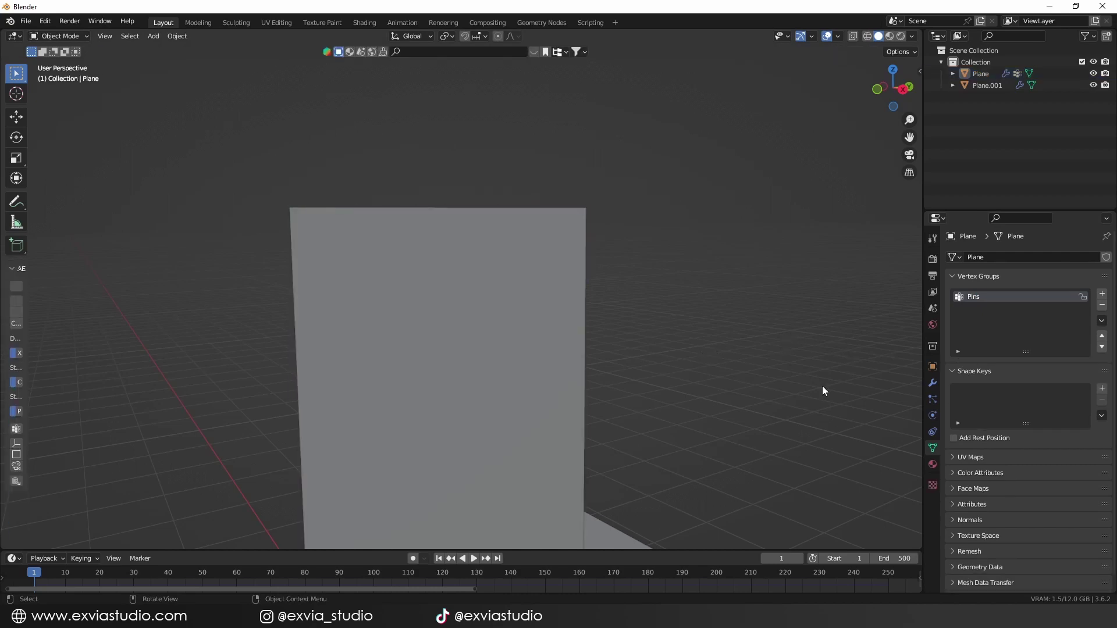
pyautogui.click(525, 317)
pyautogui.click(932, 383)
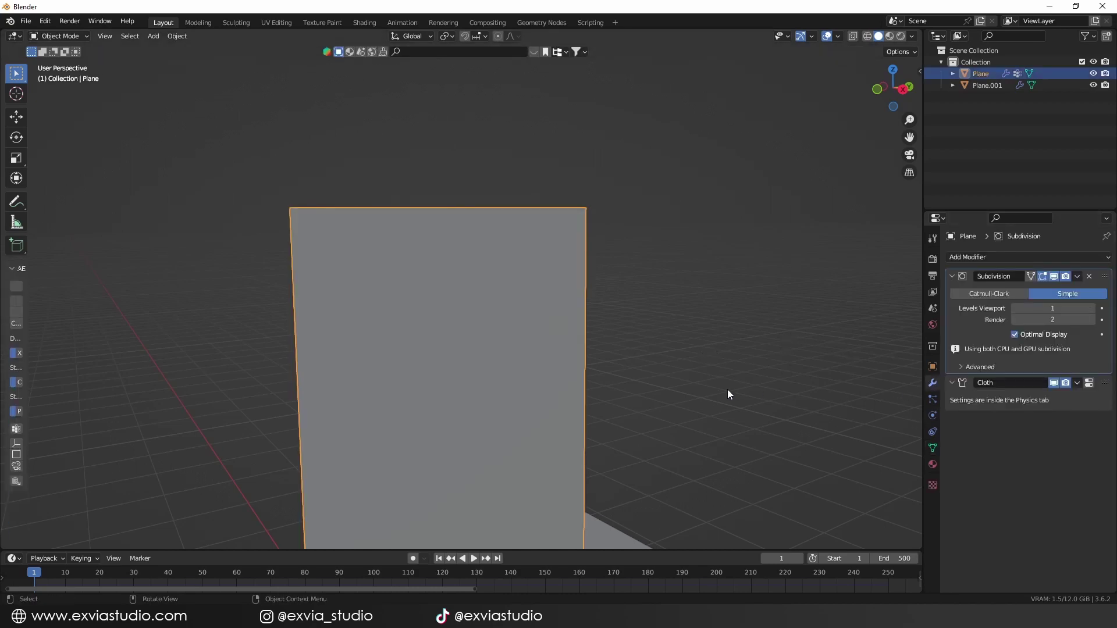
pyautogui.scroll(-1, 728, 392)
pyautogui.click(1090, 384)
pyautogui.scroll(-10, 998, 476)
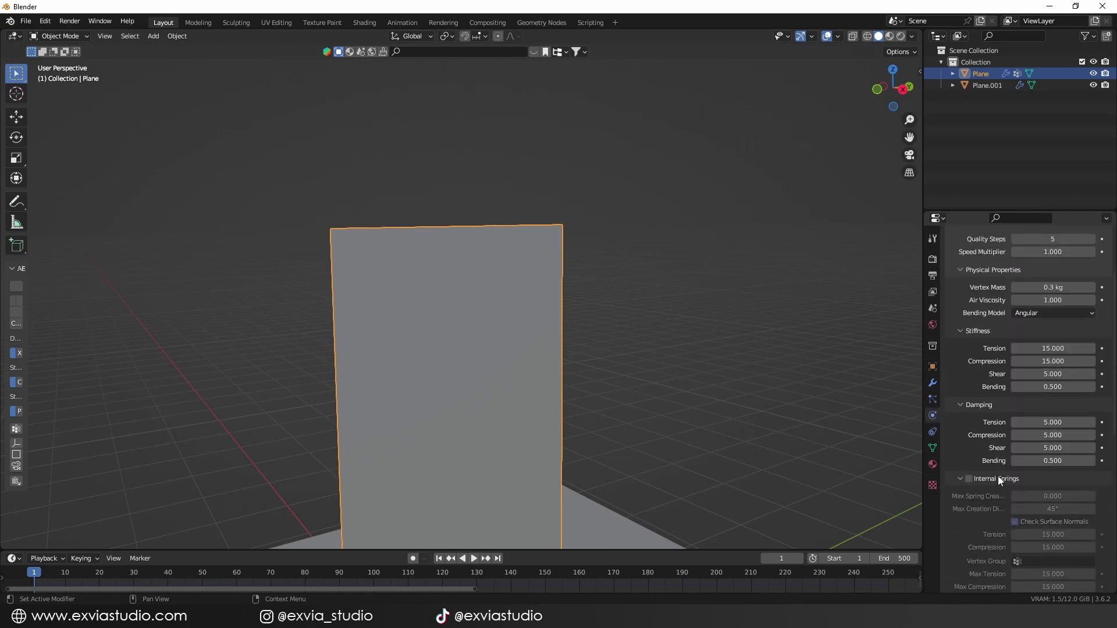
pyautogui.scroll(-5, 997, 468)
pyautogui.click(961, 408)
pyautogui.click(961, 427)
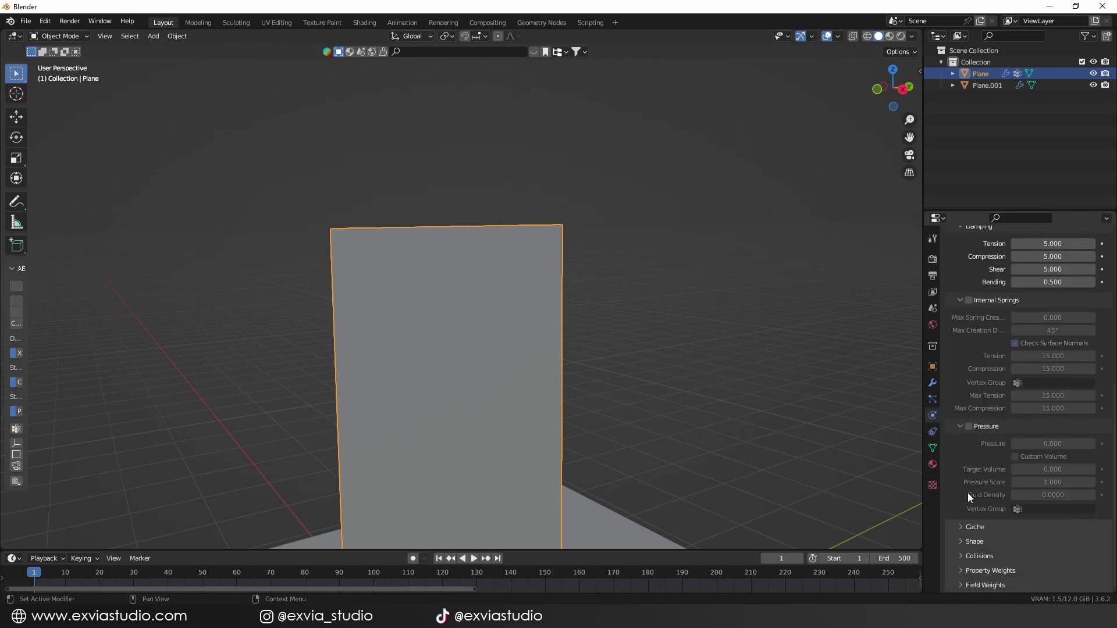
# Set the cloth's Shape Pin Group to Pins.
pyautogui.click(965, 543)
pyautogui.scroll(-4, 964, 542)
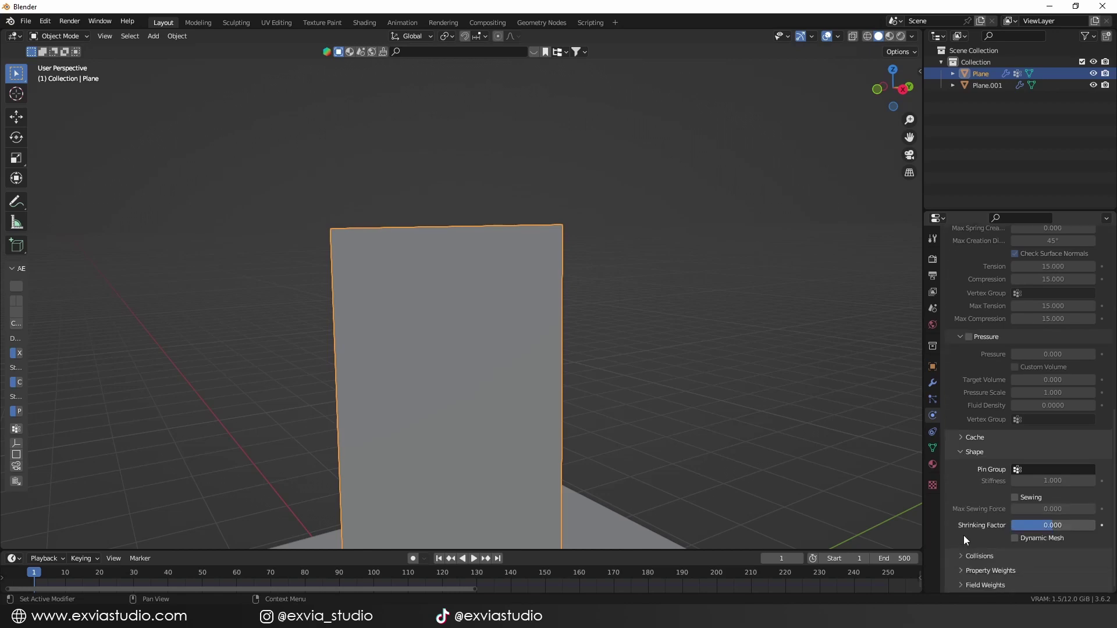
pyautogui.click(1056, 468)
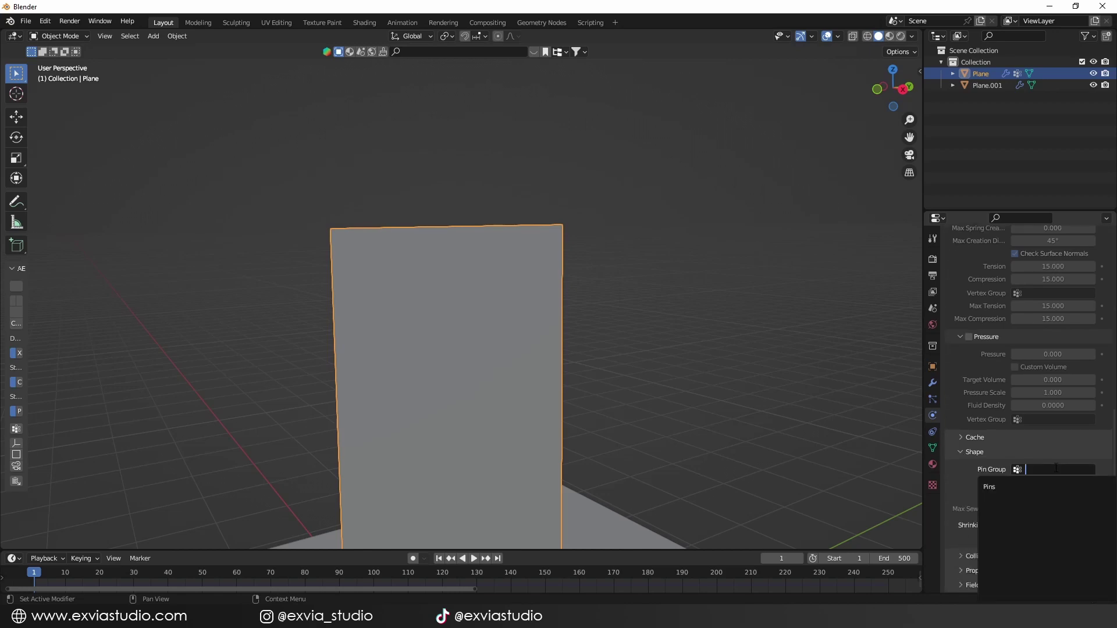
pyautogui.click(997, 488)
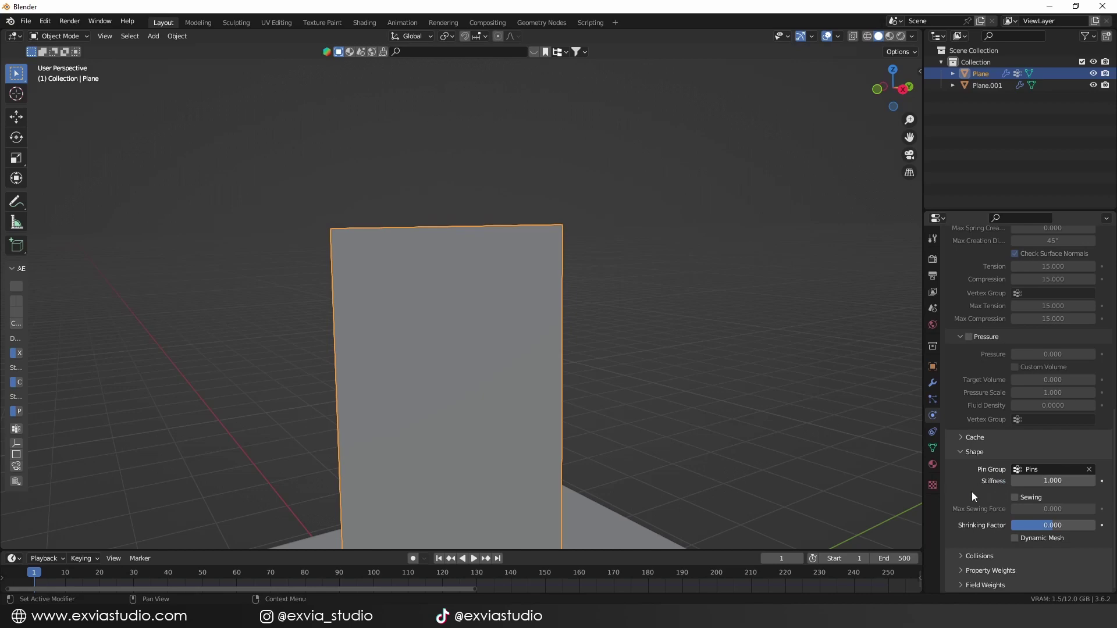
# Play the simulation to confirm the pinned curtain hangs in place, then return to frame 1.
pyautogui.scroll(-4, 760, 458)
pyautogui.press('space')
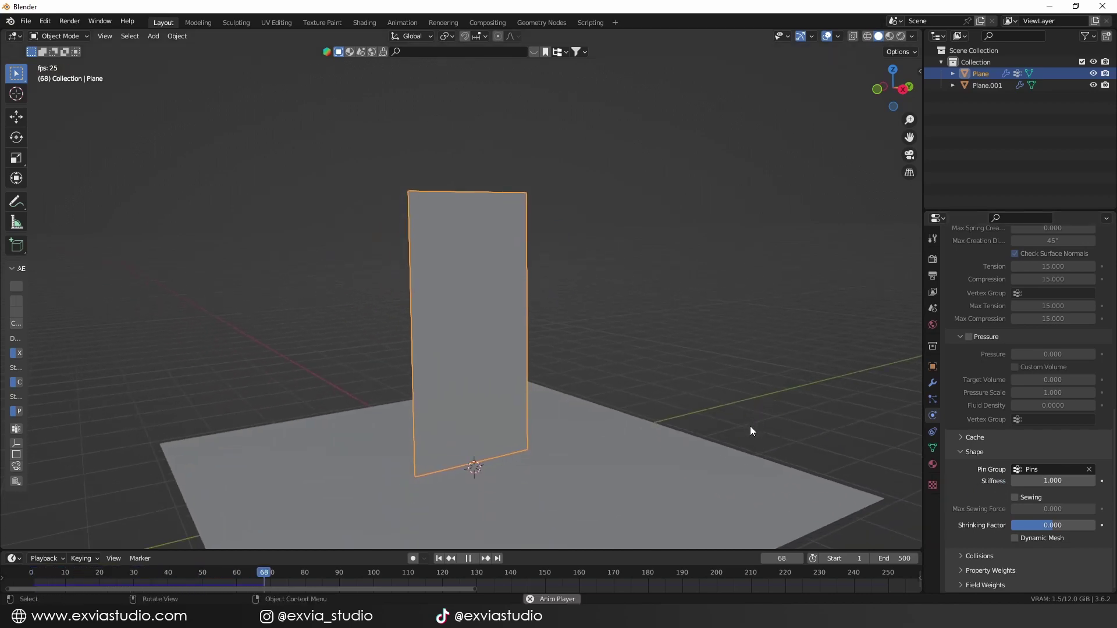
pyautogui.press('space')
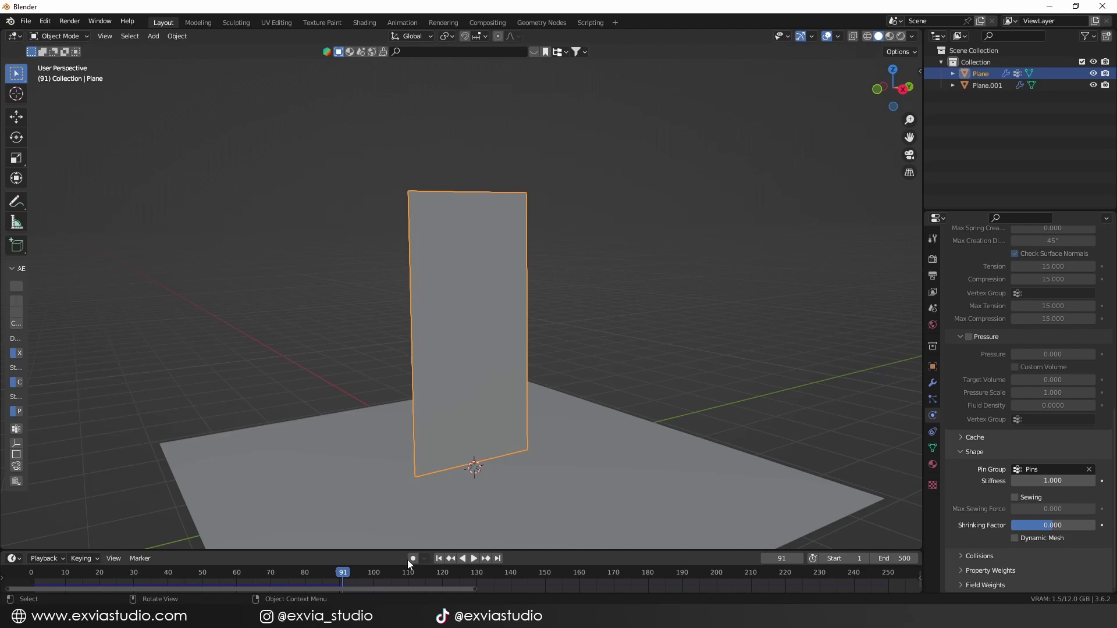
pyautogui.click(439, 559)
# Add a Wind force field left of the cloth, rotated 90 degrees to face it.
pyautogui.click(574, 403)
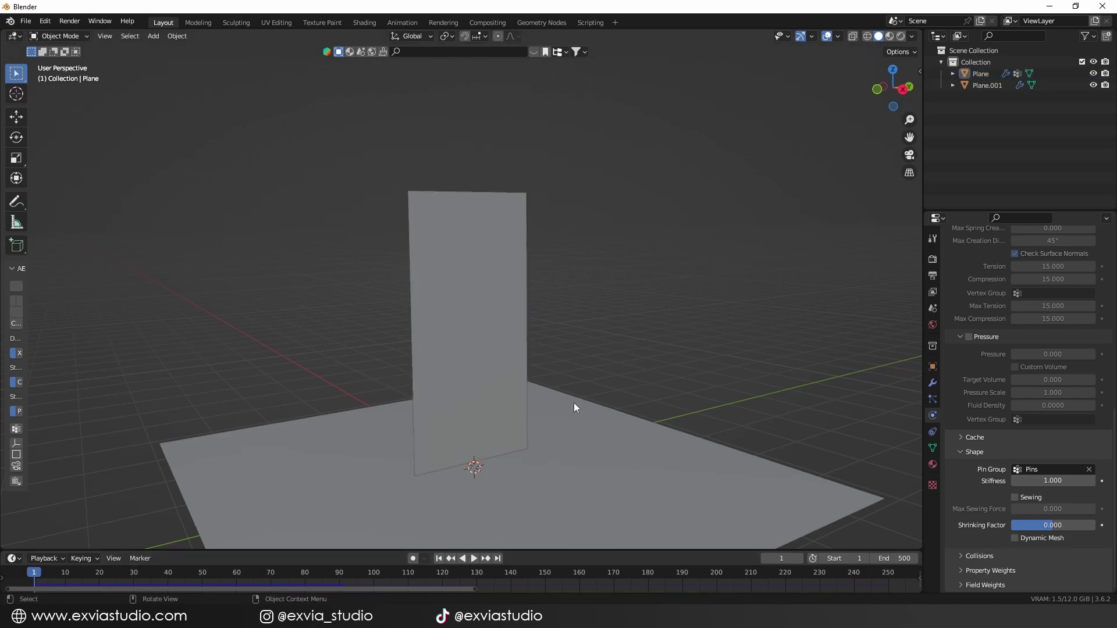
pyautogui.moveTo(573, 403)
pyautogui.mouseDown(button='middle')
pyautogui.moveTo(617, 411)
pyautogui.moveTo(589, 402)
pyautogui.mouseUp(button='middle')
pyautogui.press('Tab')
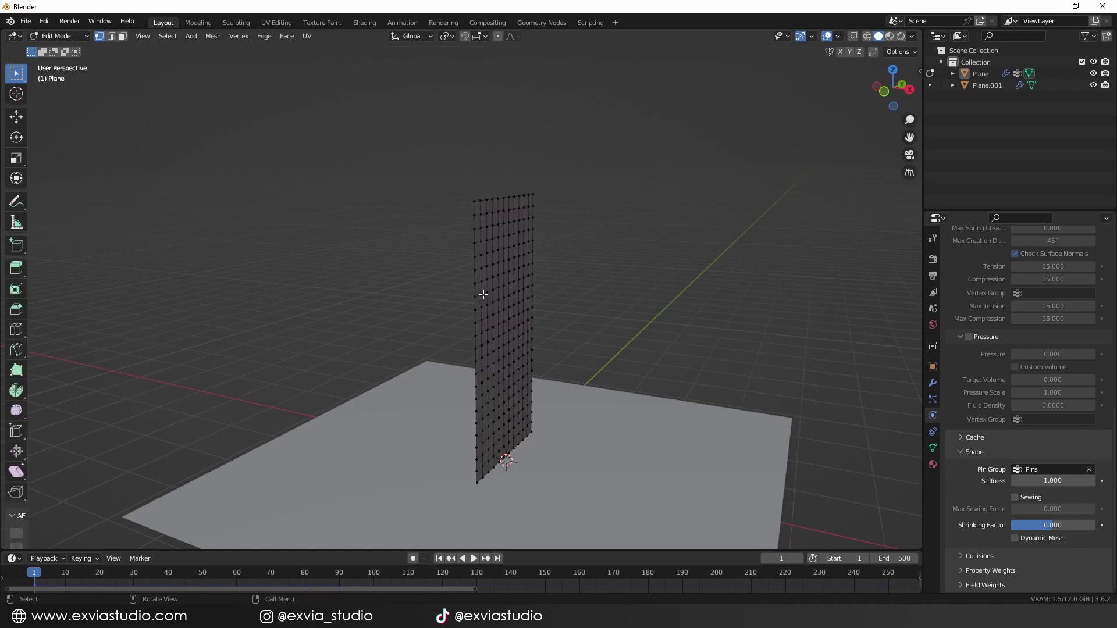
pyautogui.press('Tab')
pyautogui.hotkey('shift', 'a')
pyautogui.moveTo(641, 396)
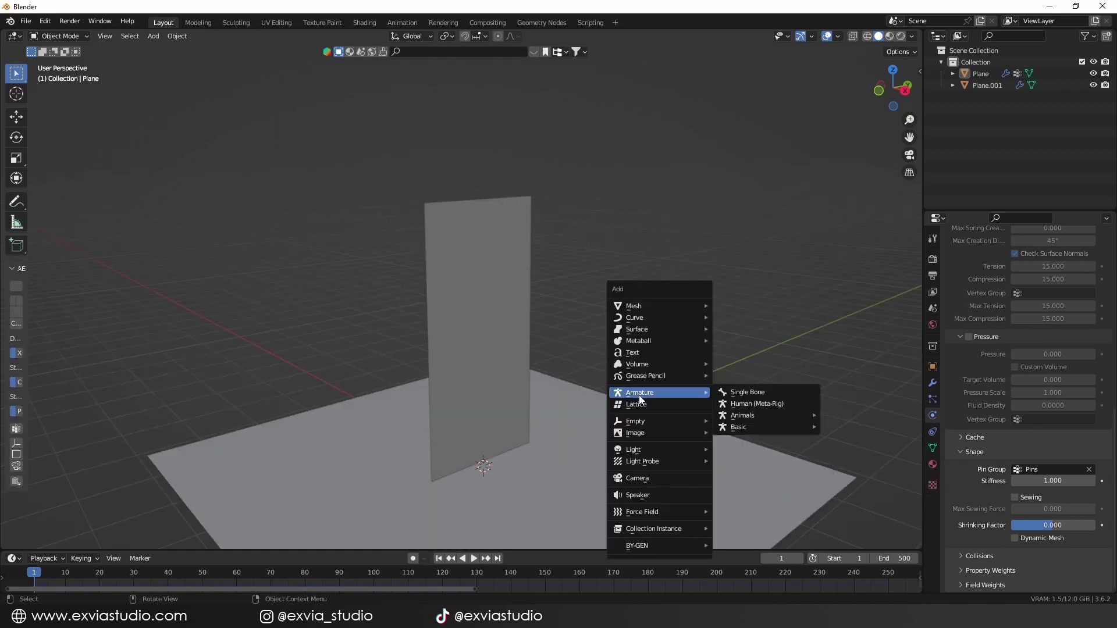
pyautogui.moveTo(647, 513)
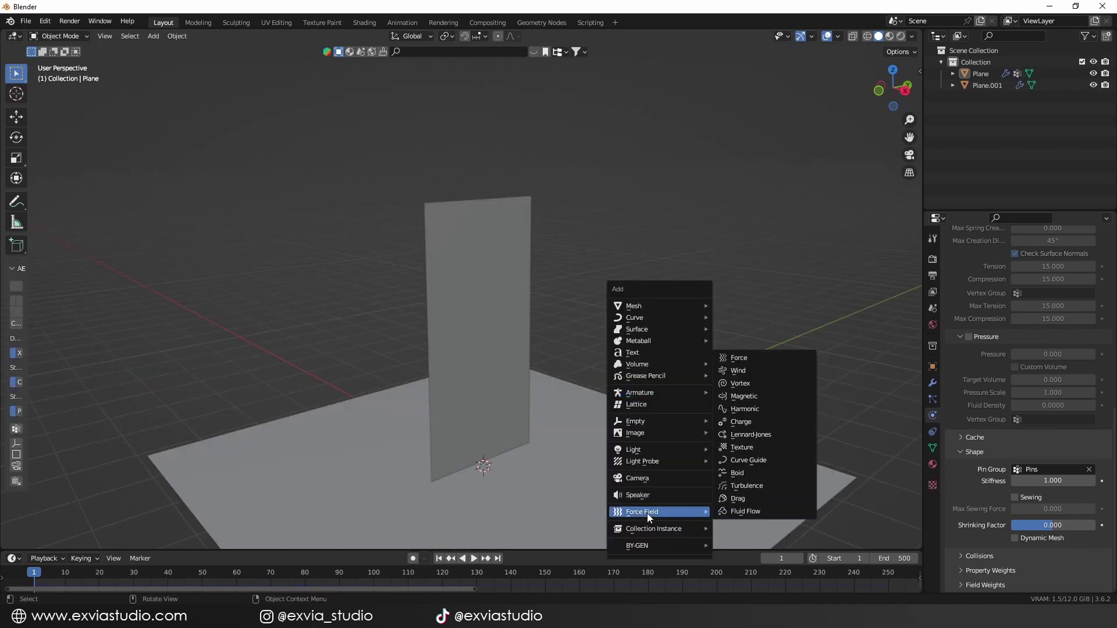
pyautogui.click(739, 371)
pyautogui.scroll(-1, 570, 423)
pyautogui.press('r')
pyautogui.press('x')
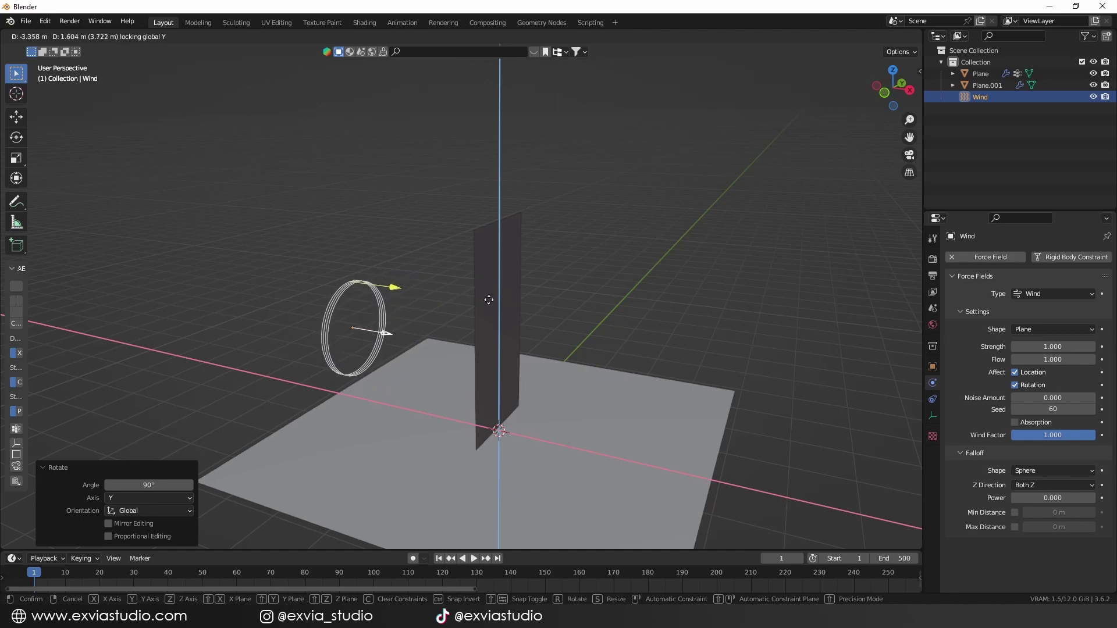
pyautogui.click(491, 307)
# Set the wind Strength to 1000 and play the cloth blowing away from frame one.
pyautogui.doubleClick(1053, 347)
pyautogui.write('100')
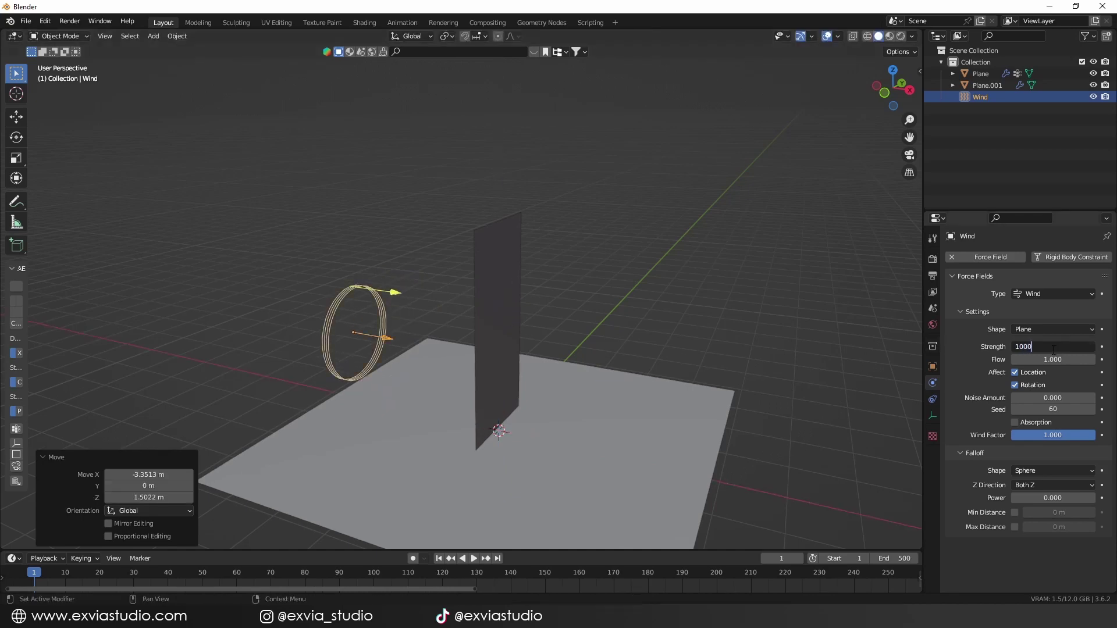
pyautogui.press('Return')
pyautogui.click(774, 249)
pyautogui.moveTo(774, 249); pyautogui.dragTo(643, 281, button='middle')
pyautogui.press('space')
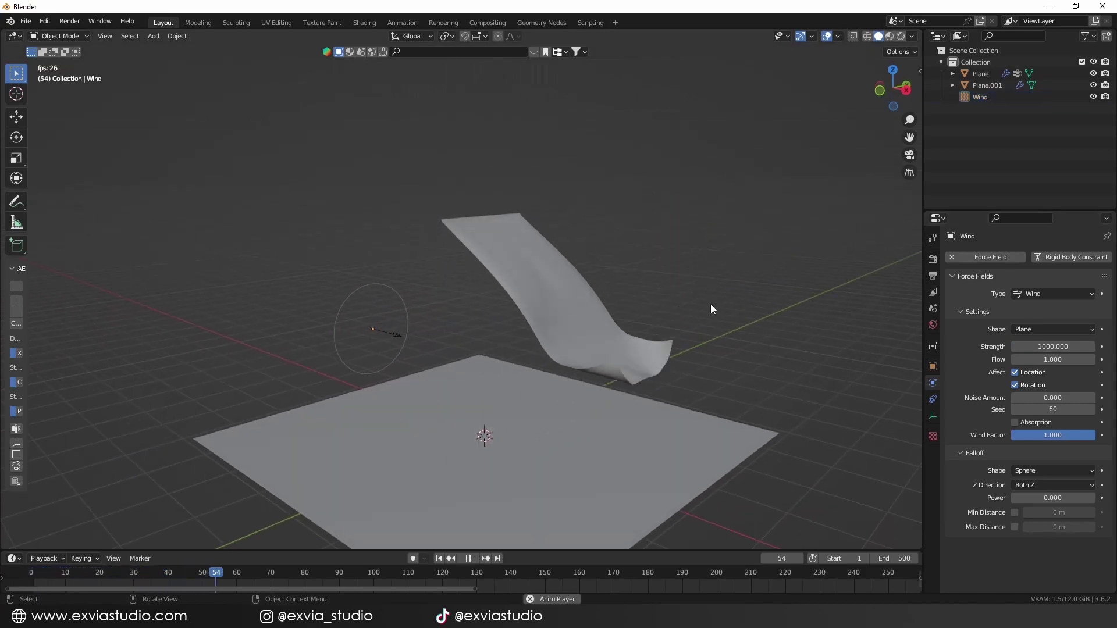
pyautogui.hotkey('shift', 'Left')
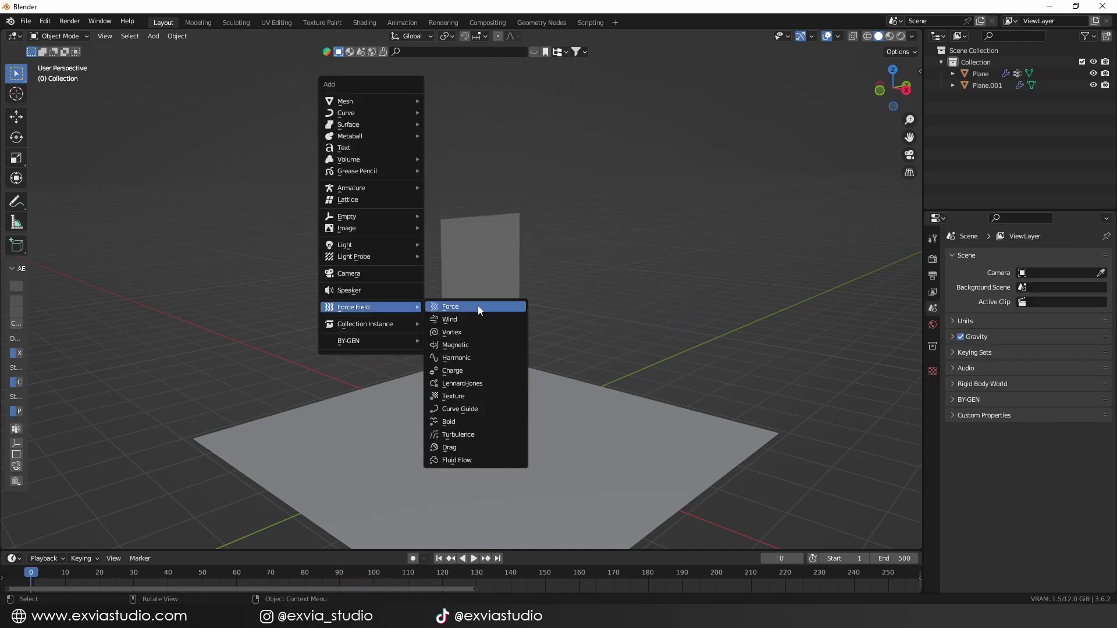
# Add a Turbulence force field and move it beside the cloth.
pyautogui.click(467, 432)
pyautogui.press('g')
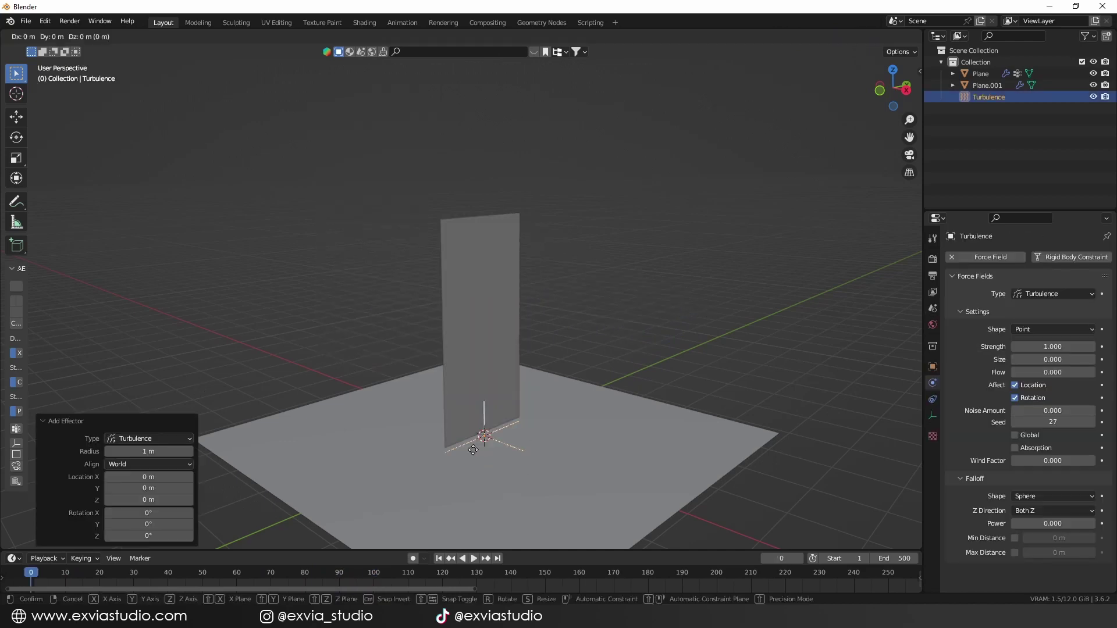
pyautogui.hotkey('shift', 'y')
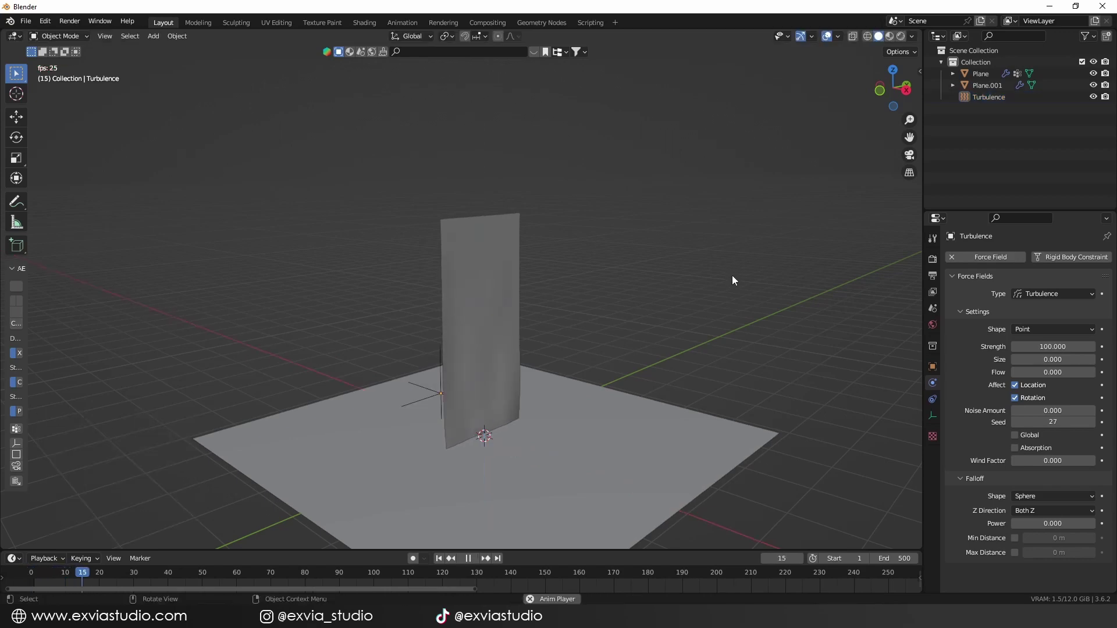
pyautogui.click(437, 395)
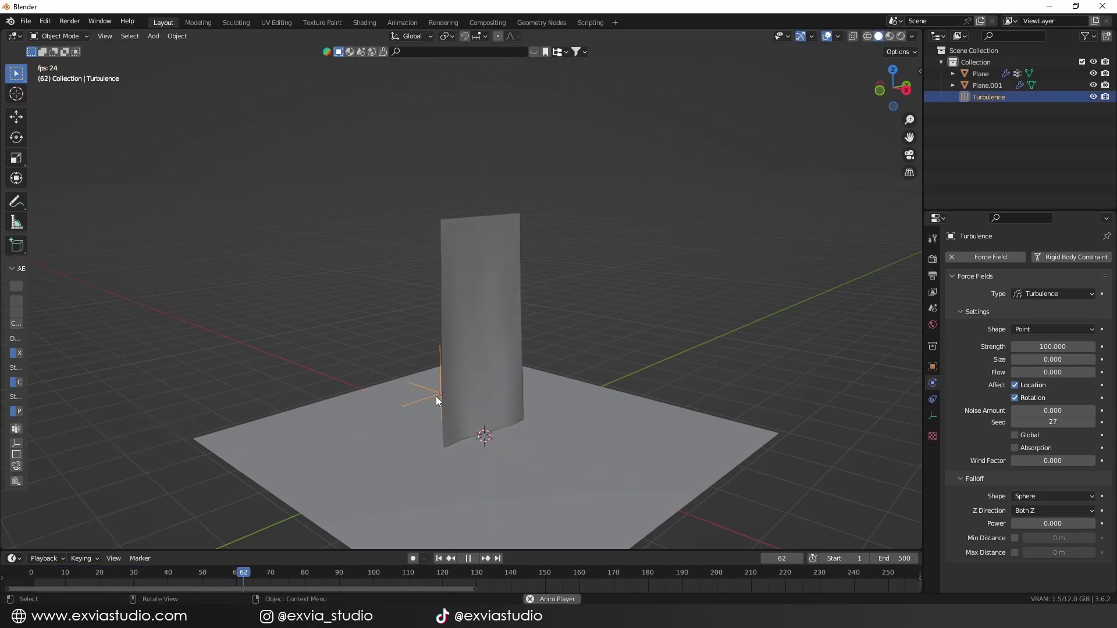
# Give the Turbulence field Strength 1000 and Wind Factor 1, watching the cloth twist.
pyautogui.click(1058, 346)
pyautogui.write('1000')
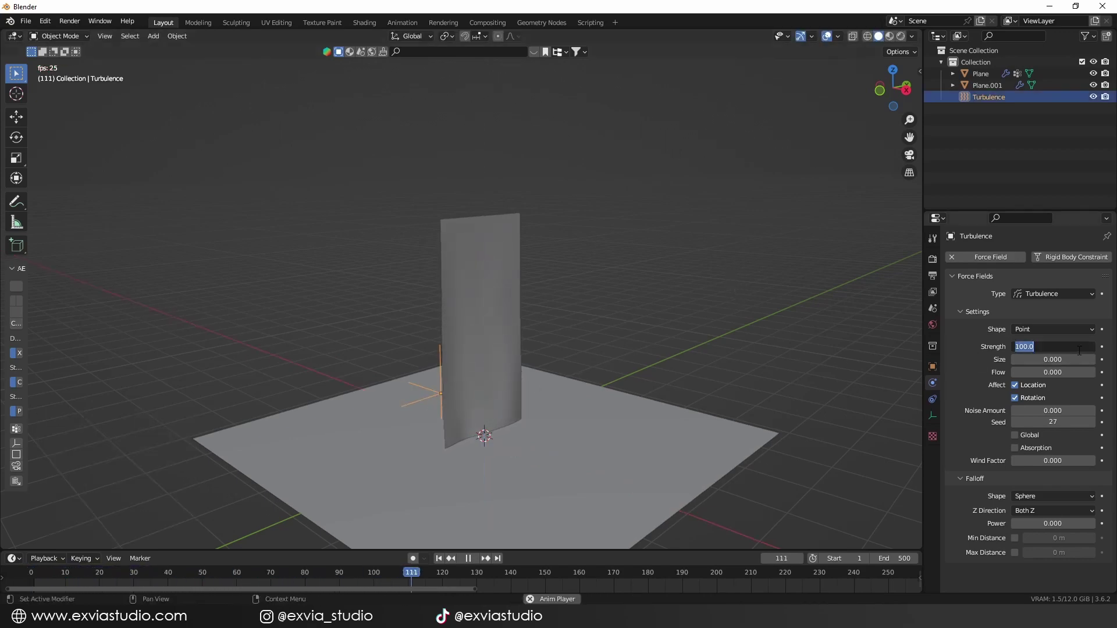
pyautogui.press('Return')
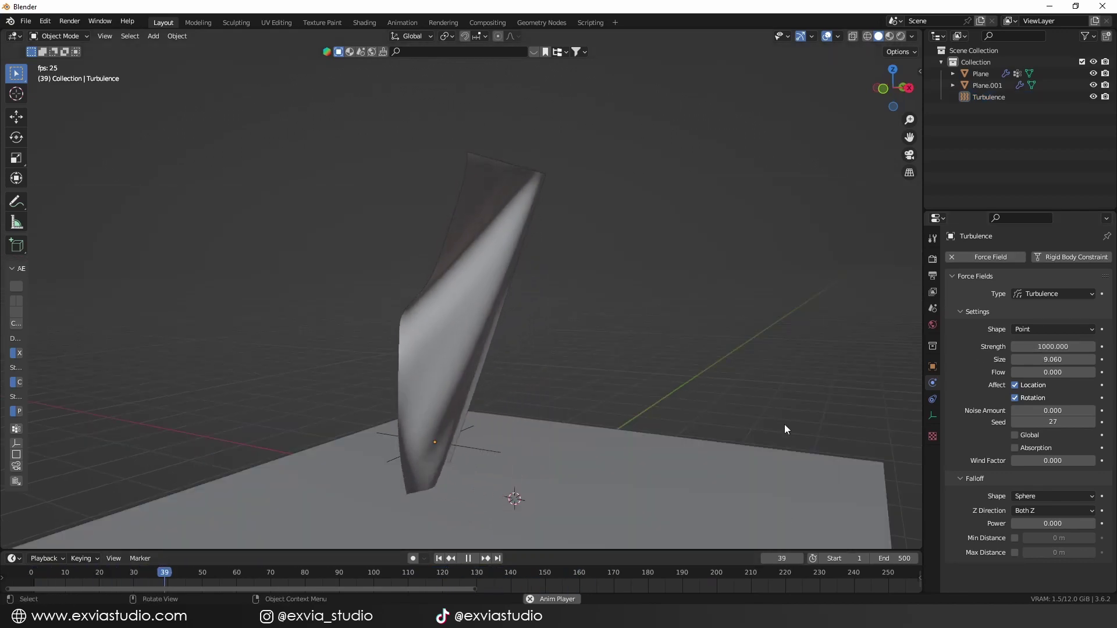
pyautogui.moveTo(1054, 465); pyautogui.dragTo(1019, 467)
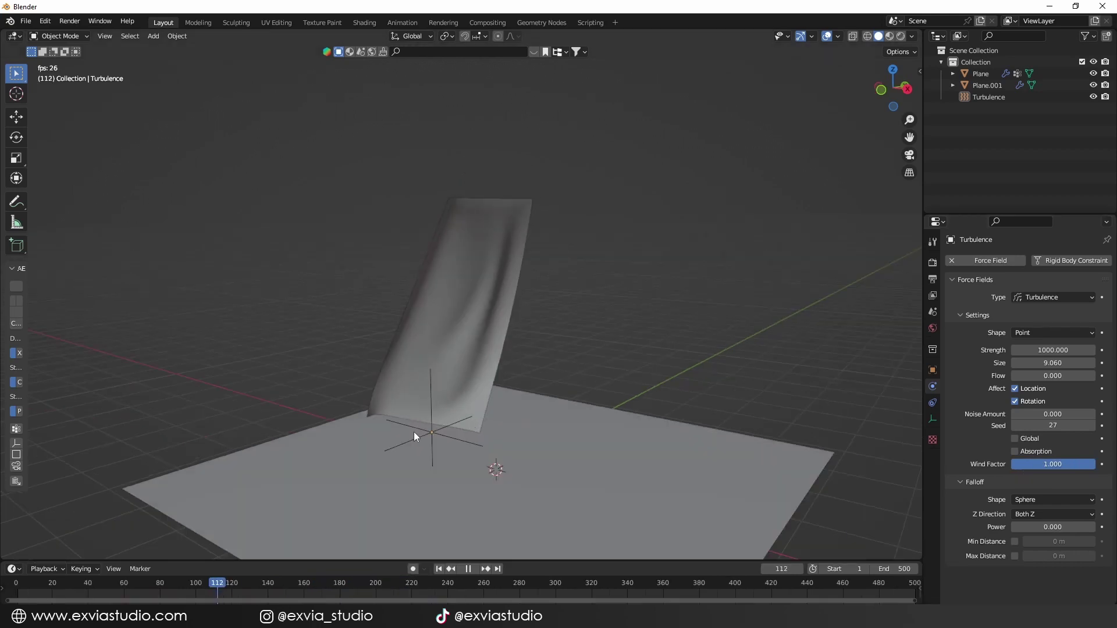
pyautogui.moveTo(413, 432); pyautogui.dragTo(654, 364, button='middle')
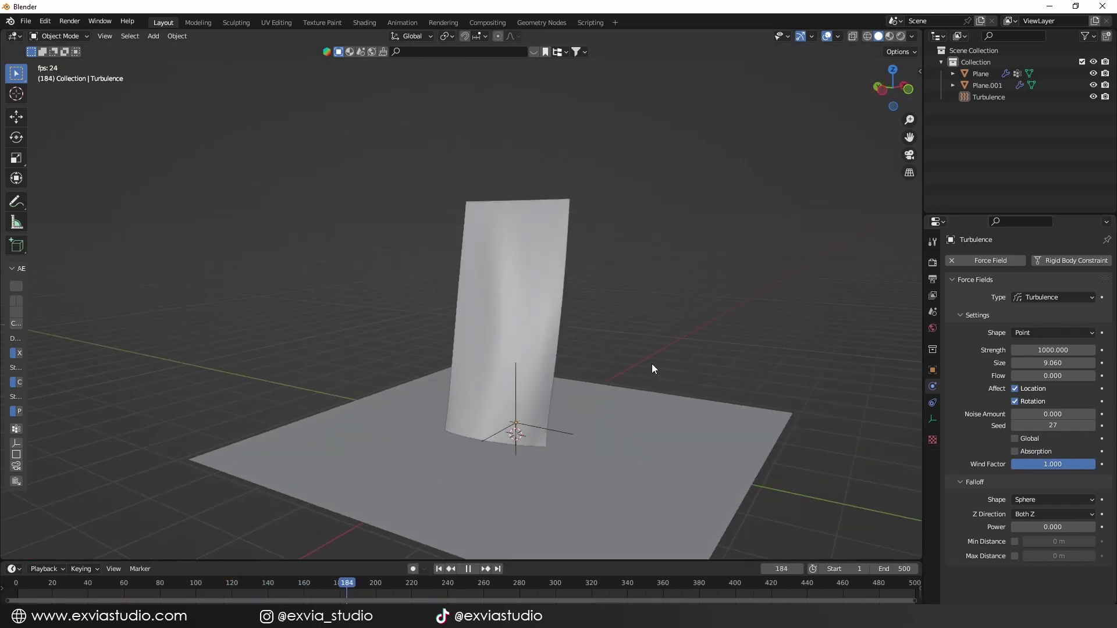
pyautogui.moveTo(647, 364); pyautogui.dragTo(501, 357, button='middle')
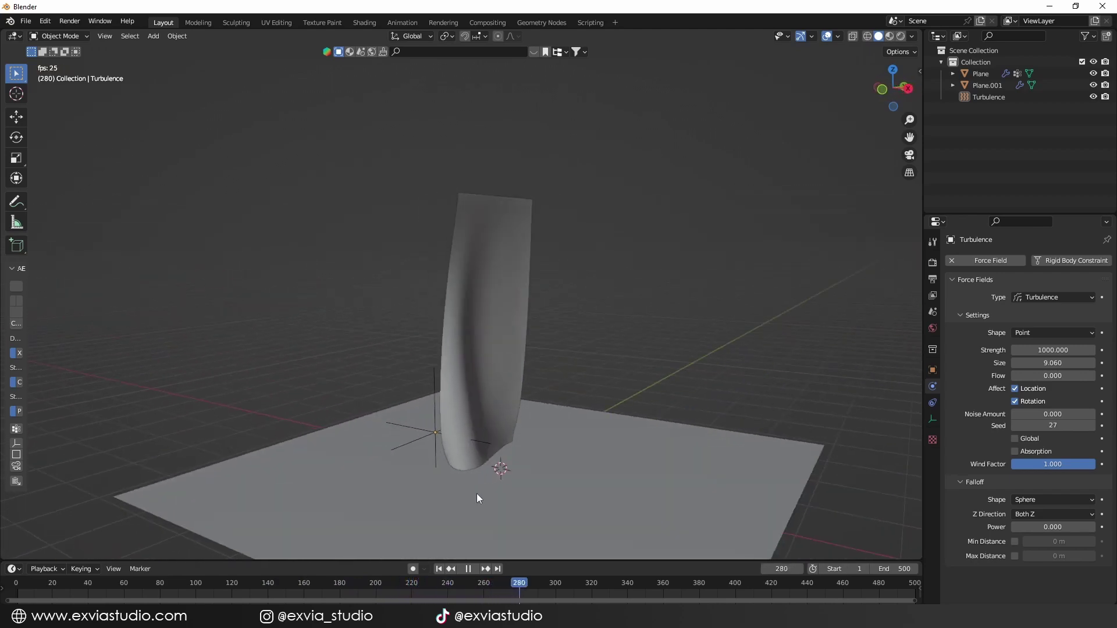
# Stop the playback with the playhead around frame 251.
pyautogui.click(464, 583)
pyautogui.moveTo(465, 583); pyautogui.dragTo(467, 583)
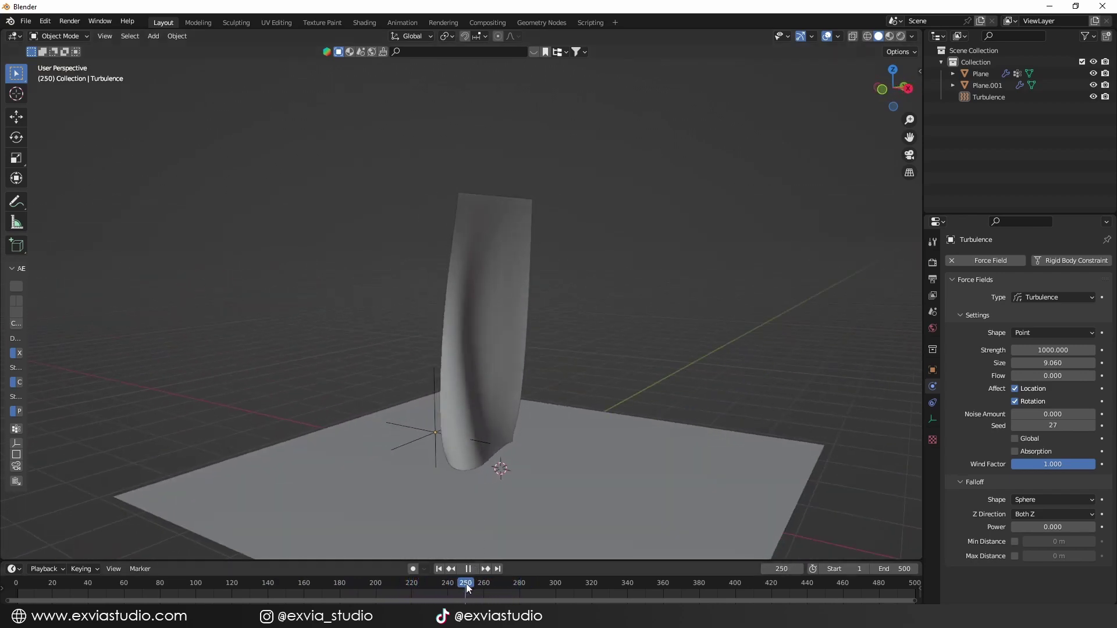
pyautogui.press('space')
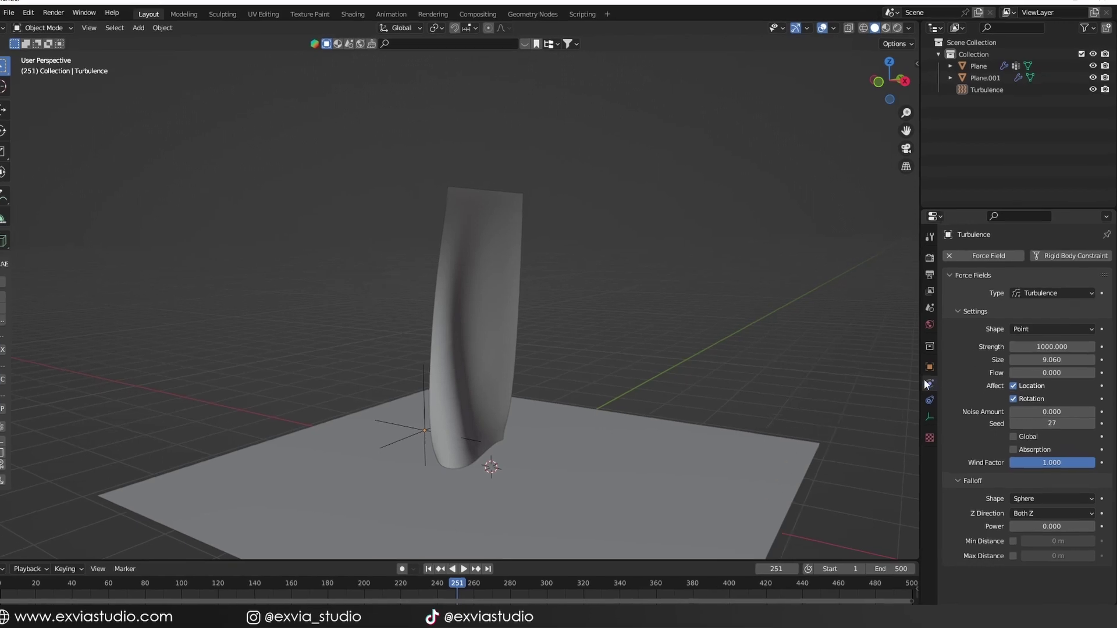
# Set the curtain plane's Cloth Cache End frame to 500.
pyautogui.click(521, 343)
pyautogui.scroll(-5, 989, 501)
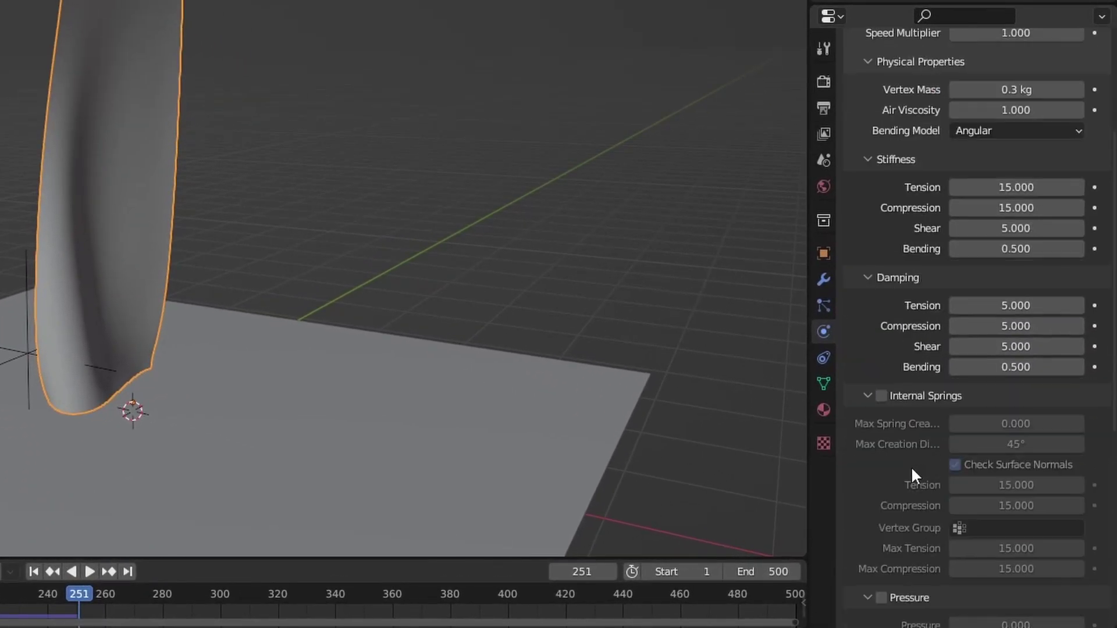
pyautogui.scroll(-7, 912, 469)
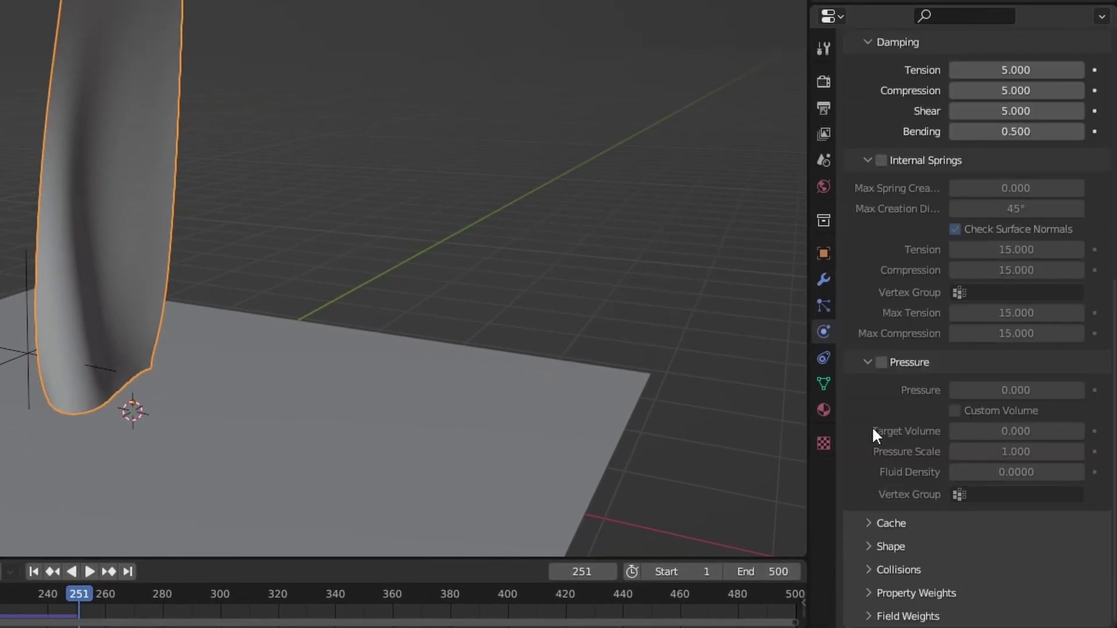
pyautogui.click(870, 524)
pyautogui.scroll(-4, 1046, 508)
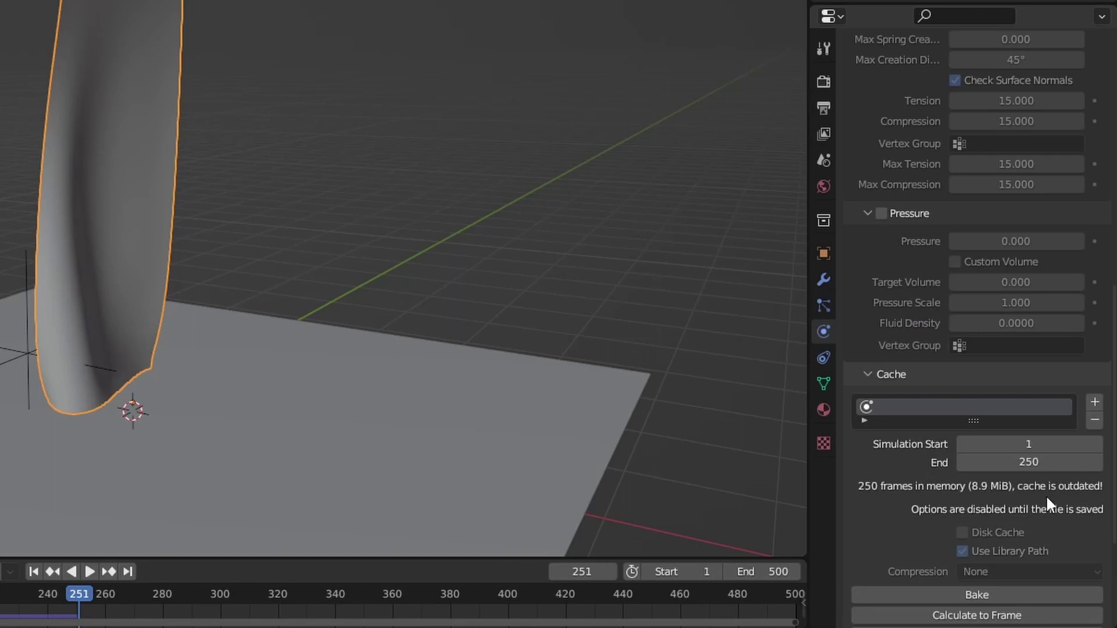
pyautogui.click(1045, 462)
pyautogui.write('500')
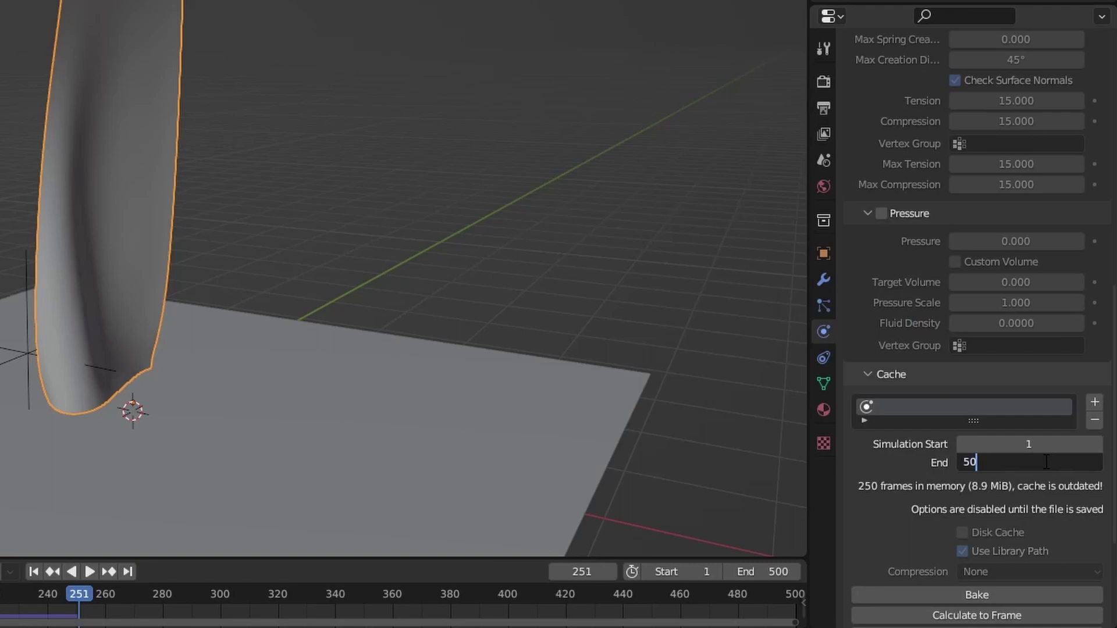
pyautogui.press('Return')
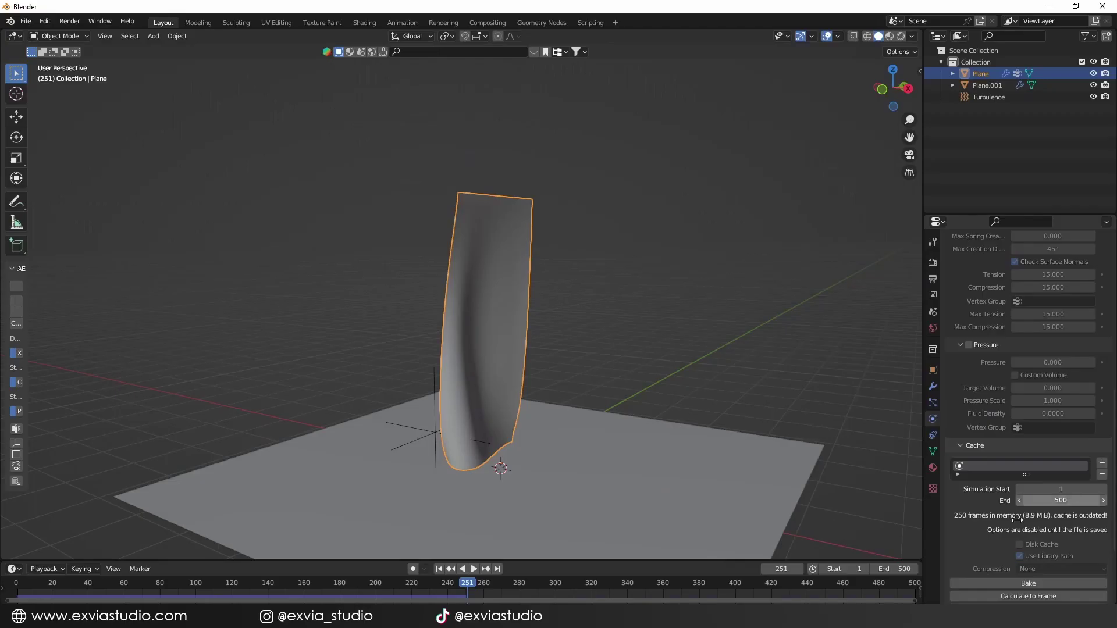
# Play the cloth falling from the first frame, then stop and return to frame 0.
pyautogui.click(700, 299)
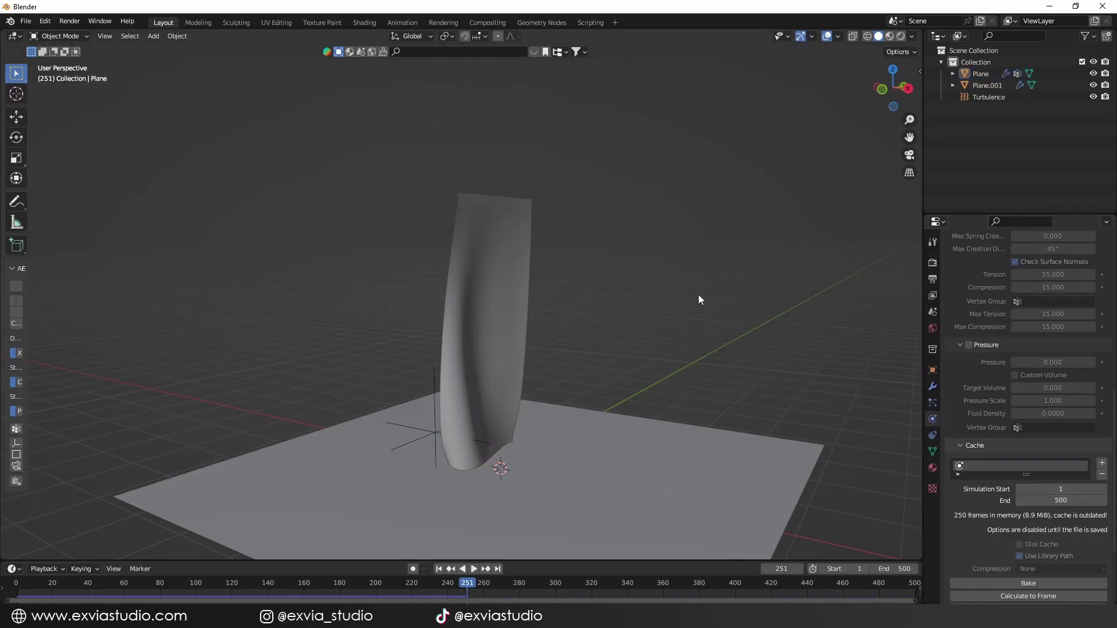
pyautogui.press('space')
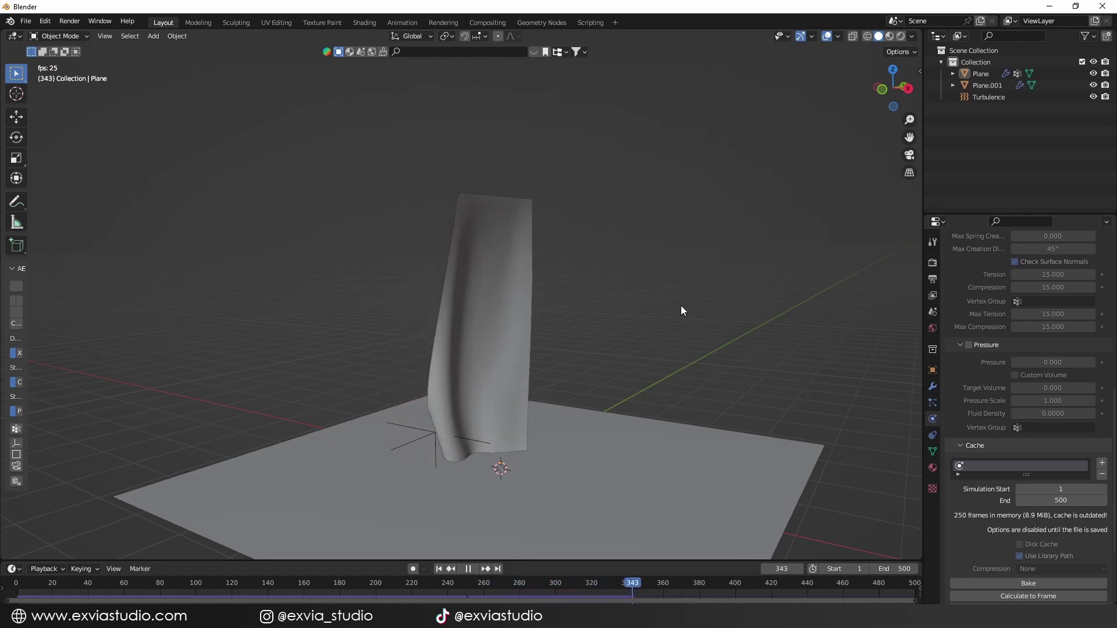
pyautogui.moveTo(661, 306); pyautogui.dragTo(622, 305, button='middle')
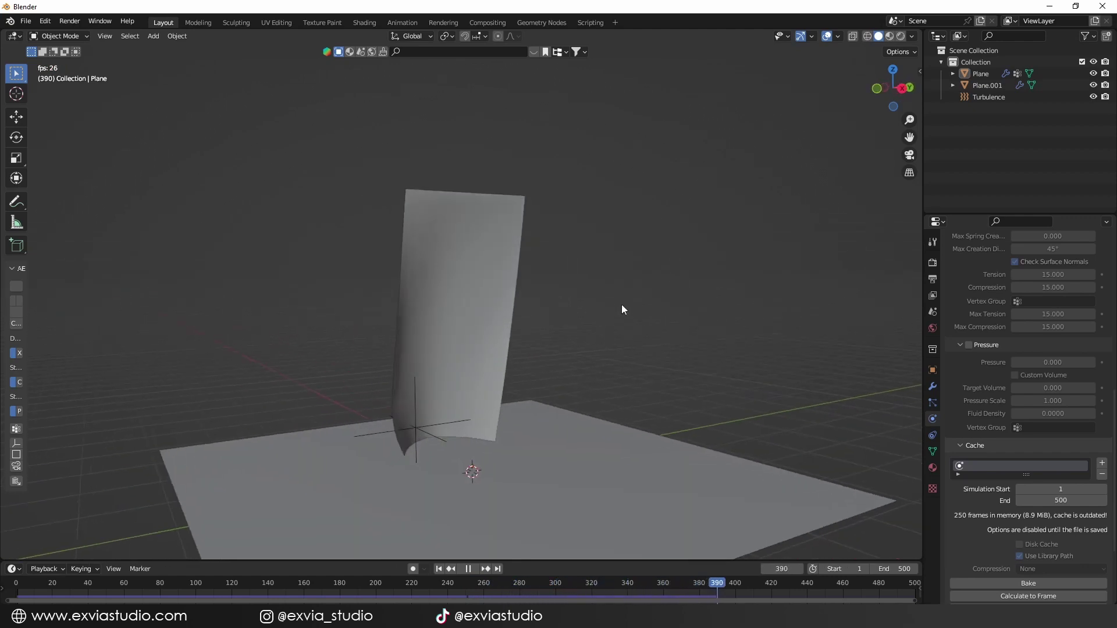
pyautogui.hotkey('shift', 'Left')
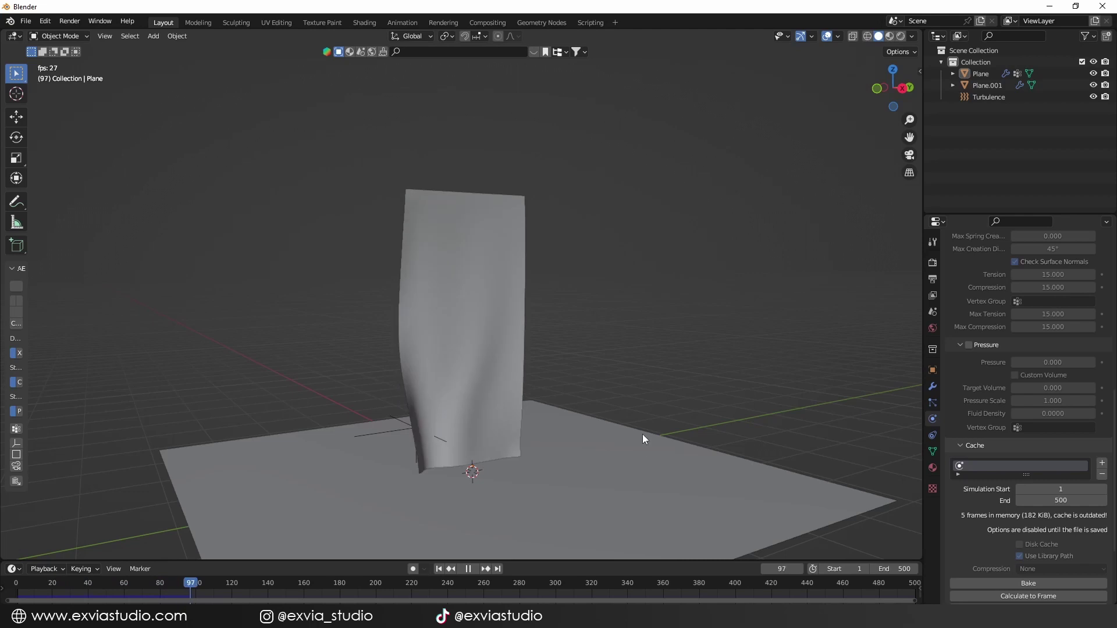
pyautogui.press('space')
pyautogui.click(16, 582)
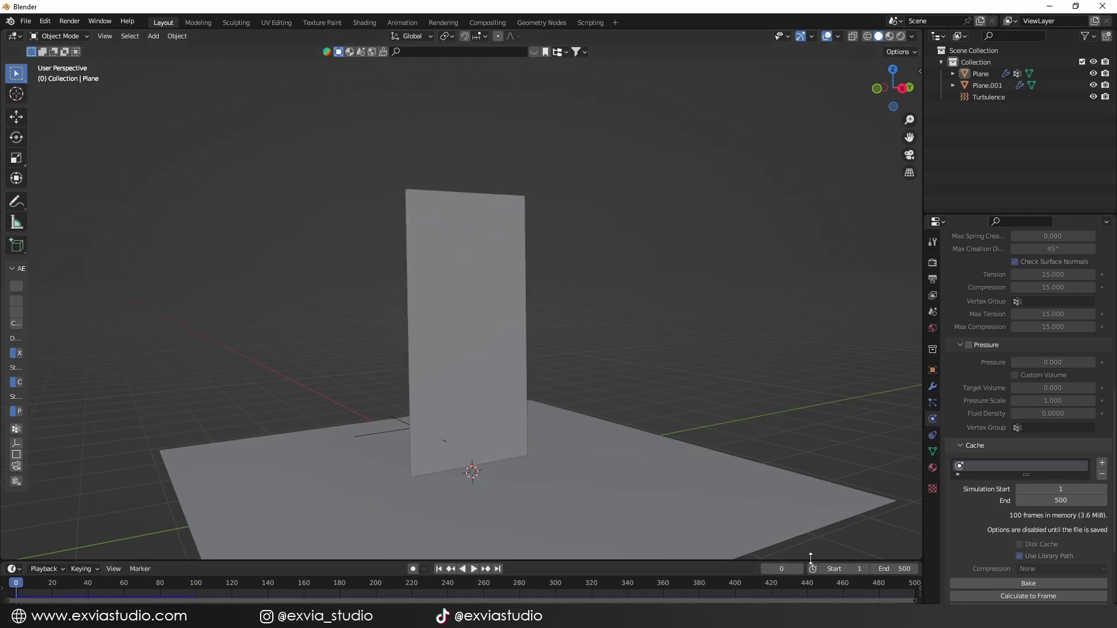
# Inspect the standing curtain from several angles and bring up the Add menu.
pyautogui.moveTo(685, 315); pyautogui.dragTo(599, 344, button='middle')
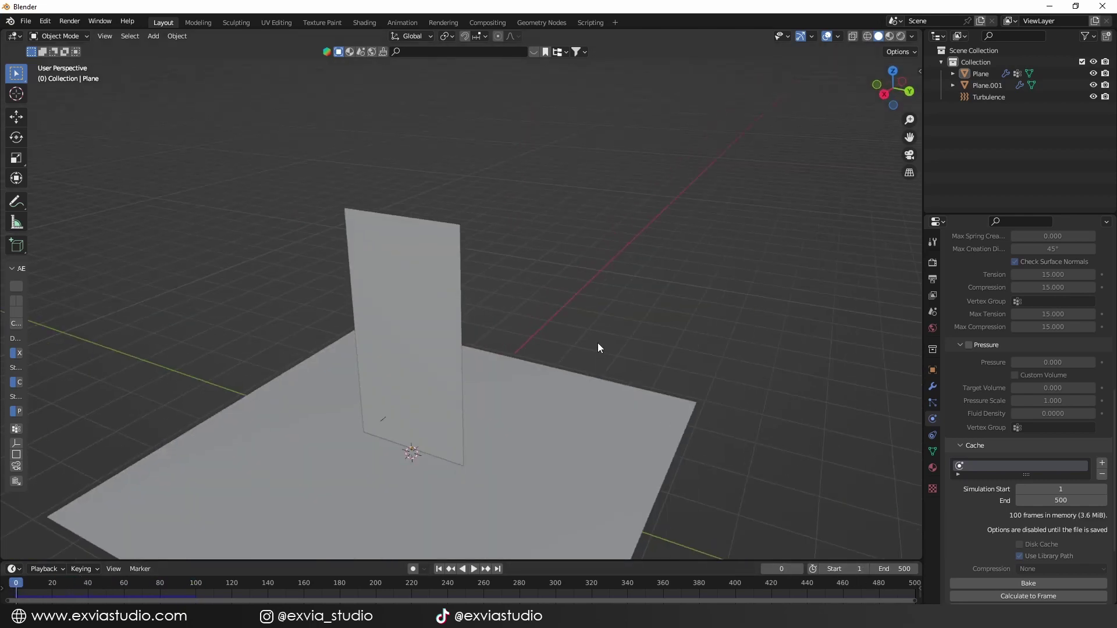
pyautogui.moveTo(739, 312); pyautogui.dragTo(756, 308, button='middle')
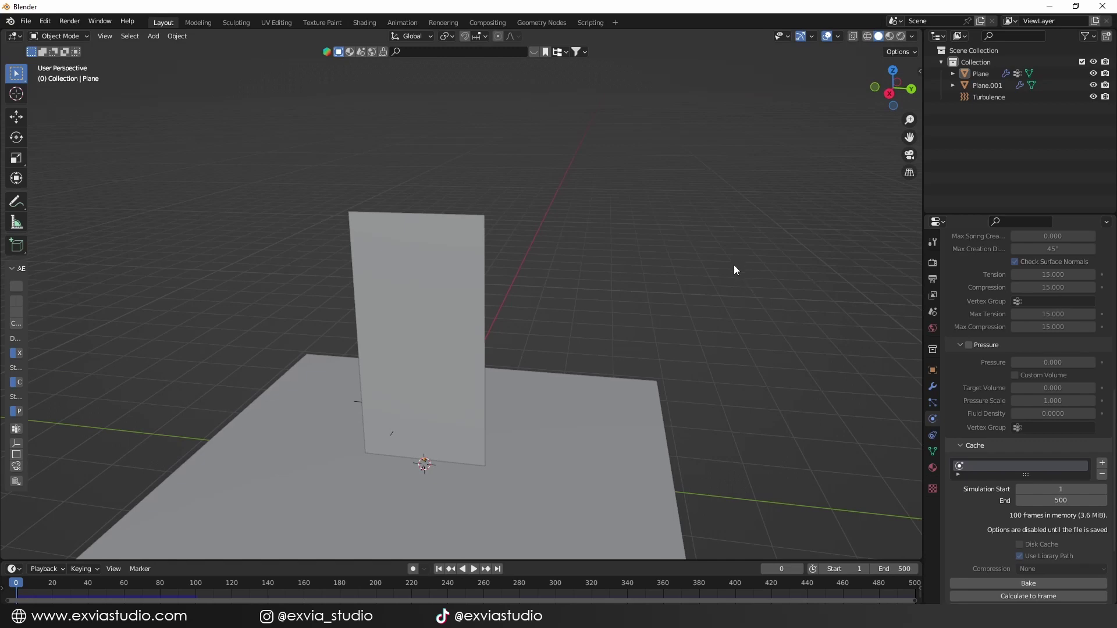
pyautogui.moveTo(740, 257); pyautogui.dragTo(768, 237, button='middle')
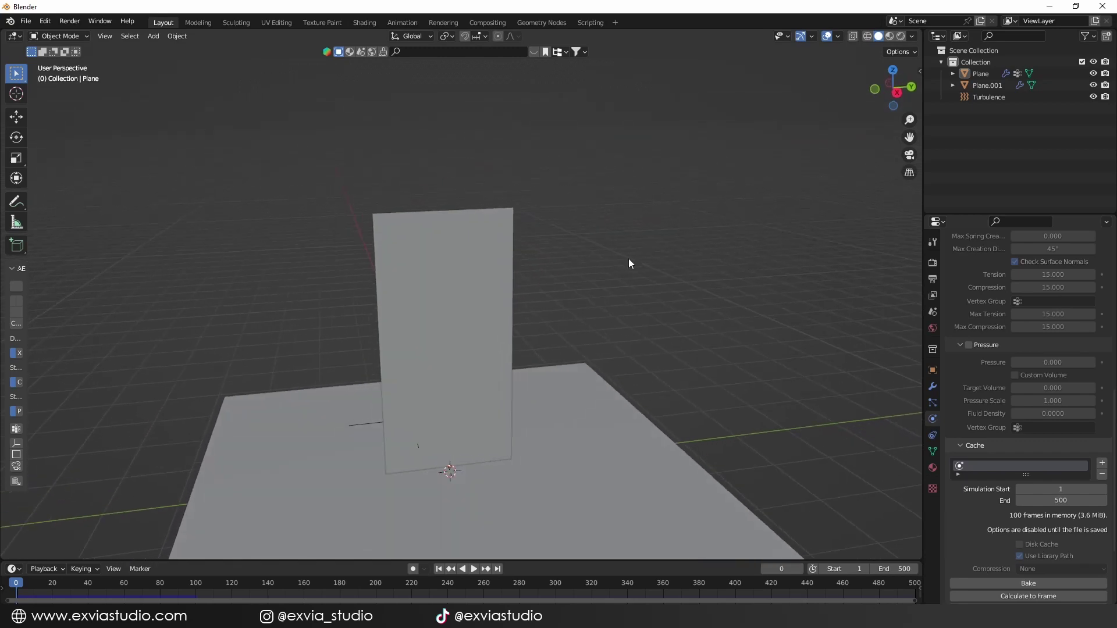
pyautogui.click(480, 236)
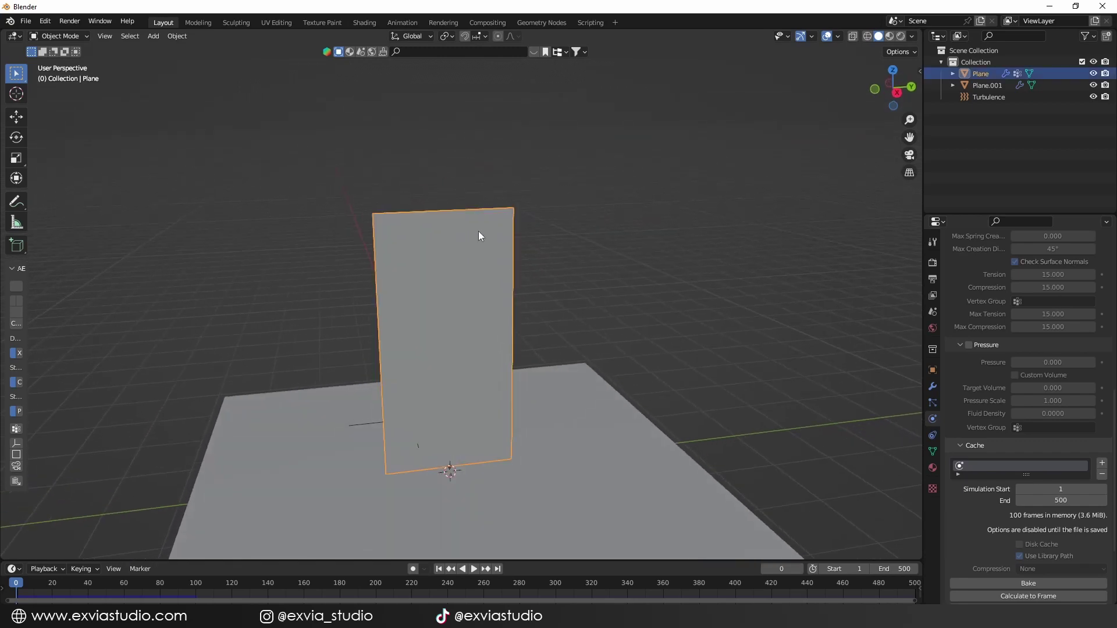
pyautogui.click(581, 253)
pyautogui.moveTo(648, 270); pyautogui.dragTo(566, 273, button='middle')
pyautogui.hotkey('shift', 'a')
# Add a cube and shape it into a 0.101 × 1 × 0.101 bar at the curtain's top edge.
pyautogui.moveTo(497, 60)
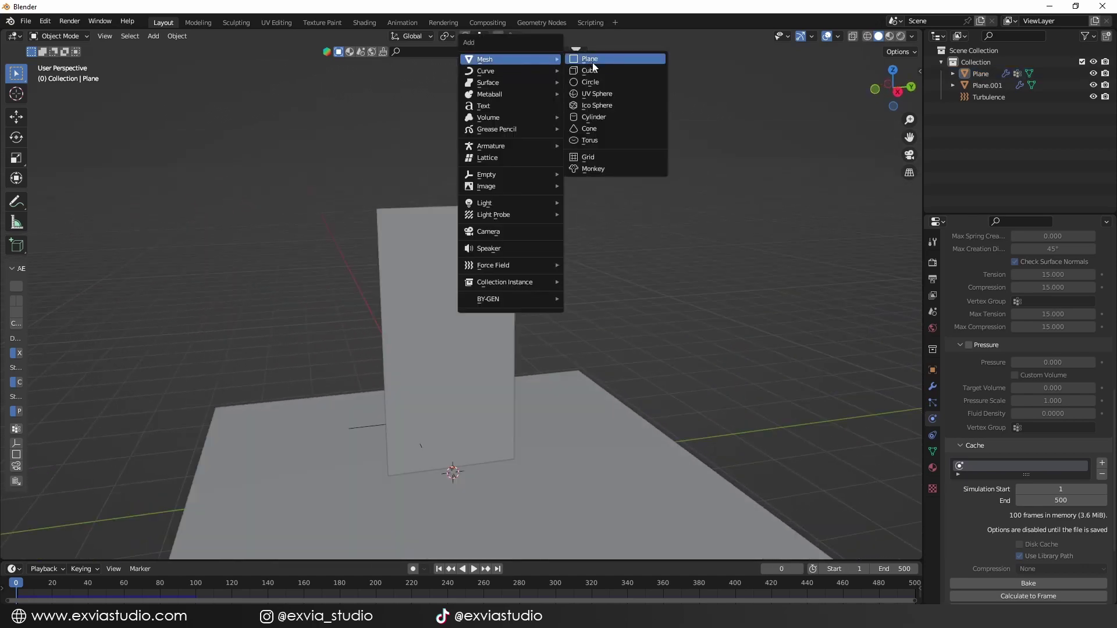
pyautogui.click(592, 71)
pyautogui.moveTo(647, 318); pyautogui.dragTo(704, 339, button='middle')
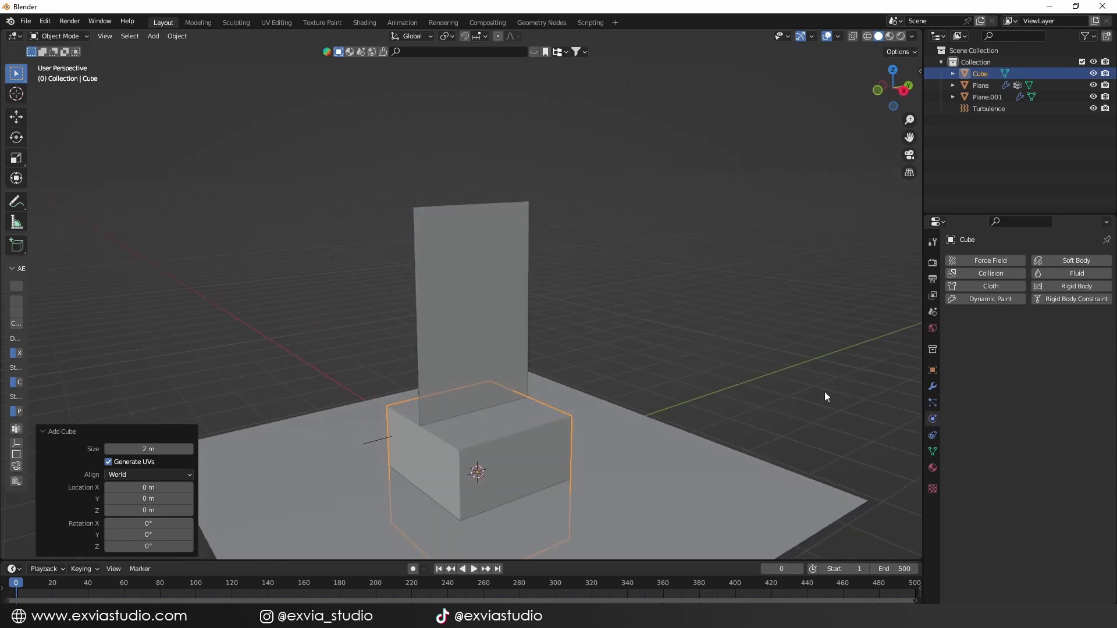
pyautogui.press('s')
pyautogui.press('z')
pyautogui.press('z')
pyautogui.hotkey('shift', 'z')
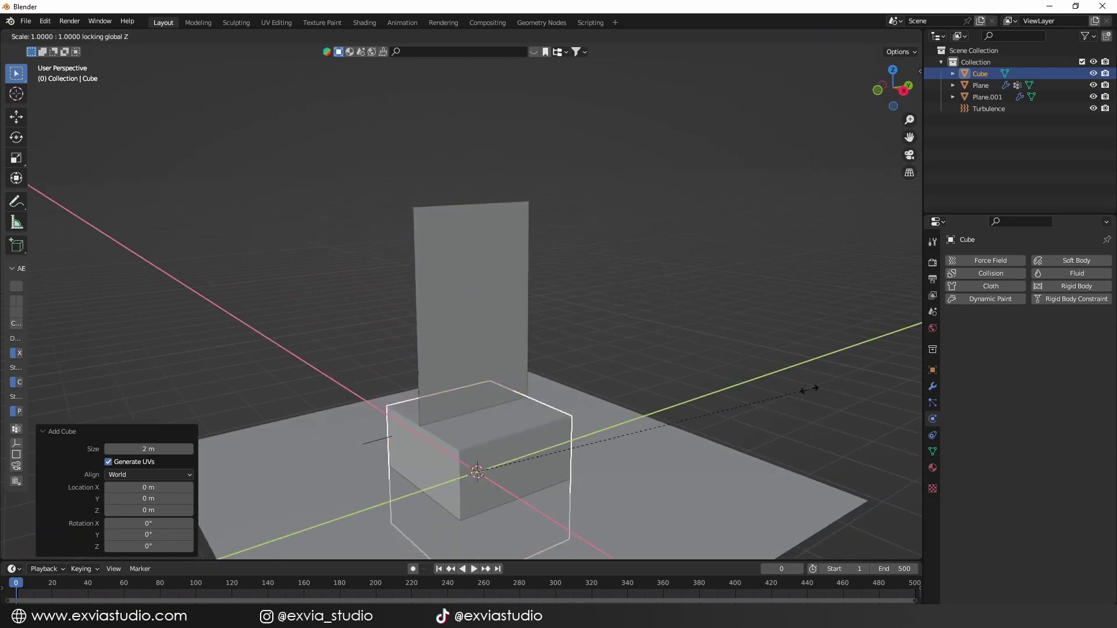
pyautogui.hotkey('shift', 'y')
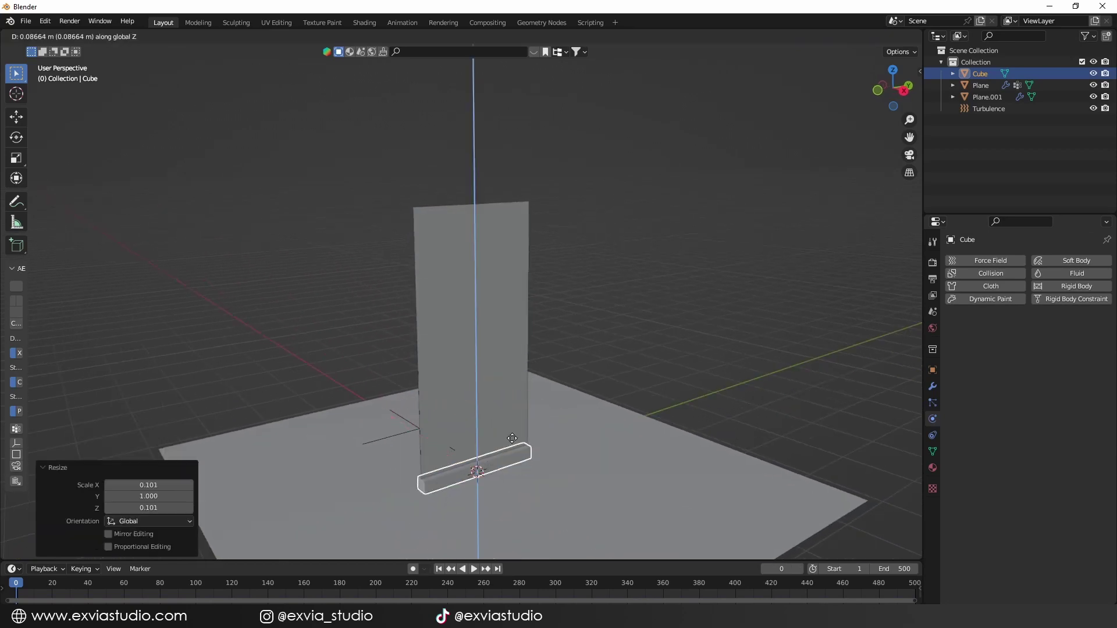
pyautogui.click(508, 194)
pyautogui.scroll(2, 610, 250)
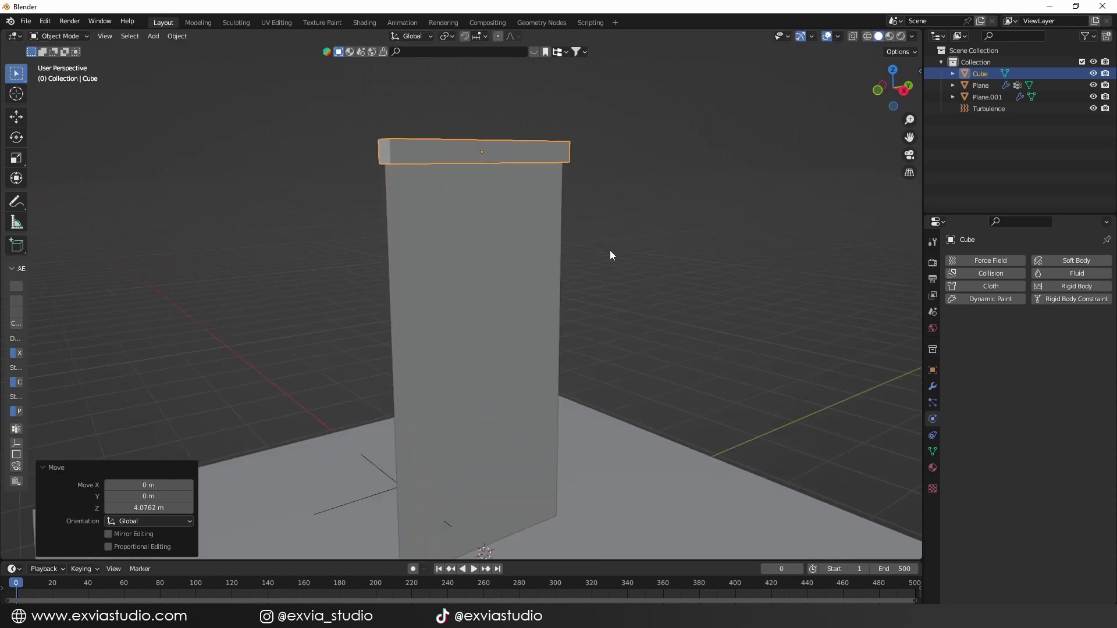
pyautogui.moveTo(610, 251); pyautogui.dragTo(919, 371, button='middle')
# Set the cube bar's Viewport Display As option to Wire, then collapse that panel.
pyautogui.click(933, 371)
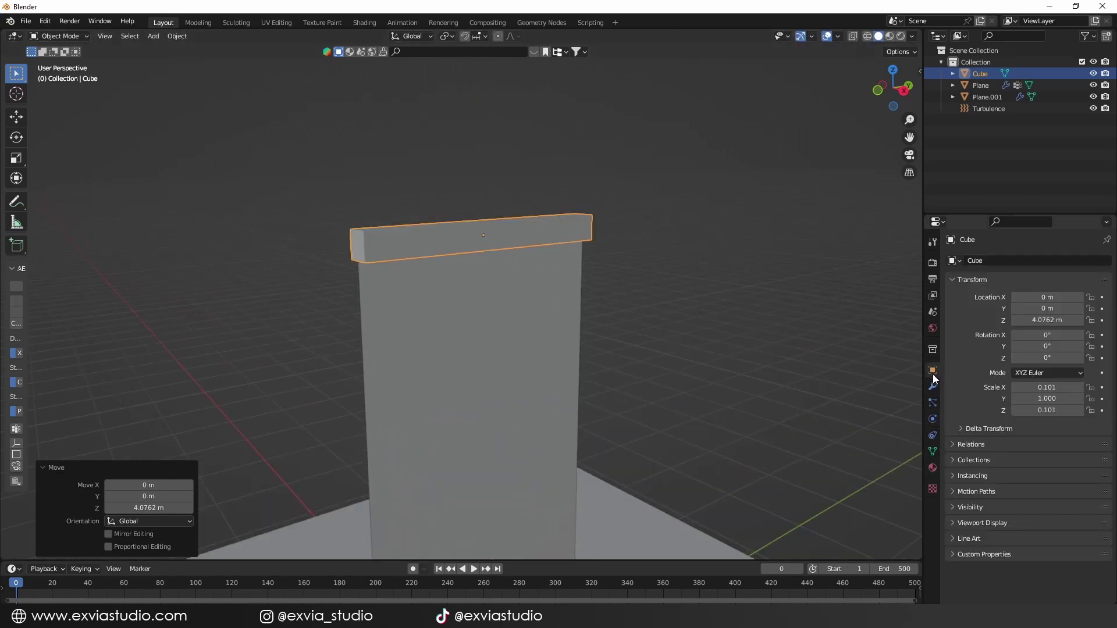
pyautogui.click(957, 522)
pyautogui.scroll(-4, 956, 524)
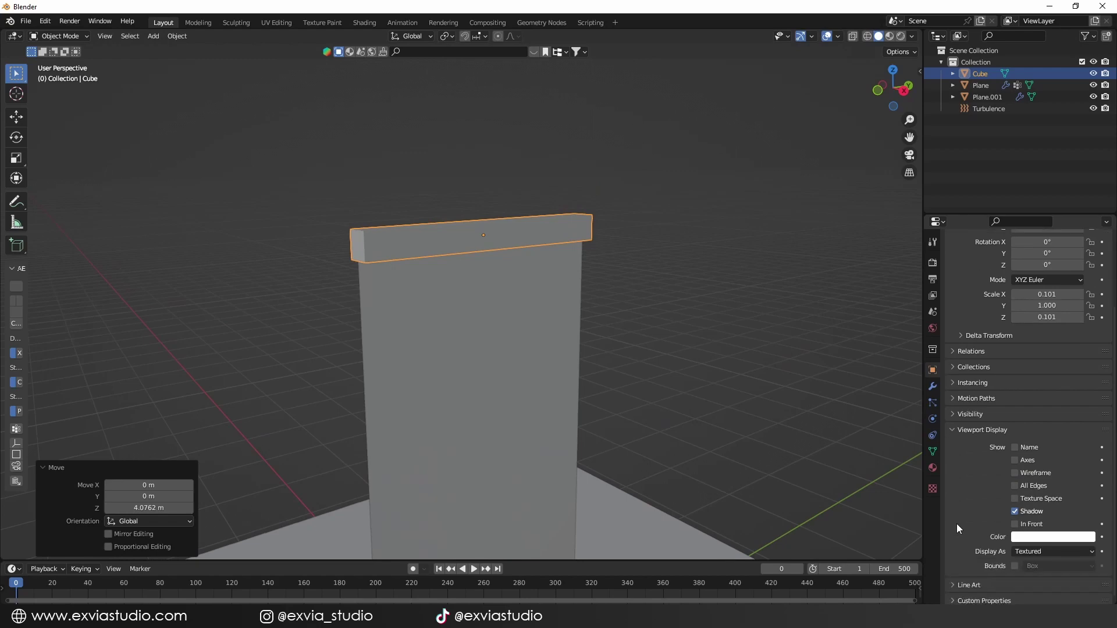
pyautogui.click(1022, 552)
pyautogui.click(1021, 526)
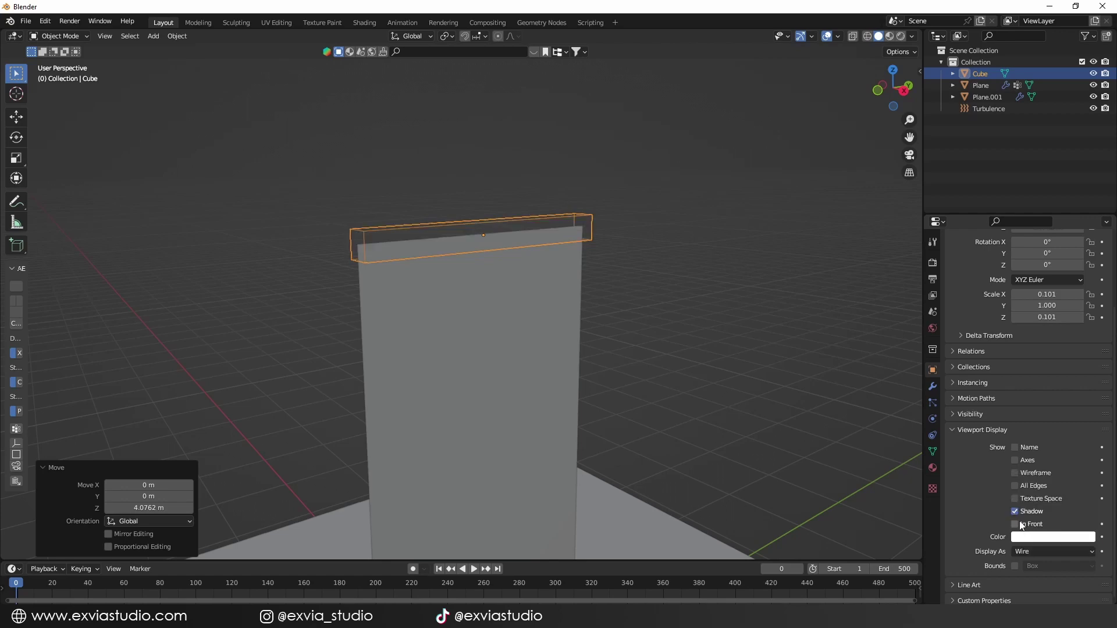
pyautogui.click(956, 429)
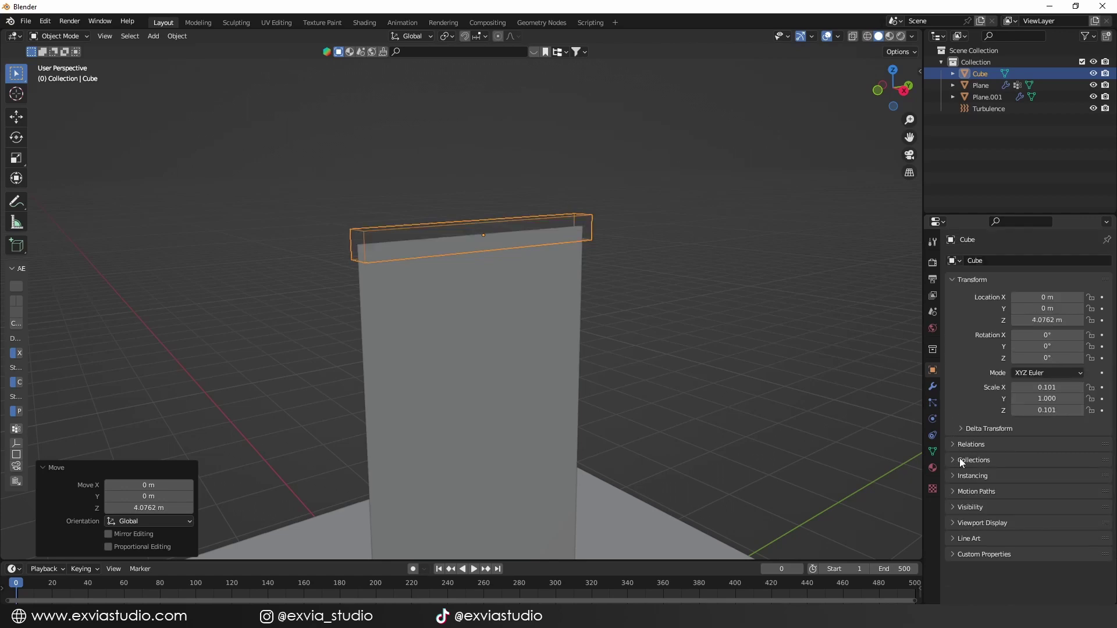
# Constrain the curtain plane with Copy Scale targeting the Cube, X unticked, and start playback.
pyautogui.click(692, 349)
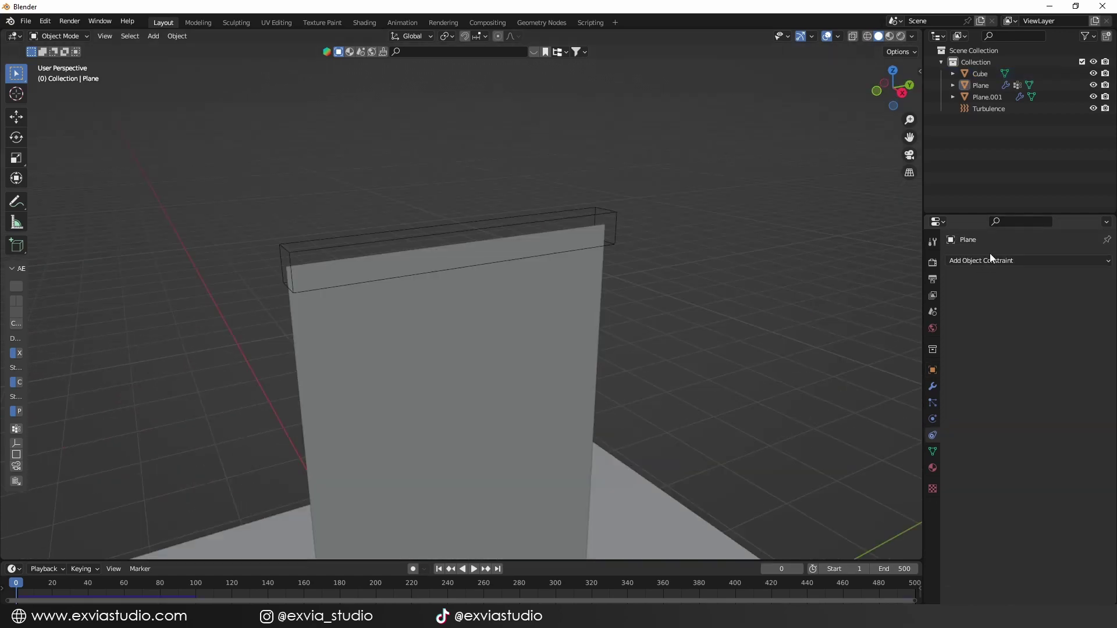
pyautogui.click(989, 258)
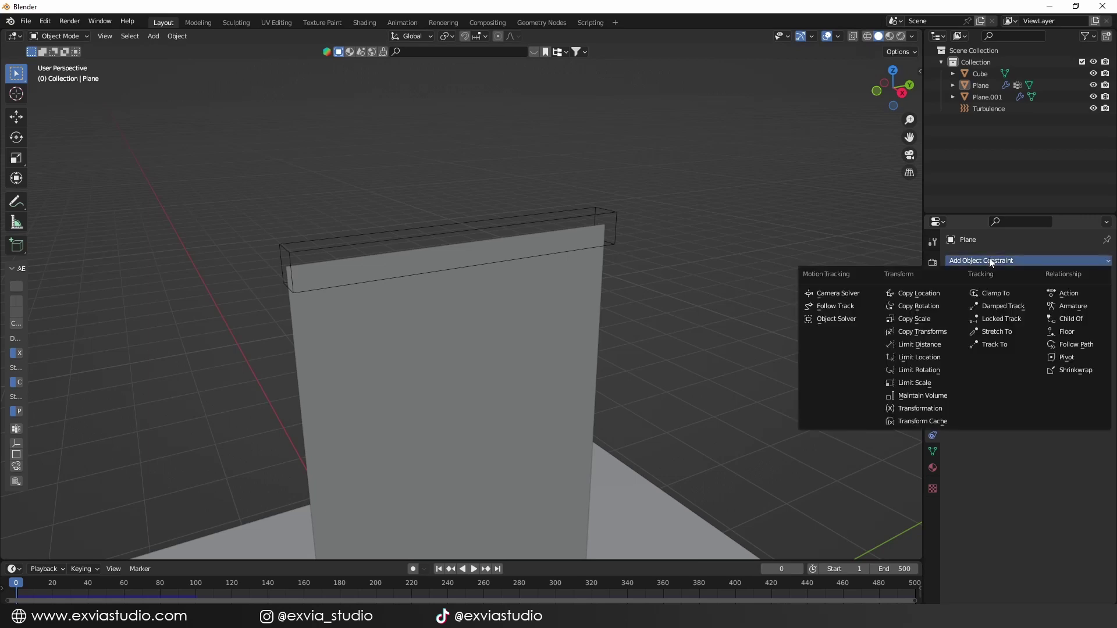
pyautogui.click(930, 315)
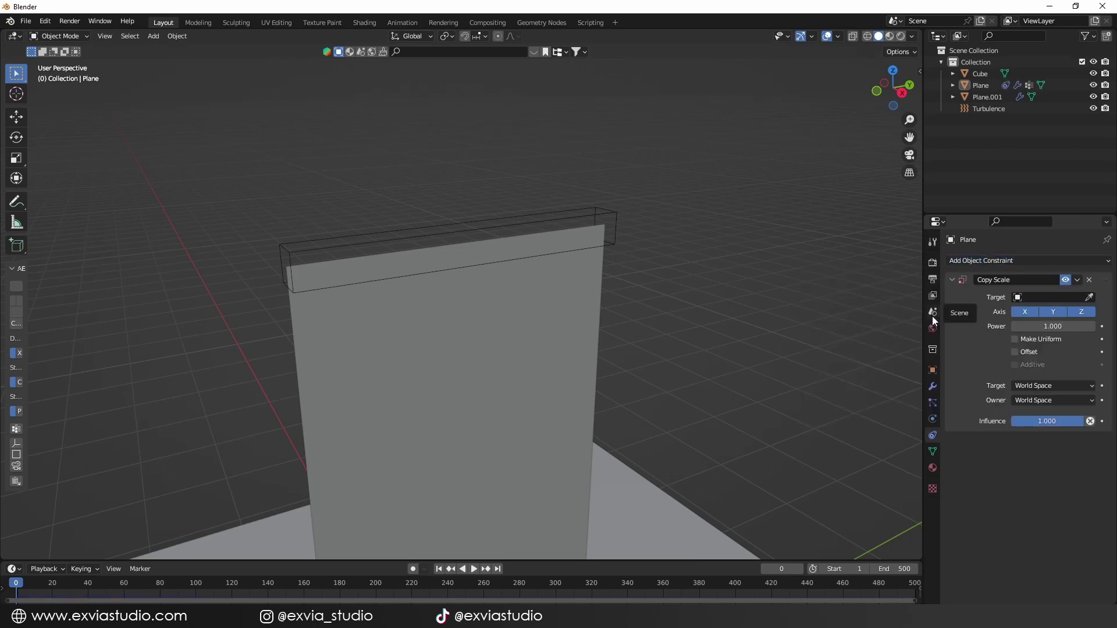
pyautogui.click(1089, 298)
pyautogui.click(581, 201)
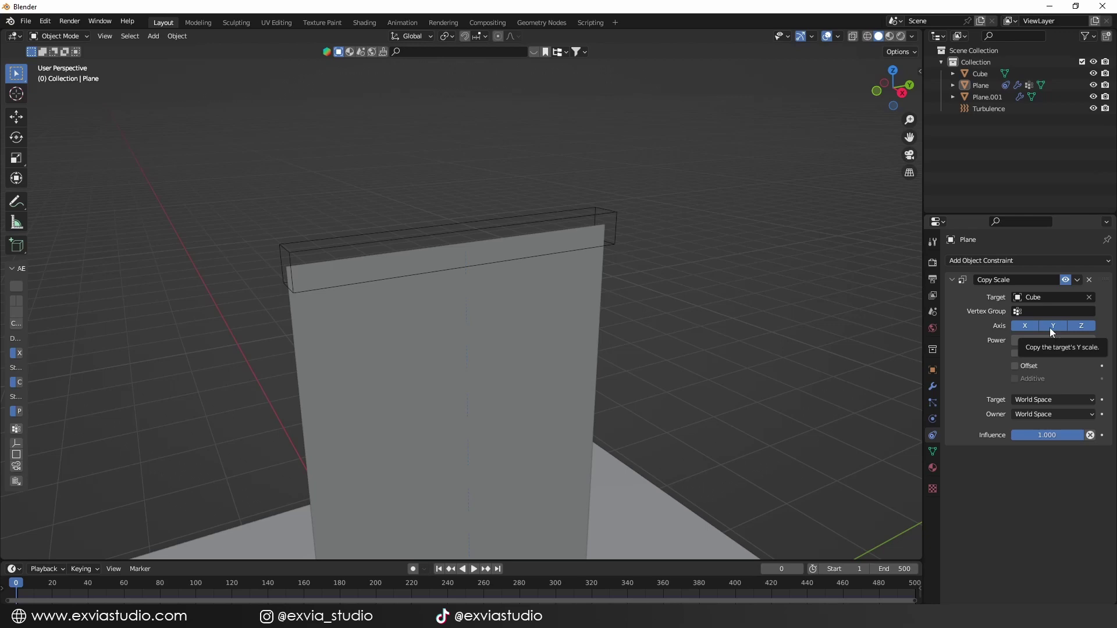
pyautogui.click(1025, 326)
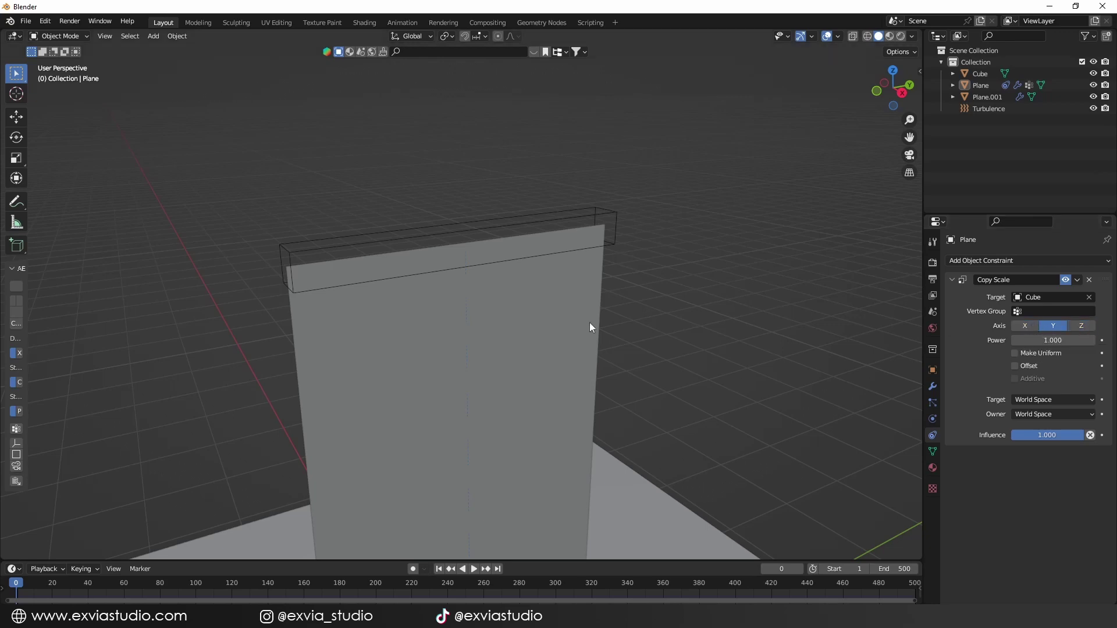
pyautogui.press('space')
# Shrink the Cube bar to 0.291 during playback to watch the curtain gather, then undo it.
pyautogui.click(614, 227)
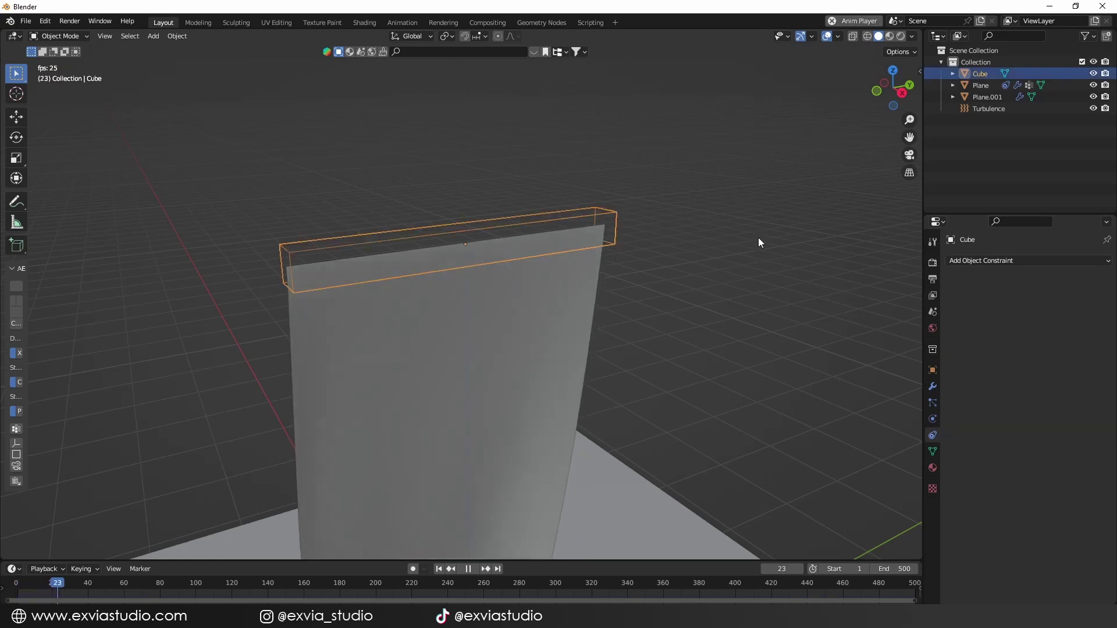
pyautogui.press('s')
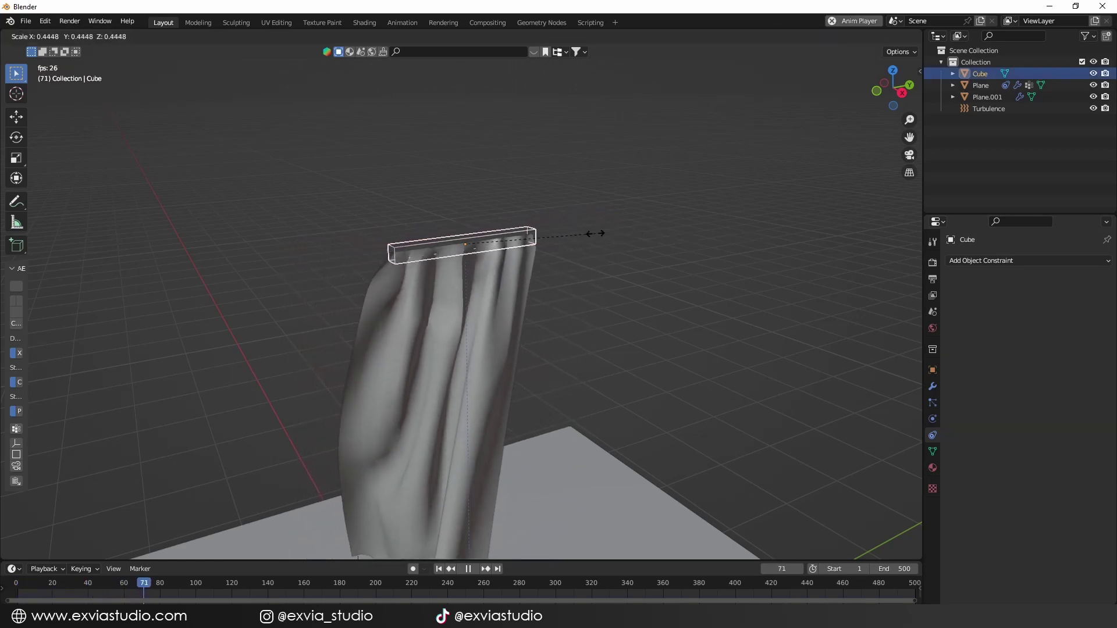
pyautogui.click(550, 232)
pyautogui.moveTo(609, 299); pyautogui.dragTo(979, 352, button='middle')
pyautogui.moveTo(1010, 391); pyautogui.dragTo(650, 411, button='middle')
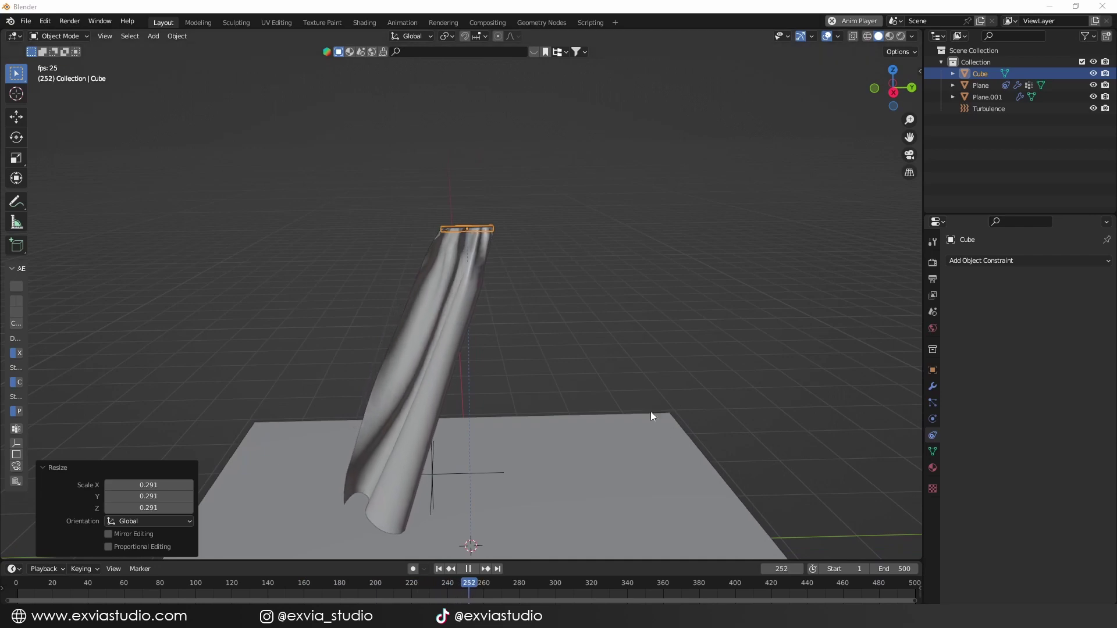
pyautogui.click(654, 373)
pyautogui.press('space')
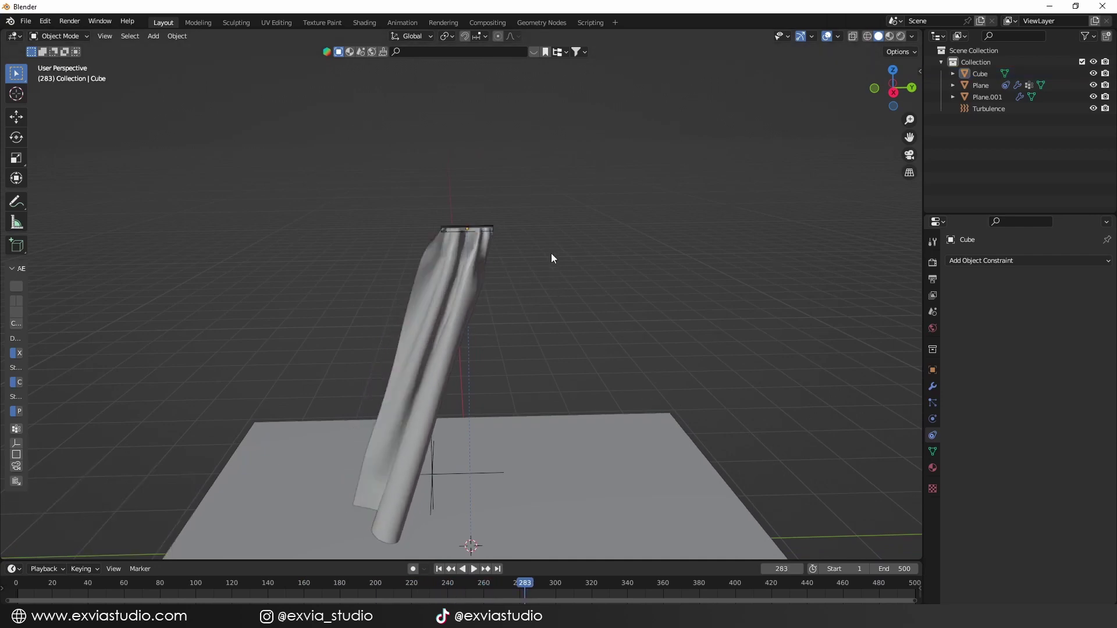
pyautogui.hotkey('ctrl', 'z')
pyautogui.hotkey('ctrl', 'z')
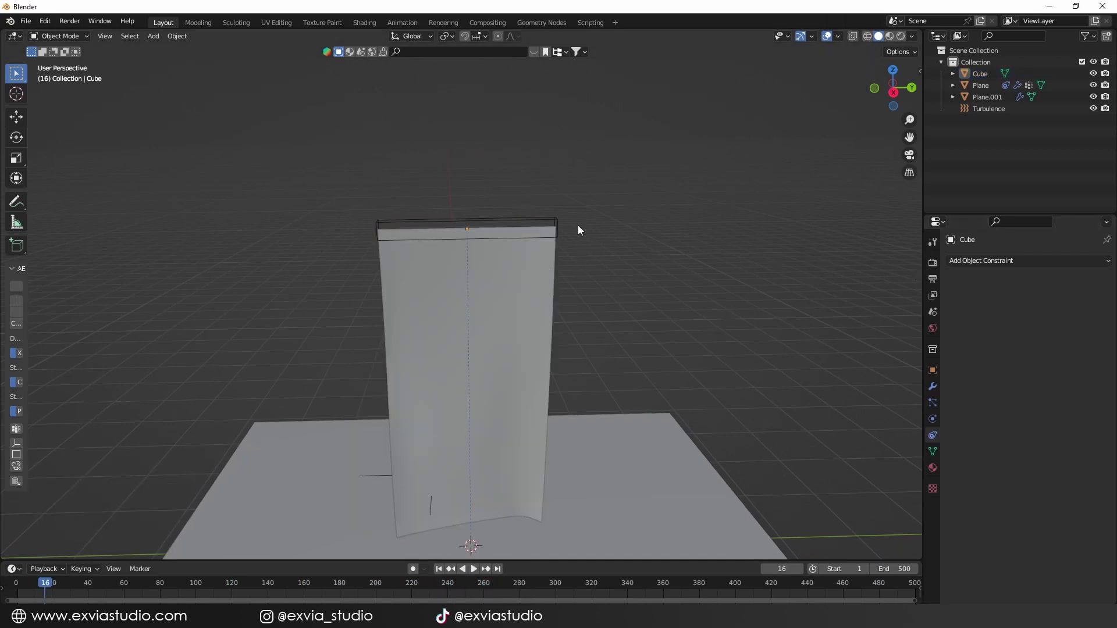
pyautogui.hotkey('ctrl', 'z')
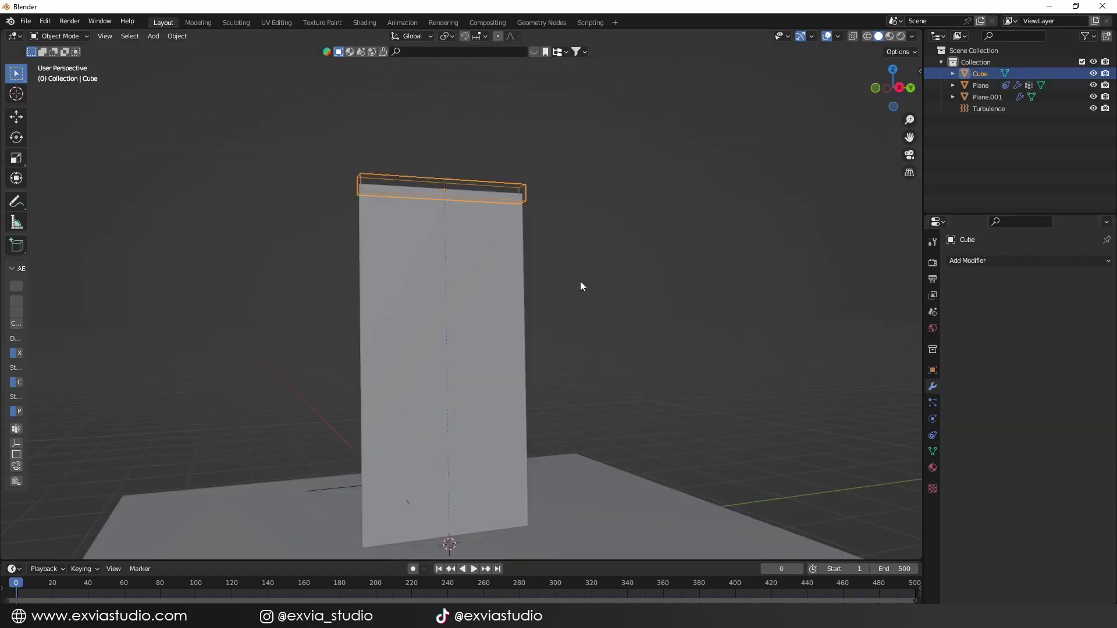
# Keyframe the cube's full scale at frame 0 and its 0.432 scale at frame 41.
pyautogui.press('i')
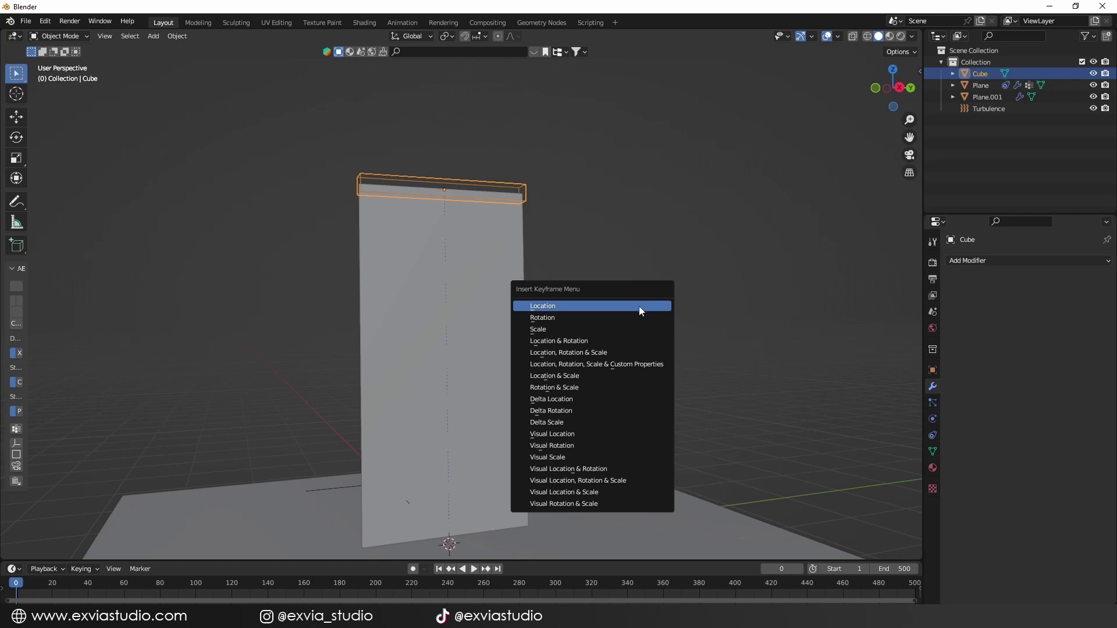
pyautogui.click(612, 330)
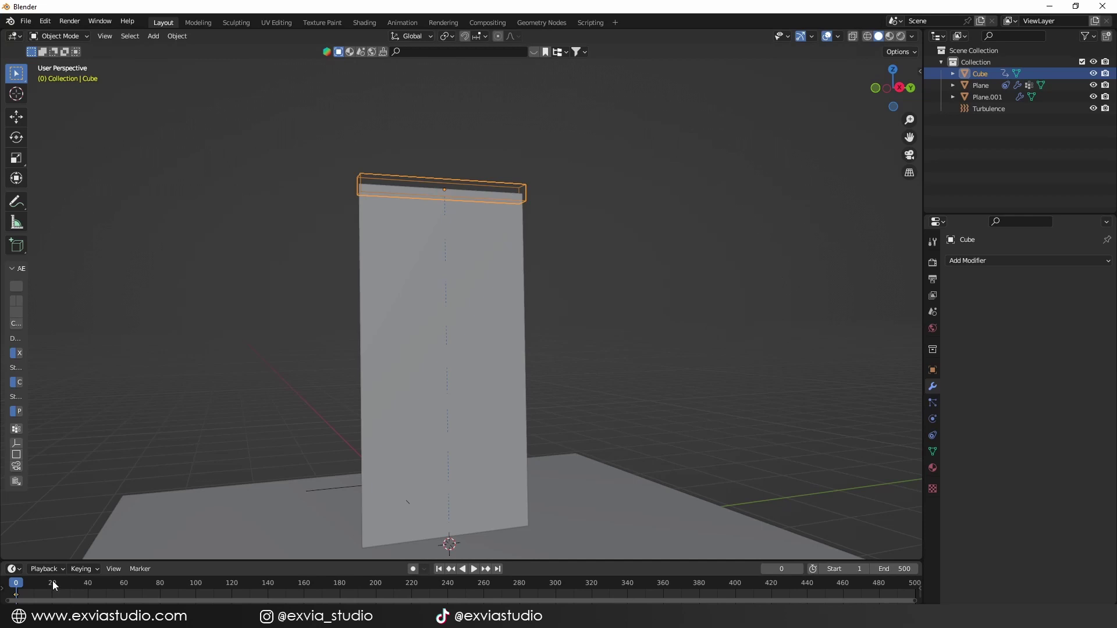
pyautogui.press('space')
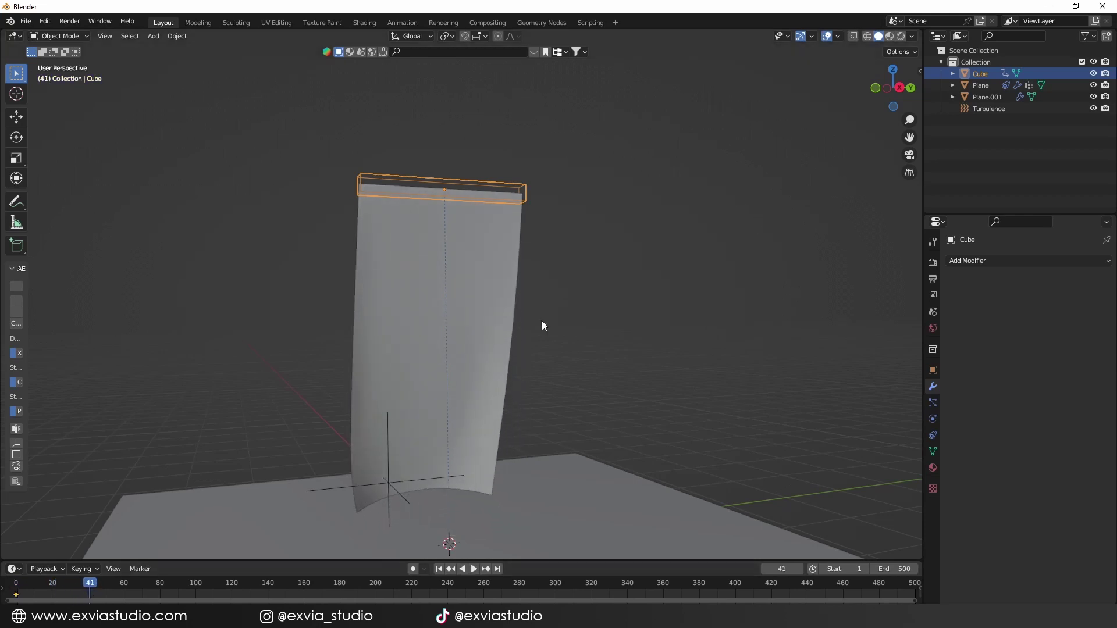
pyautogui.press('s')
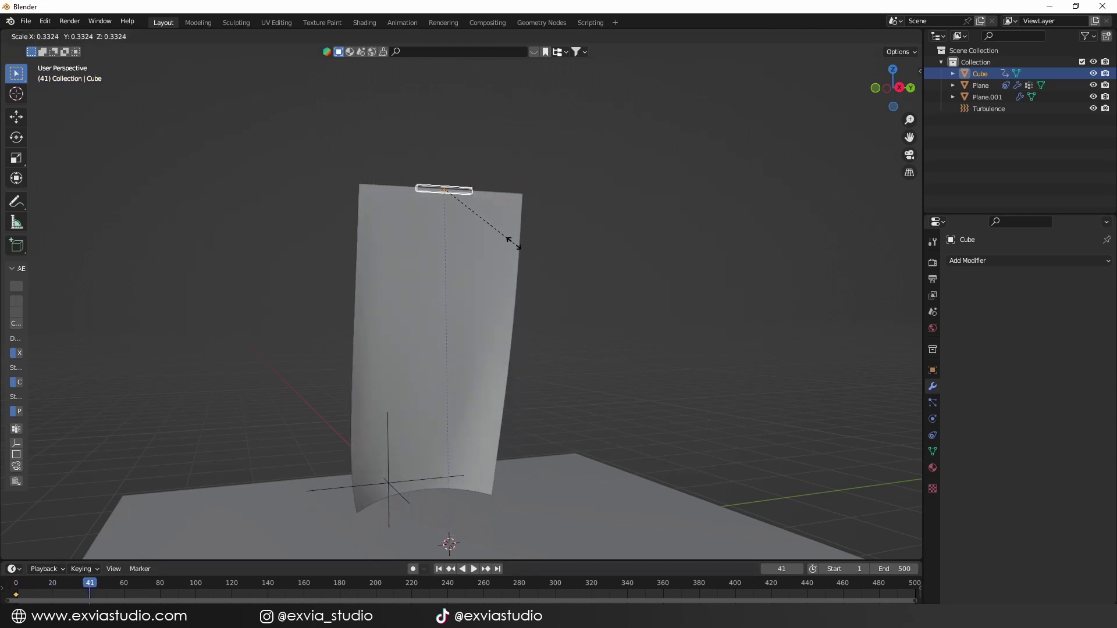
pyautogui.click(547, 252)
pyautogui.press('i')
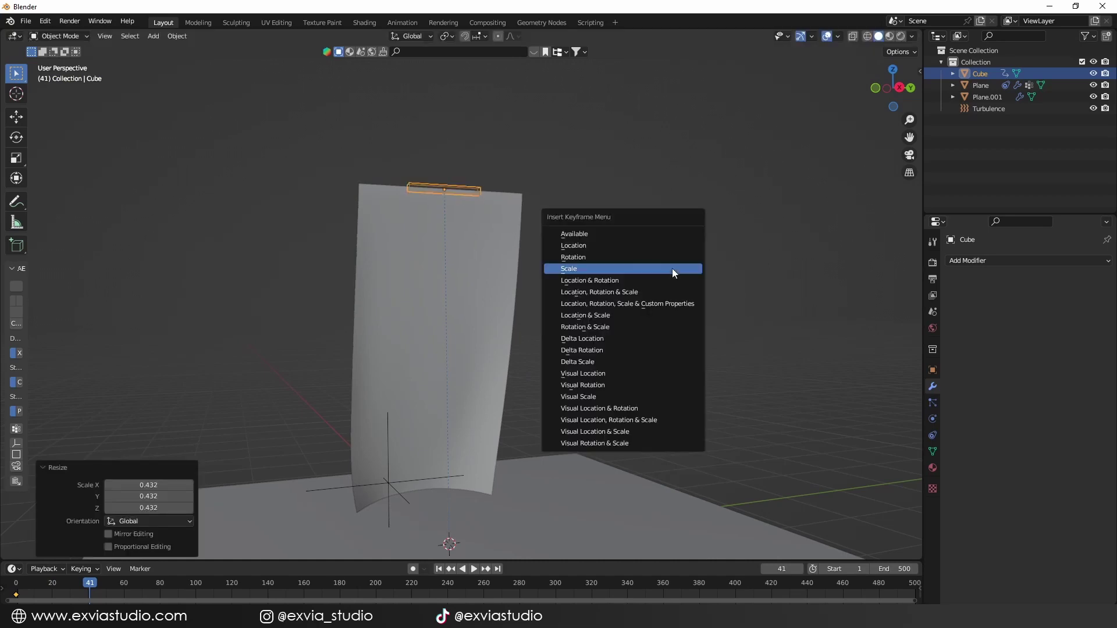
pyautogui.click(632, 269)
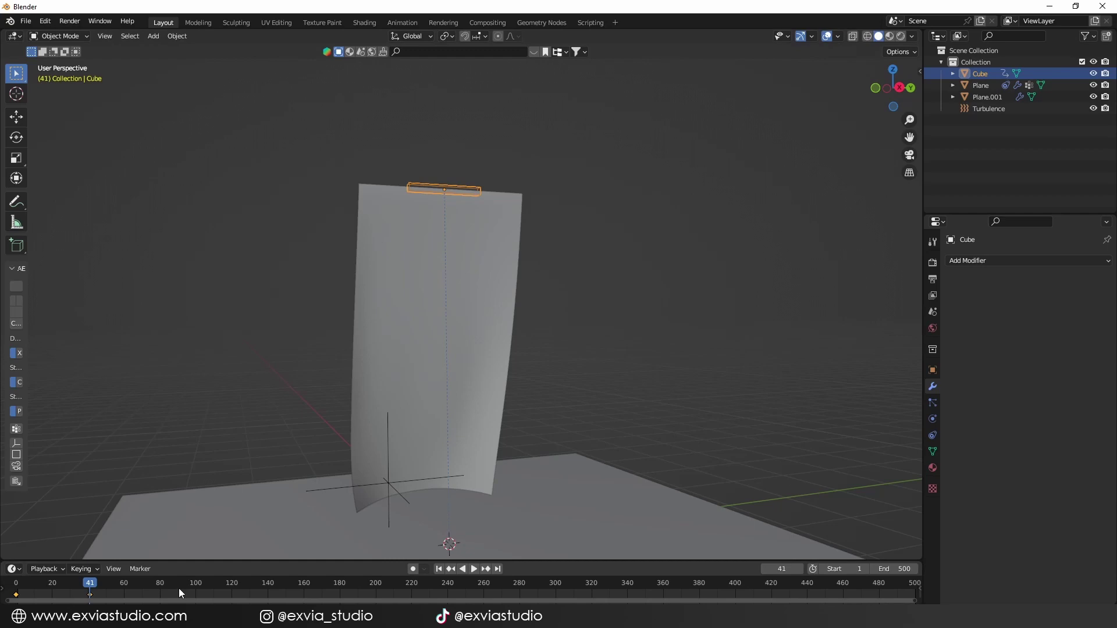
# Replay the animation from frame 0 and end with the curtain plane selected.
pyautogui.click(11, 585)
pyautogui.press('space')
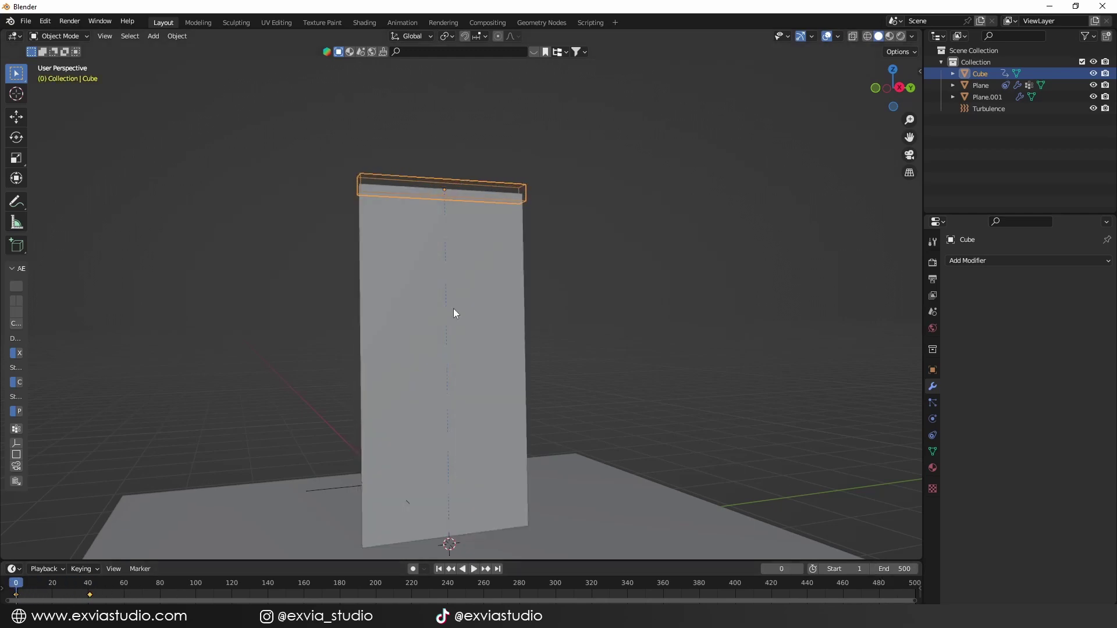
pyautogui.click(455, 314)
pyautogui.click(514, 194)
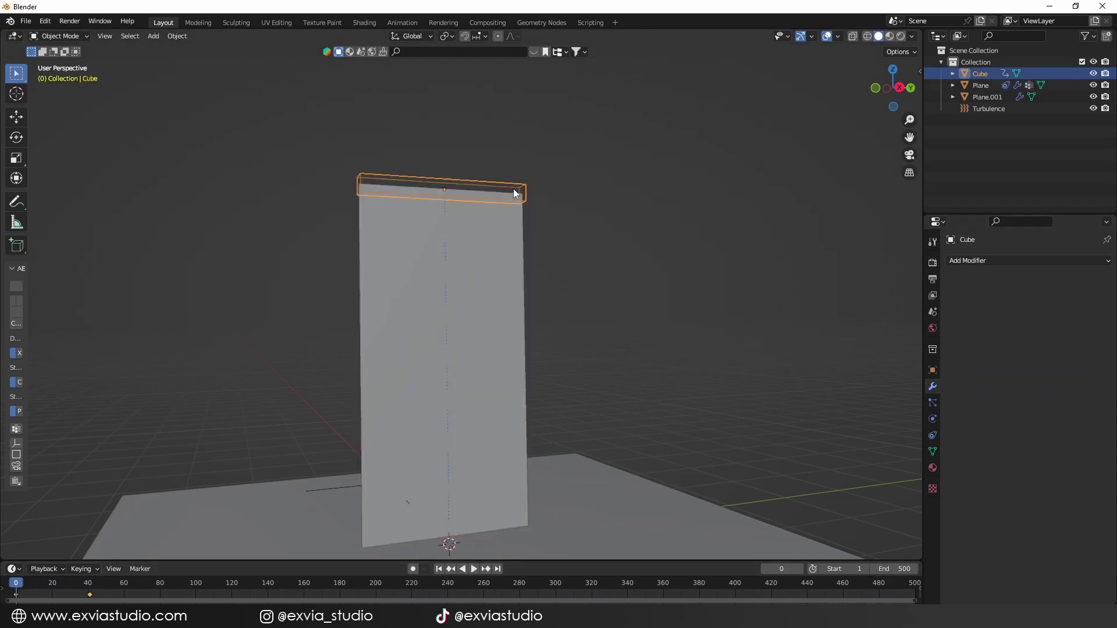
pyautogui.click(482, 255)
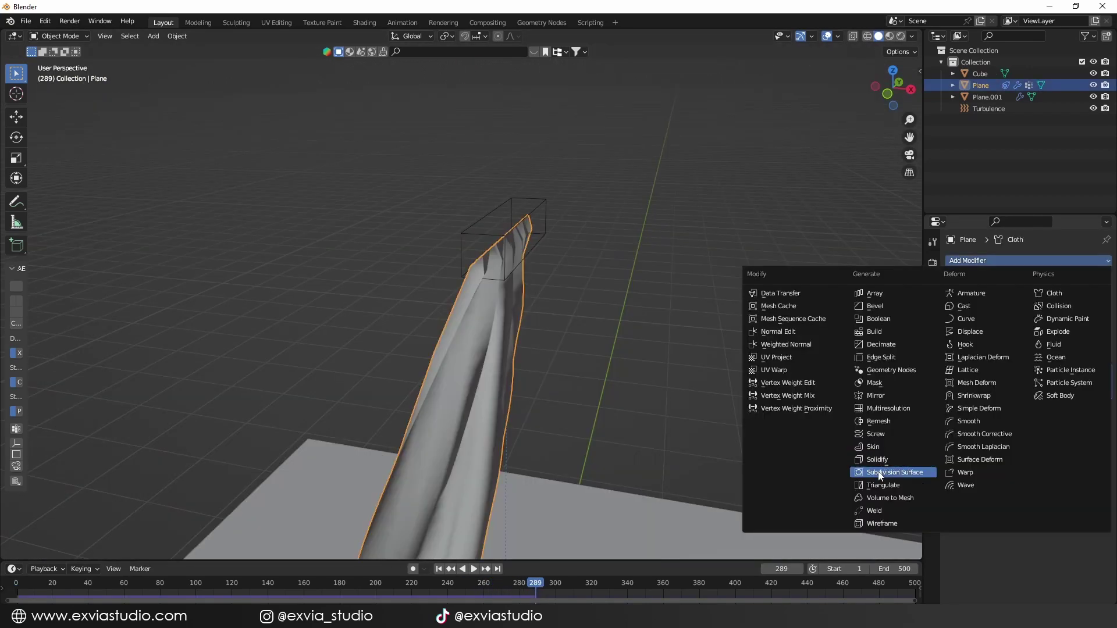
# Add a Catmull-Clark Subdivision Surface modifier after Cloth and rewind to frame 0.
pyautogui.click(880, 473)
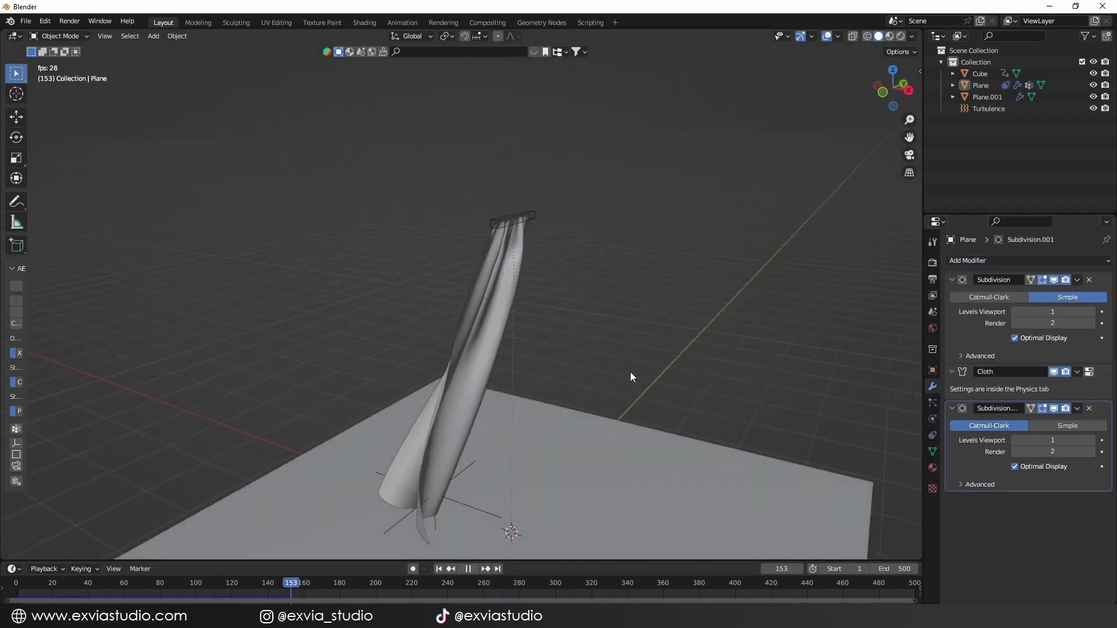
pyautogui.moveTo(630, 372); pyautogui.dragTo(769, 369, button='middle')
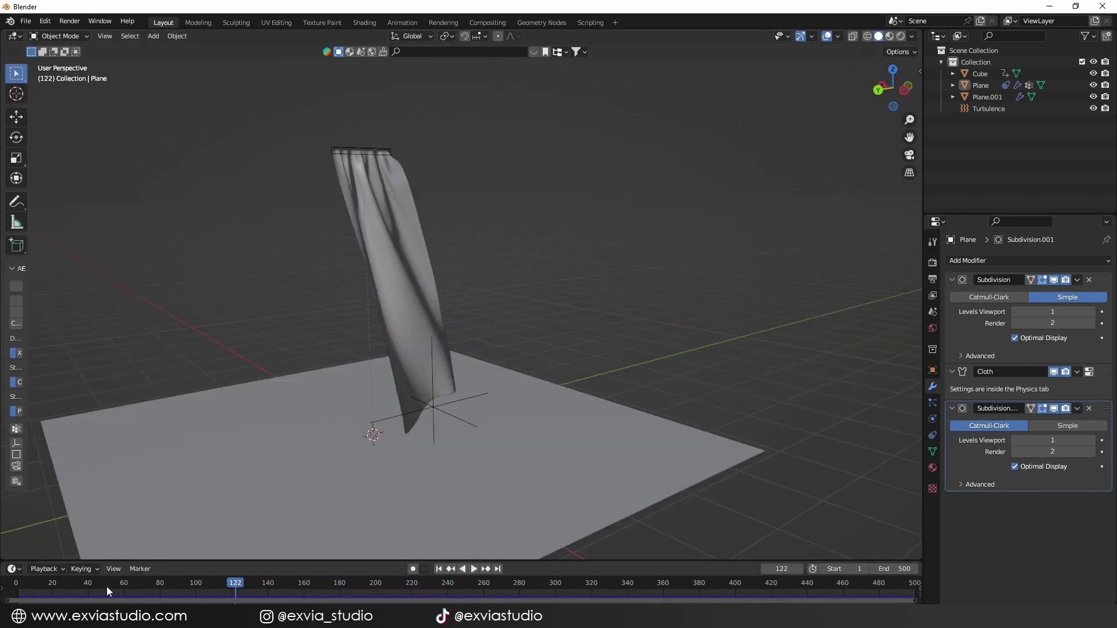
pyautogui.moveTo(106, 587); pyautogui.dragTo(16, 584)
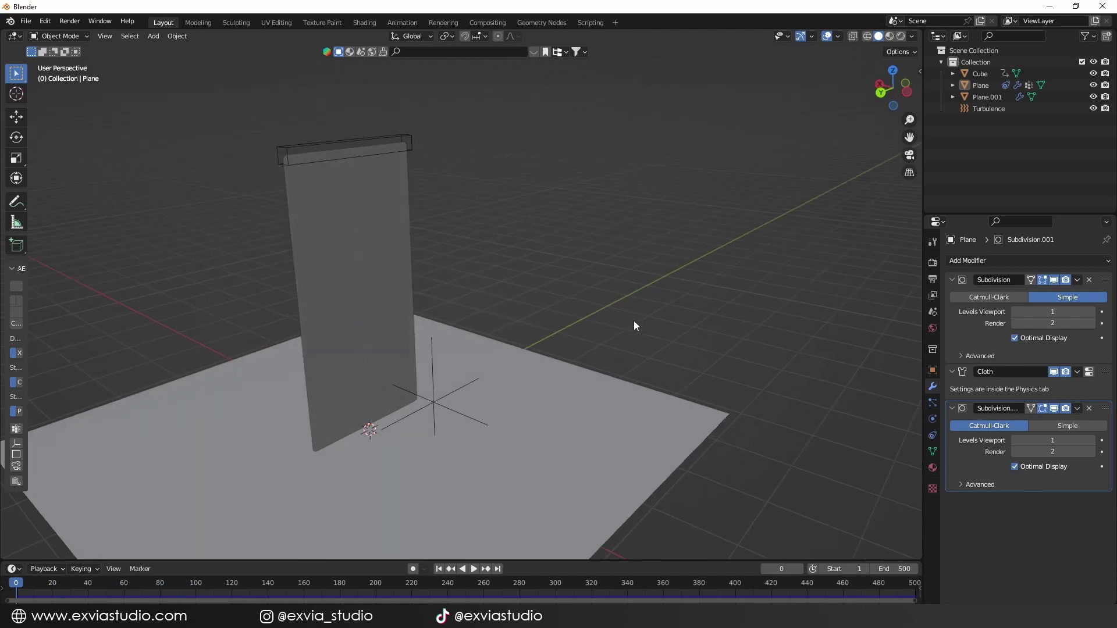
# Clean up the whole curtain mesh by merging vertices by distance, then replay the simulation.
pyautogui.press('Tab')
pyautogui.moveTo(634, 324); pyautogui.dragTo(675, 351, button='middle')
pyautogui.press('2')
pyautogui.press('a')
pyautogui.hotkey('shift', 'd')
pyautogui.press('y')
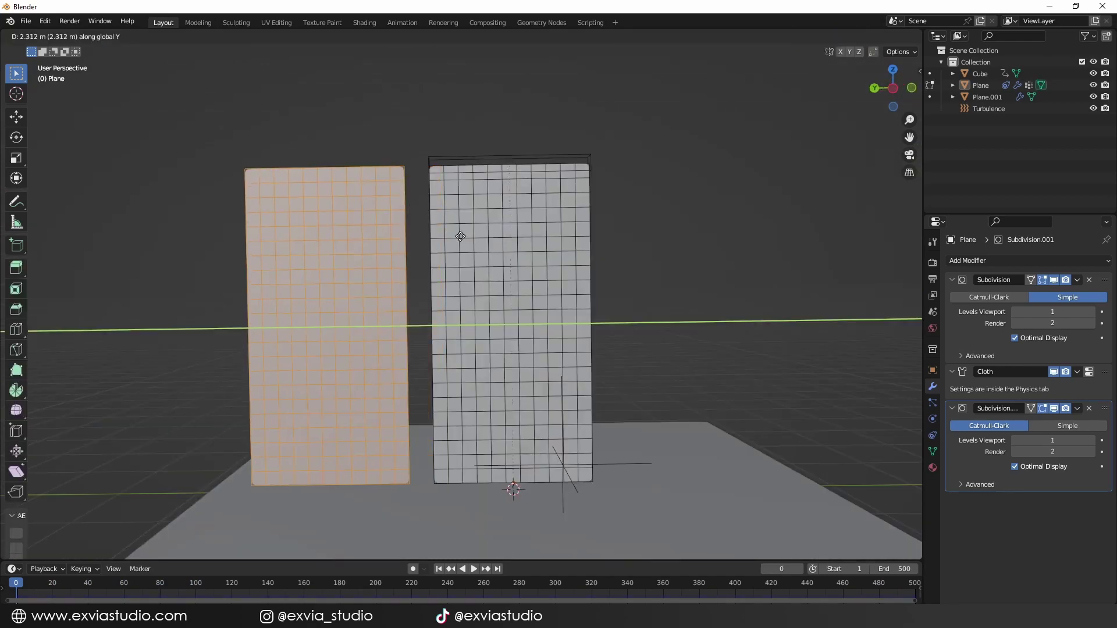
pyautogui.click(503, 270)
pyautogui.press('p')
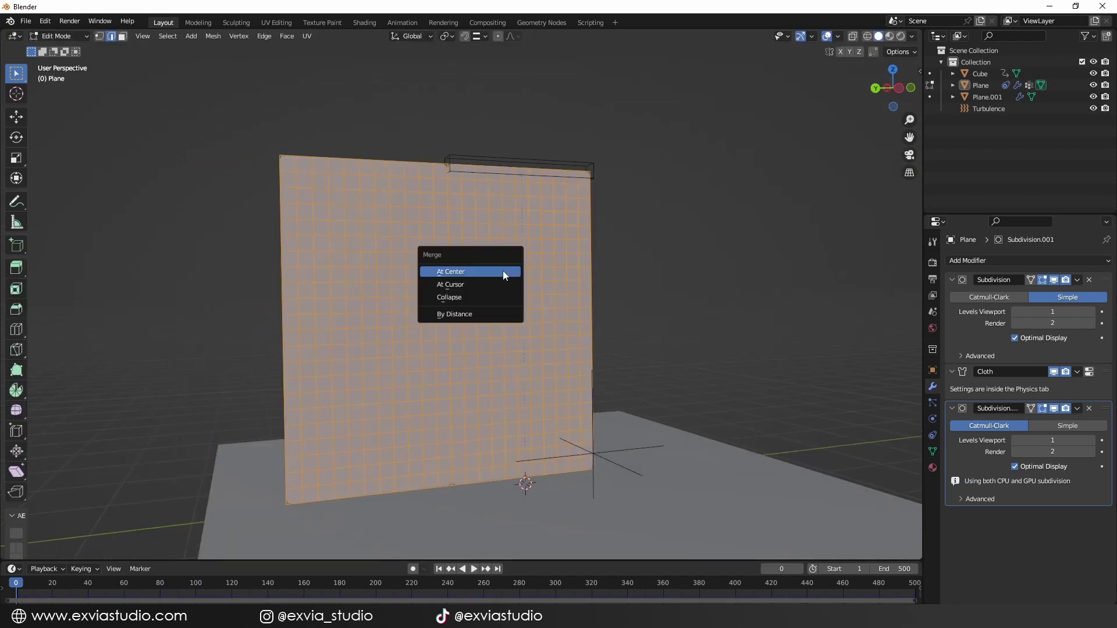
pyautogui.click(485, 314)
pyautogui.press('Tab')
pyautogui.press('space')
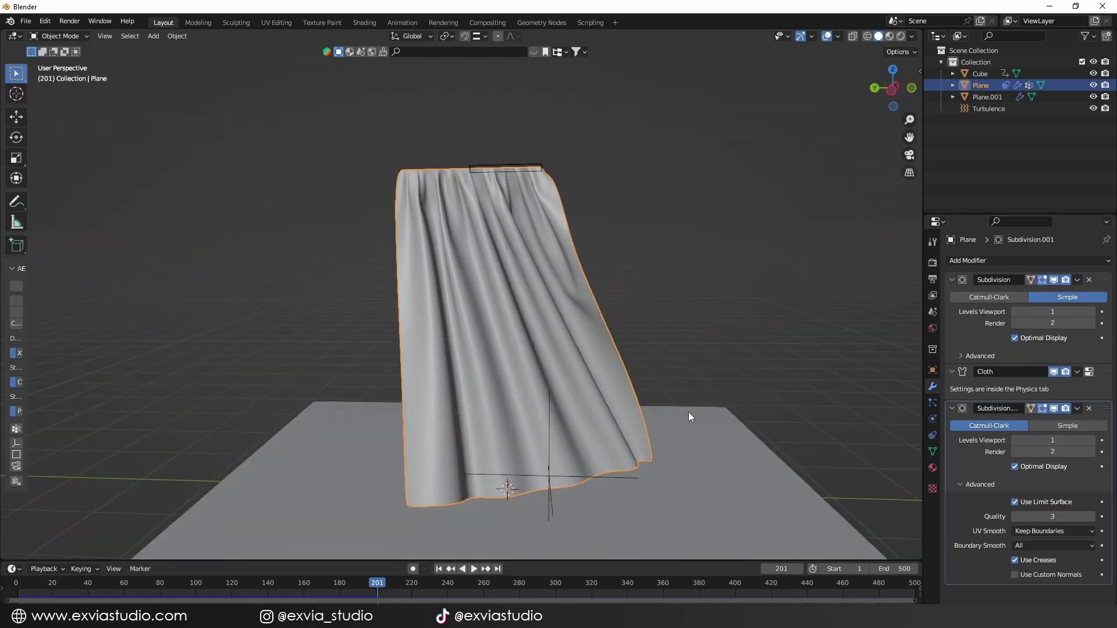
pyautogui.moveTo(689, 412); pyautogui.dragTo(617, 388, button='middle')
pyautogui.press('KP_1')
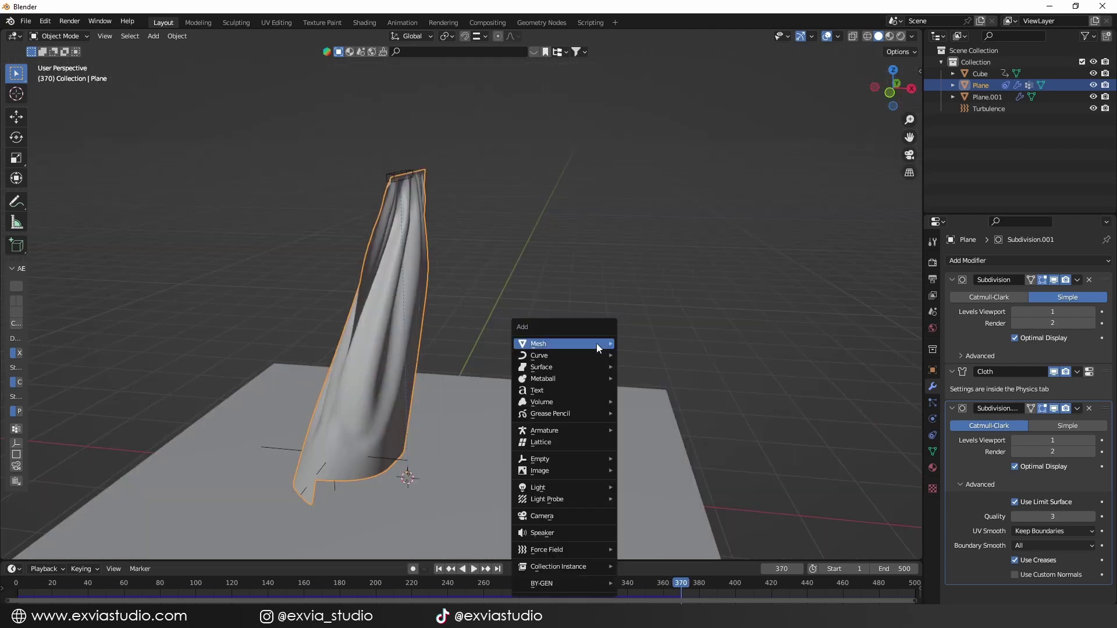
# Add an upright wall plane raised beside the curtain and give it a Collision modifier.
pyautogui.moveTo(596, 344)
pyautogui.click(646, 344)
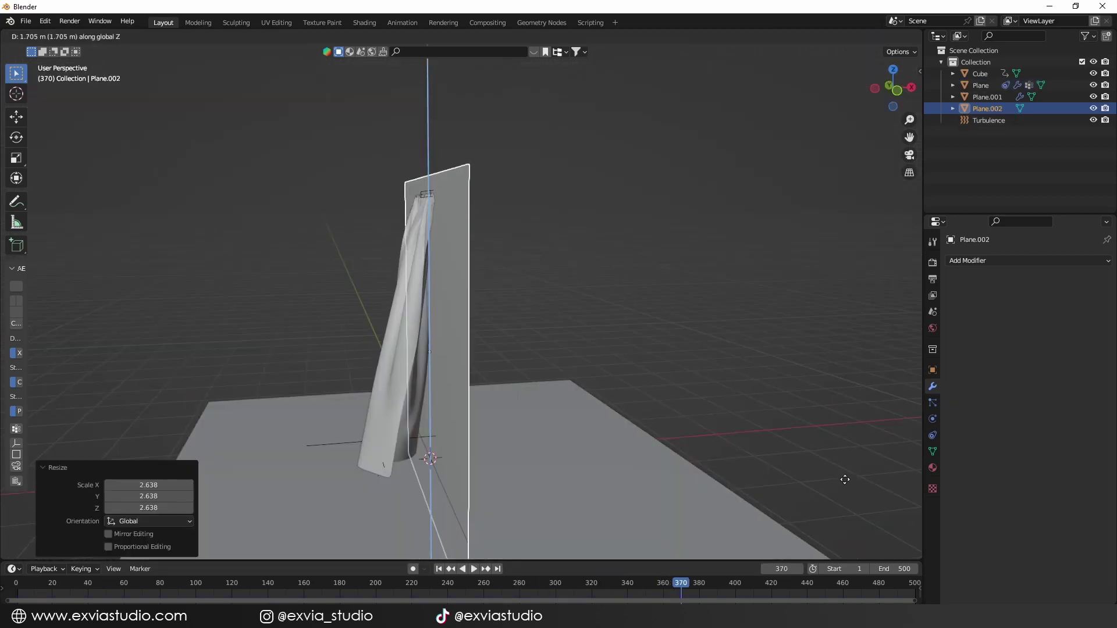
pyautogui.press('r')
pyautogui.press('Escape')
pyautogui.moveTo(629, 445); pyautogui.dragTo(638, 449, button='middle')
pyautogui.press('g')
pyautogui.press('x')
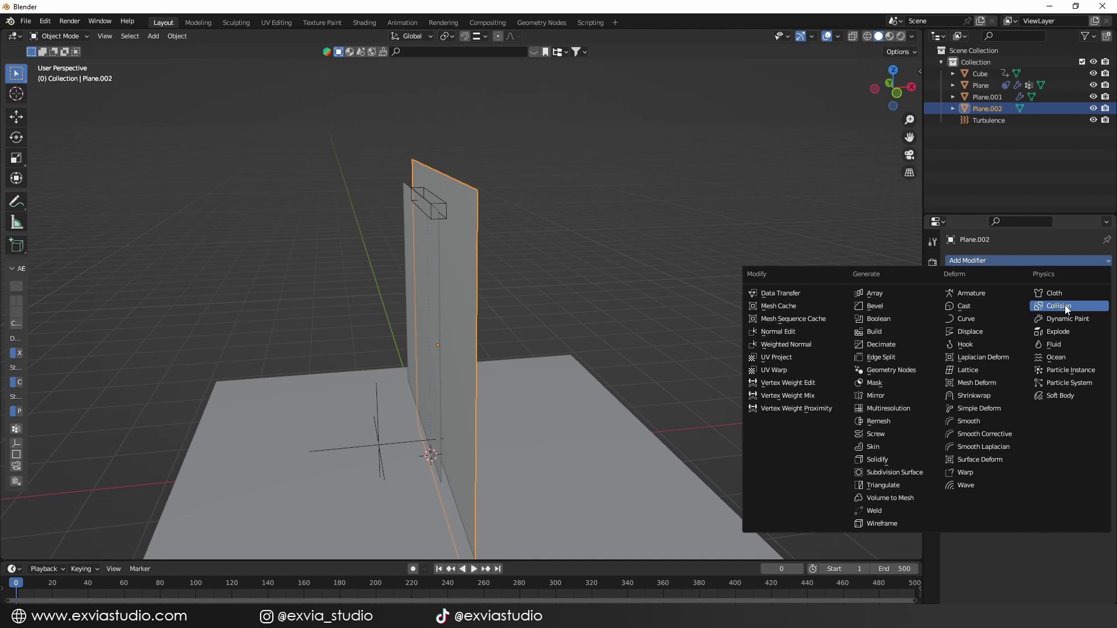
pyautogui.click(1065, 312)
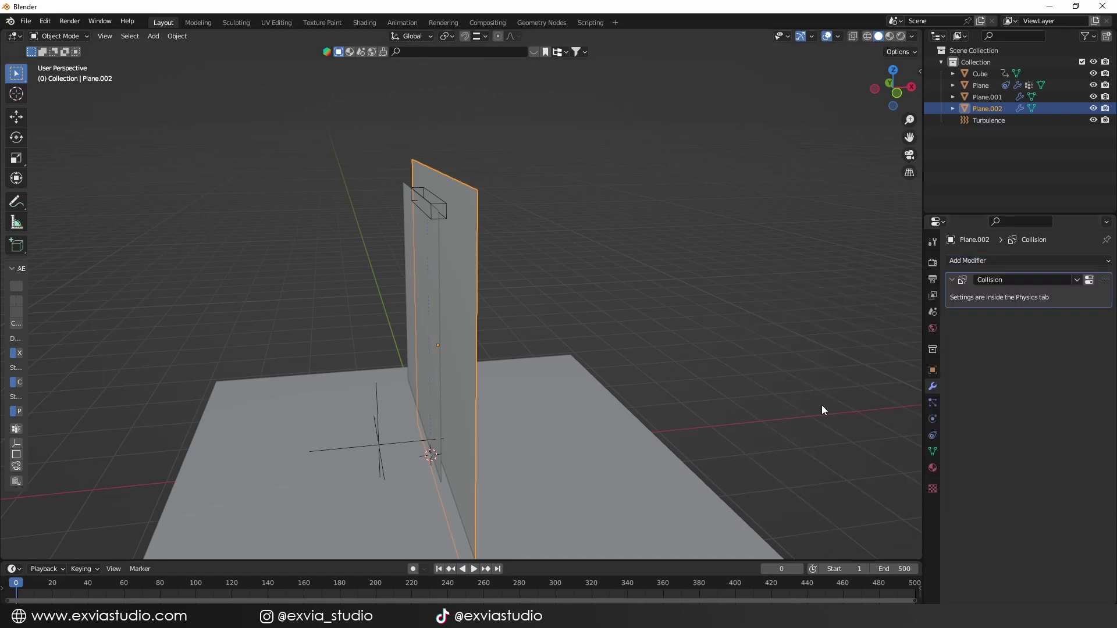
# Rotate the wall 180° about Z and replay the cloth draping against it.
pyautogui.click(648, 347)
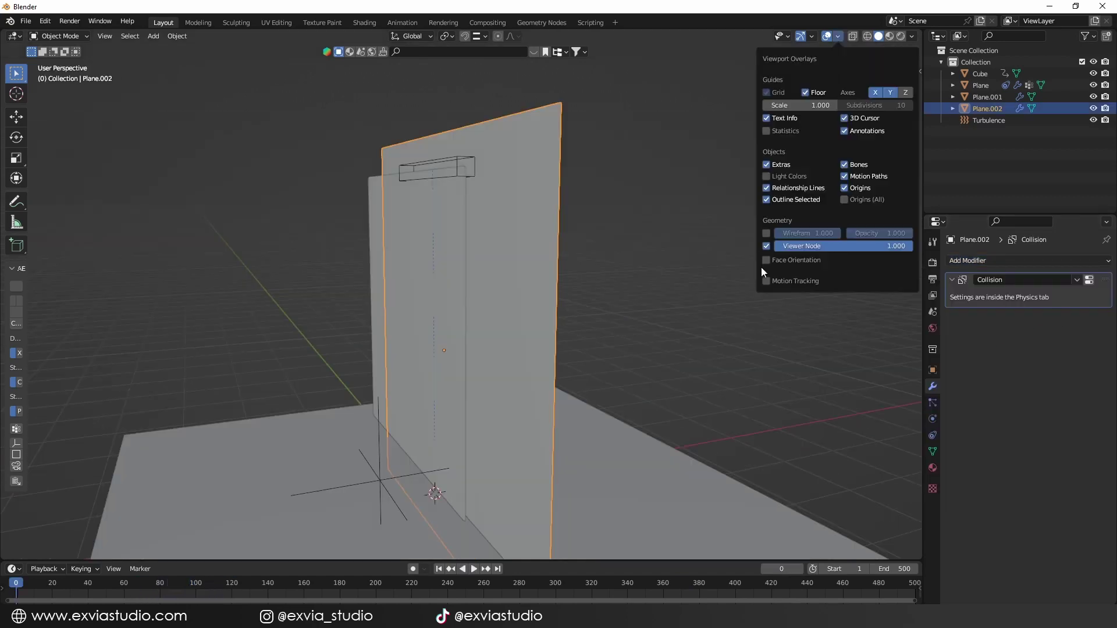
pyautogui.click(766, 260)
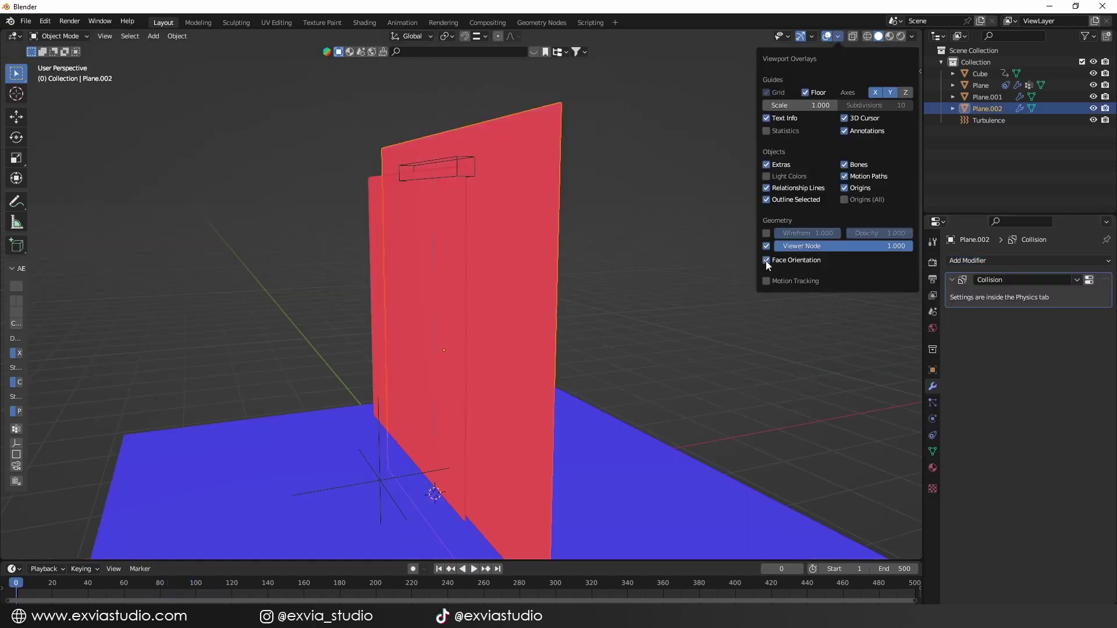
pyautogui.click(765, 260)
pyautogui.moveTo(539, 250); pyautogui.dragTo(659, 259, button='middle')
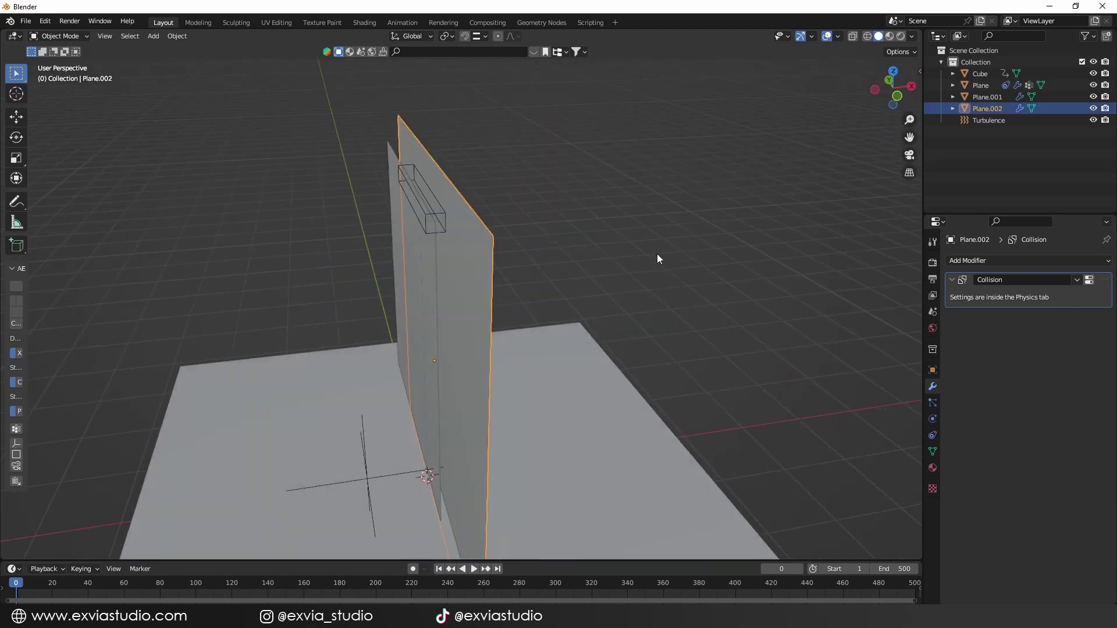
pyautogui.press('r')
pyautogui.press('z')
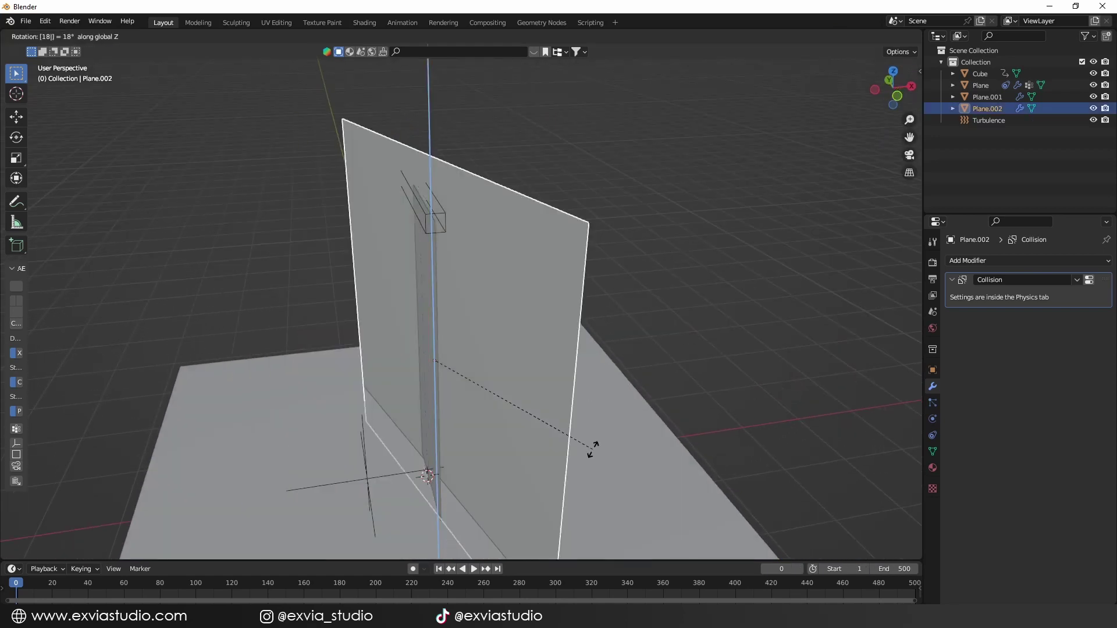
pyautogui.write('180')
pyautogui.press('Return')
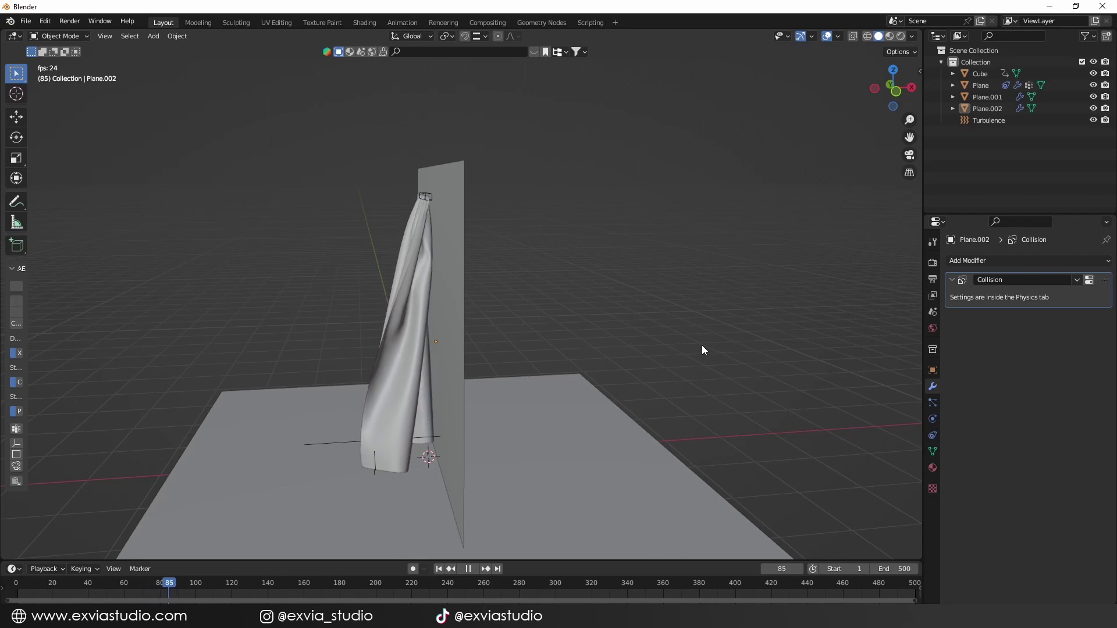
pyautogui.moveTo(688, 336); pyautogui.dragTo(672, 326, button='middle')
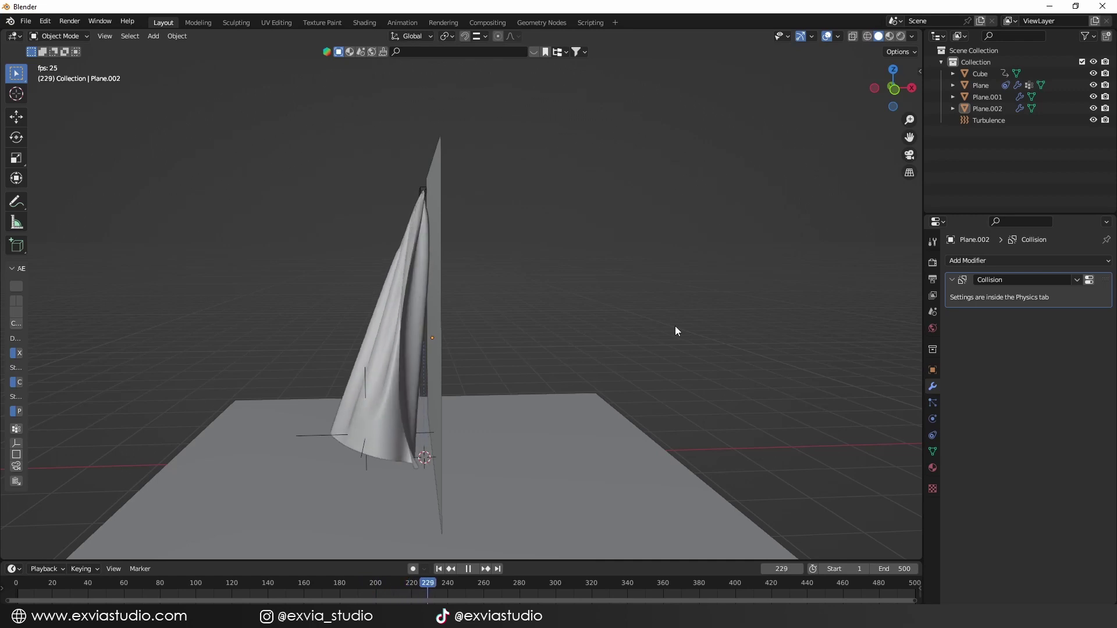
pyautogui.press('space')
# Bake the curtain's cloth simulation, caching all 500 frames, and view it from the front.
pyautogui.click(981, 85)
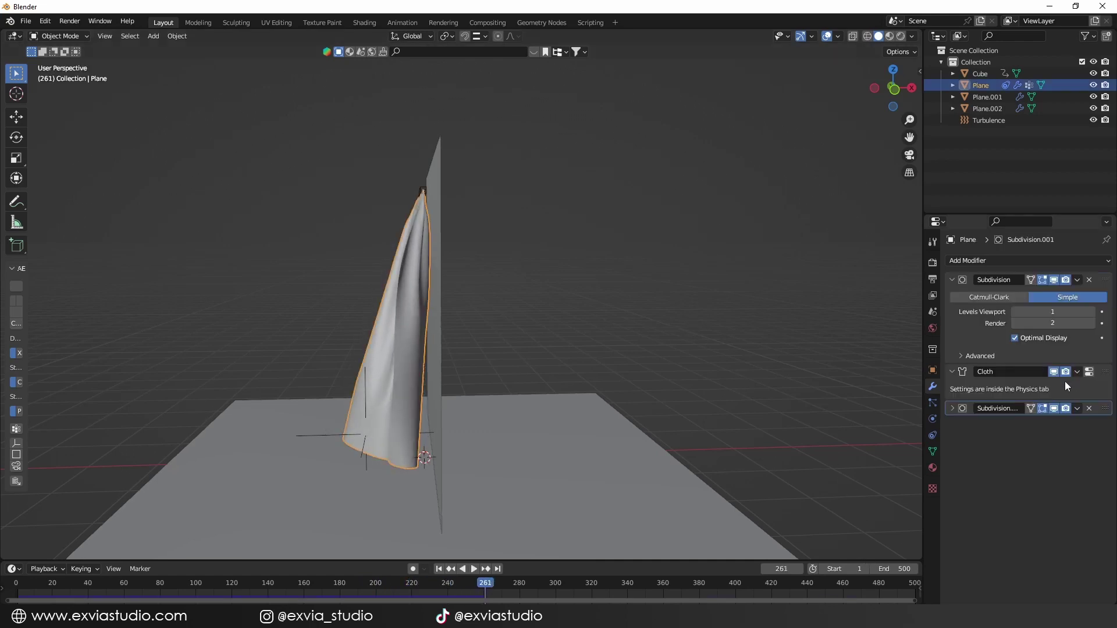
pyautogui.click(1090, 374)
pyautogui.scroll(-15, 1011, 520)
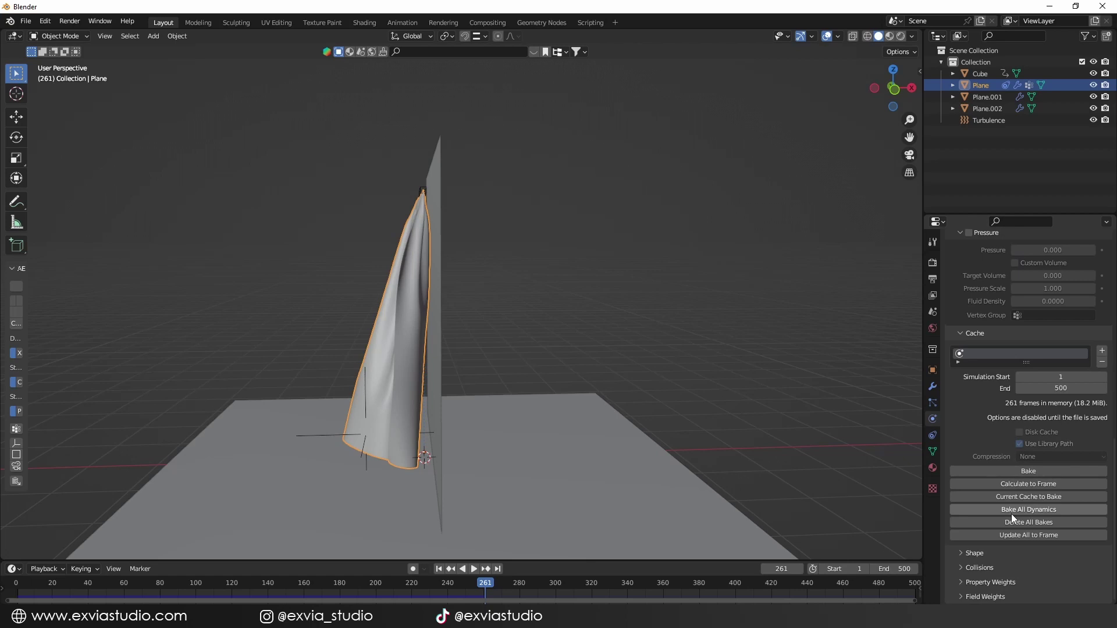
pyautogui.click(1036, 470)
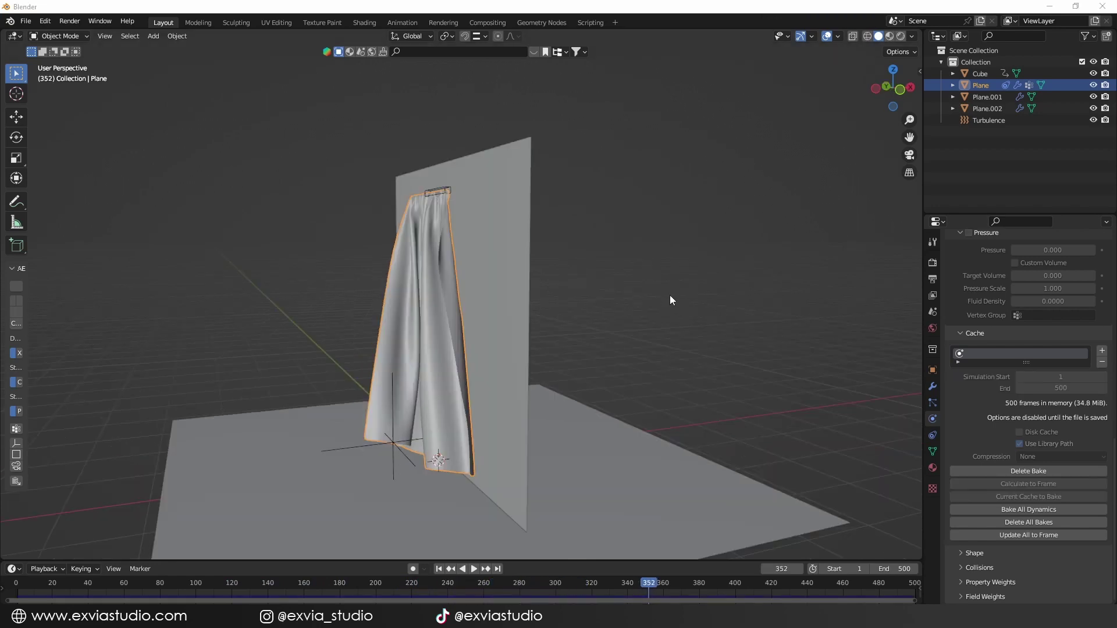
pyautogui.moveTo(669, 295)
pyautogui.mouseDown(button='middle')
pyautogui.moveTo(654, 302)
pyautogui.moveTo(684, 309)
pyautogui.mouseUp(button='middle')
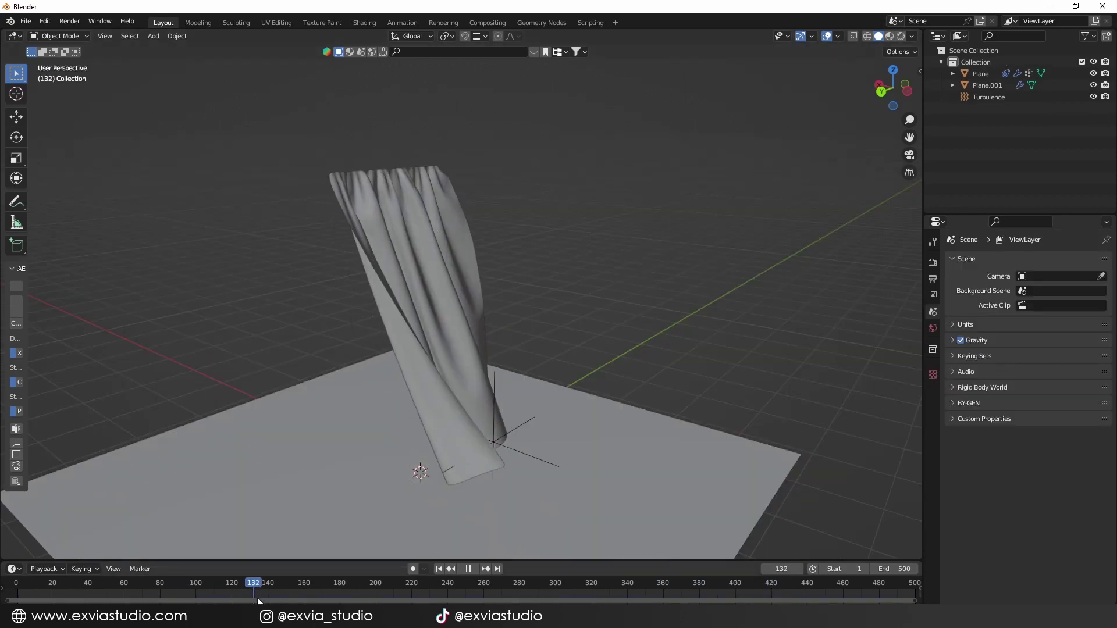
# Delete the floor plane, review the cloth playback, and select the Curtain object.
pyautogui.click(660, 459)
pyautogui.press('Delete')
pyautogui.moveTo(682, 418); pyautogui.dragTo(598, 393, button='middle')
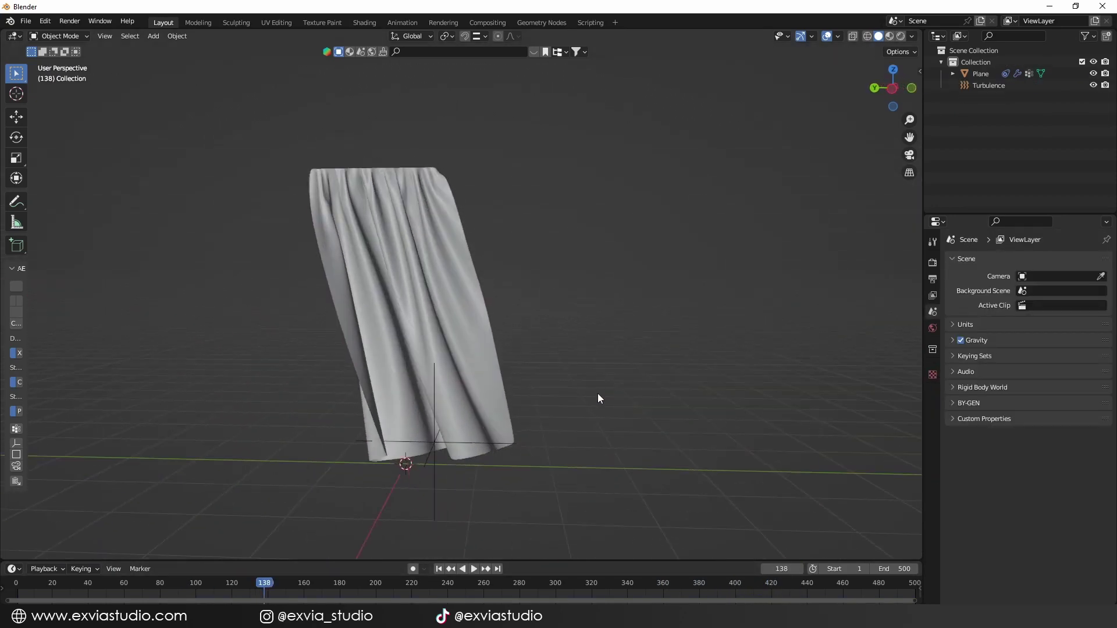
pyautogui.press('space')
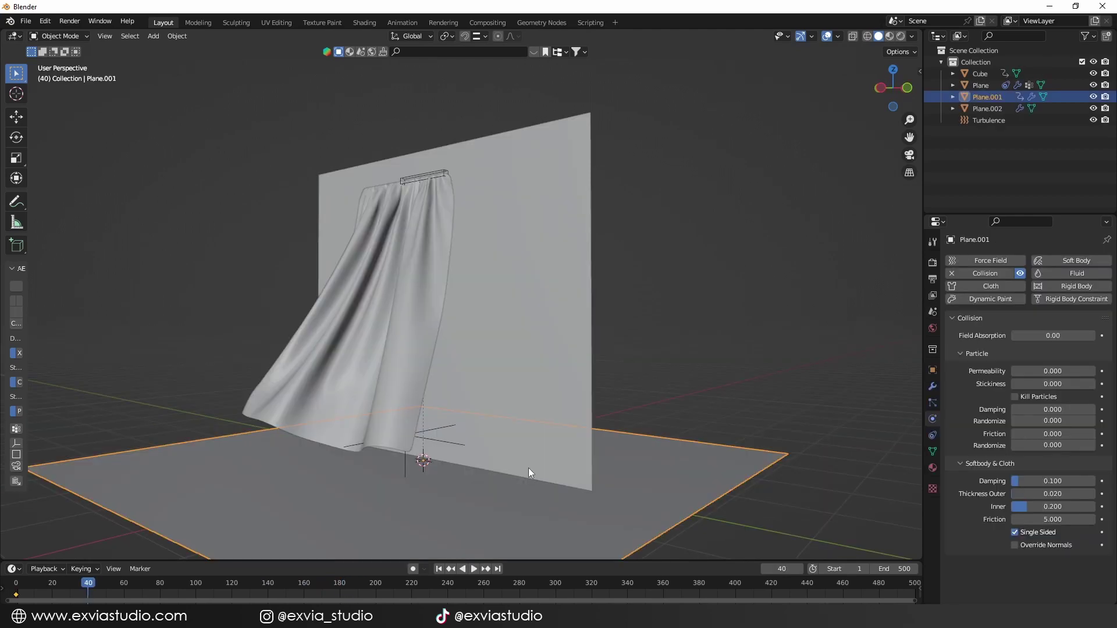
pyautogui.press('g')
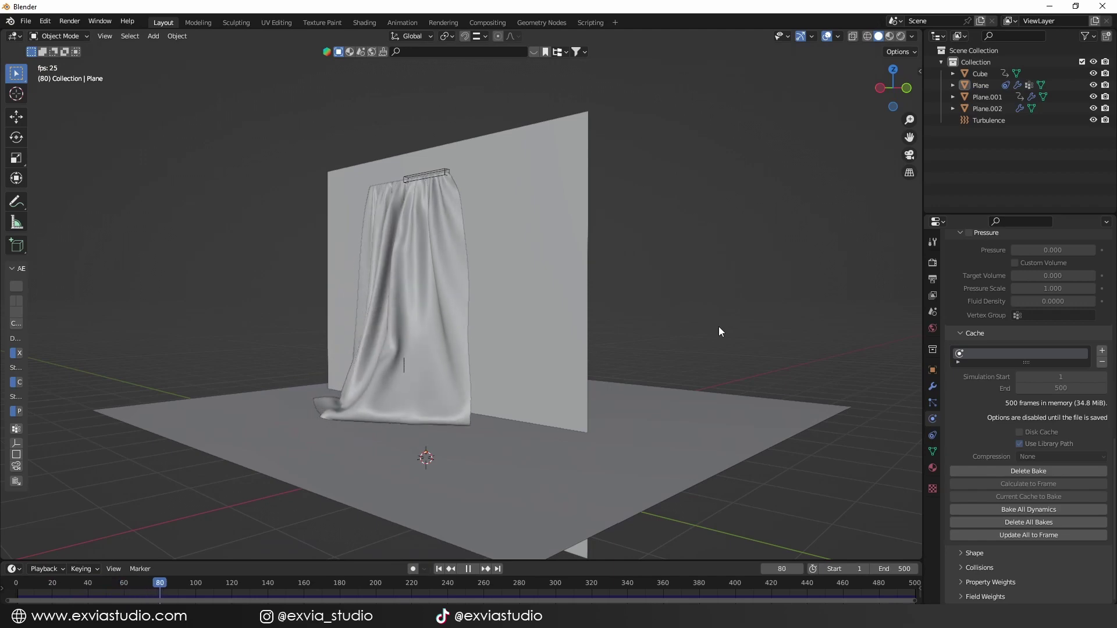
pyautogui.moveTo(718, 326); pyautogui.dragTo(553, 371, button='middle')
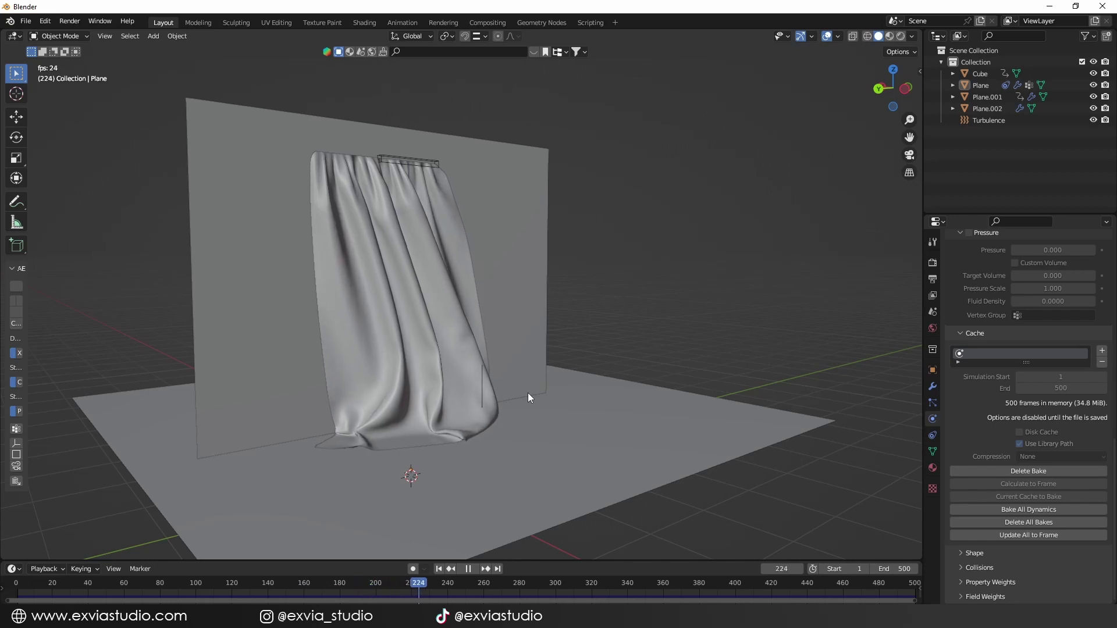
pyautogui.press('space')
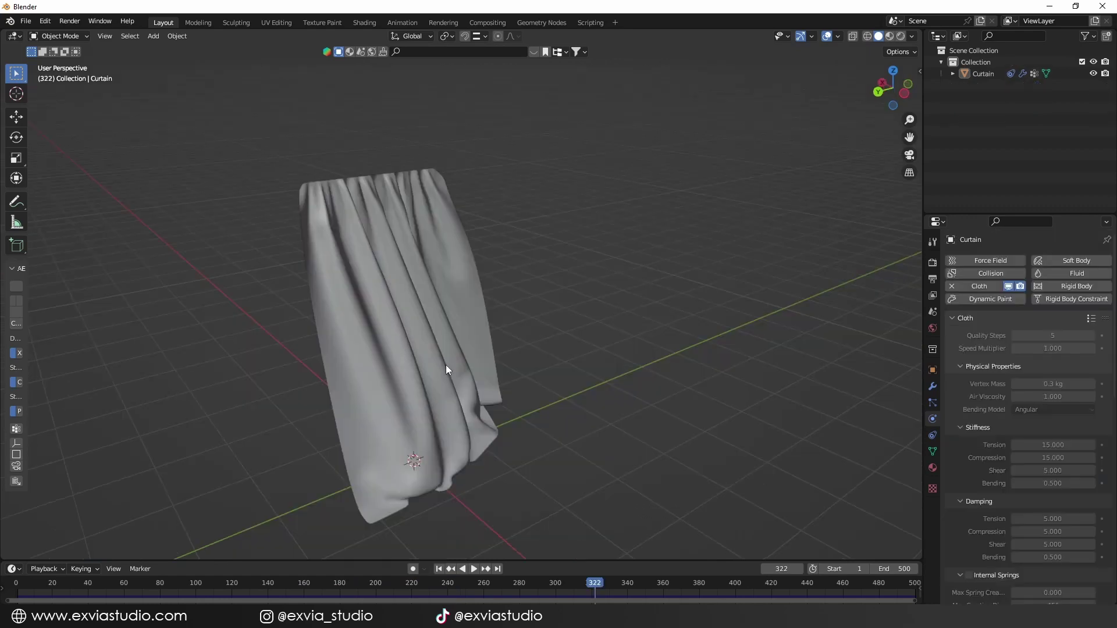
pyautogui.click(319, 209)
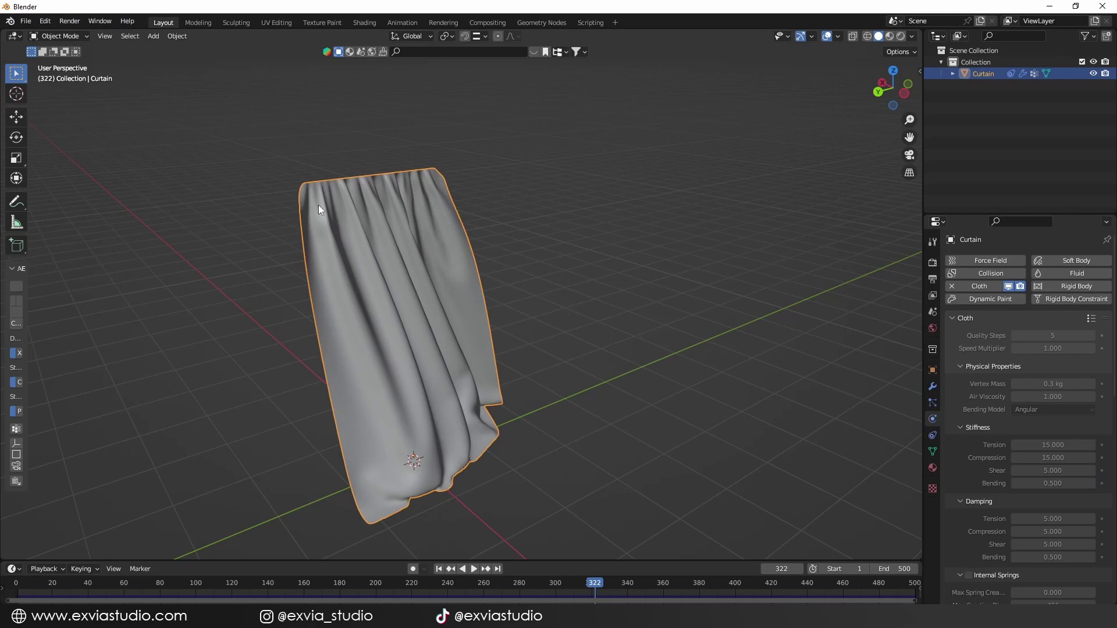
# Export the selected curtain as the Alembic file Curtain.abc into the Cortinas folder.
pyautogui.click(30, 26)
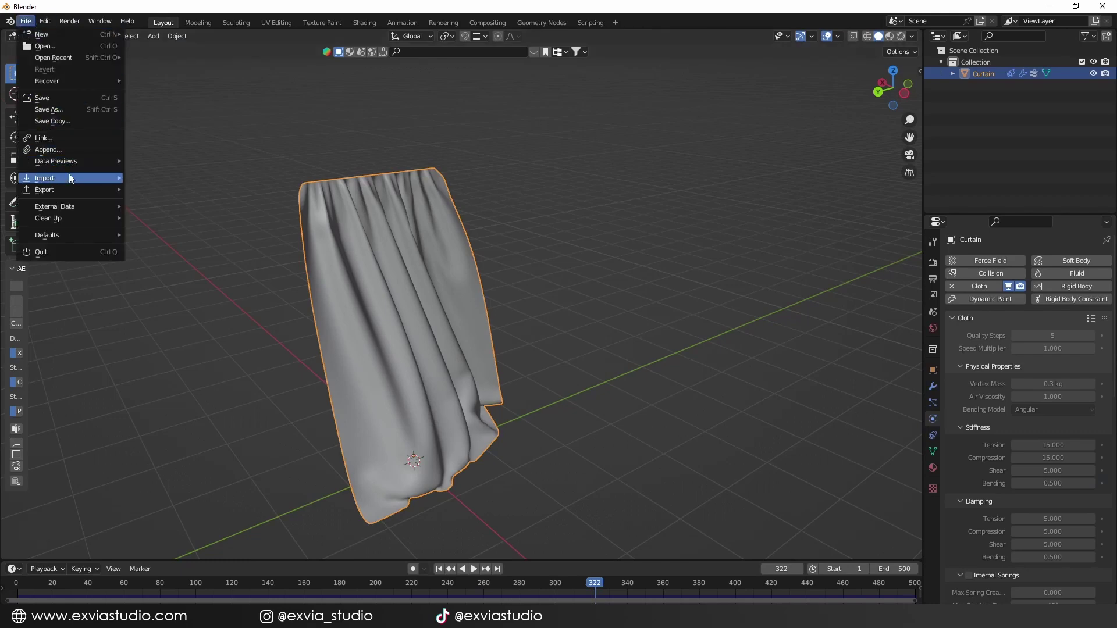
pyautogui.moveTo(69, 191)
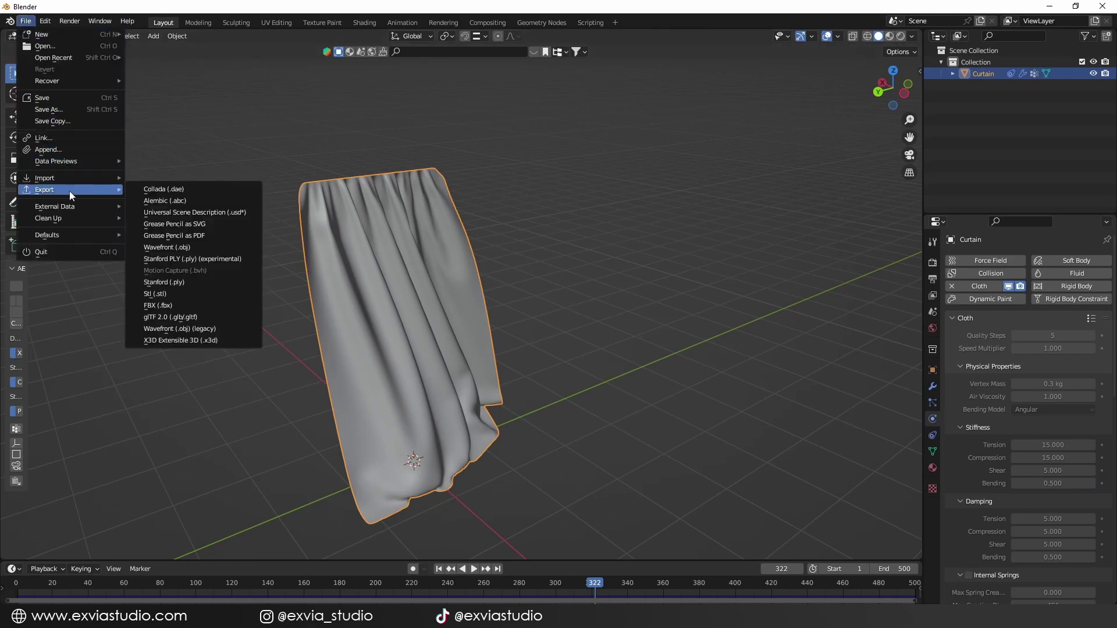
pyautogui.click(201, 200)
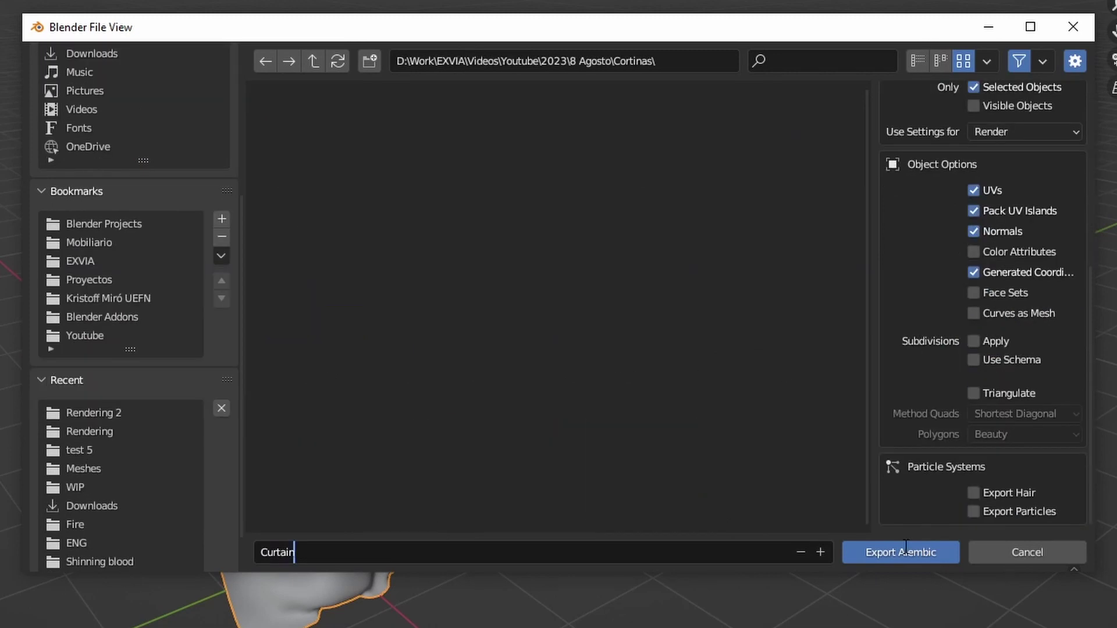
pyautogui.press('Return')
pyautogui.scroll(10, 969, 340)
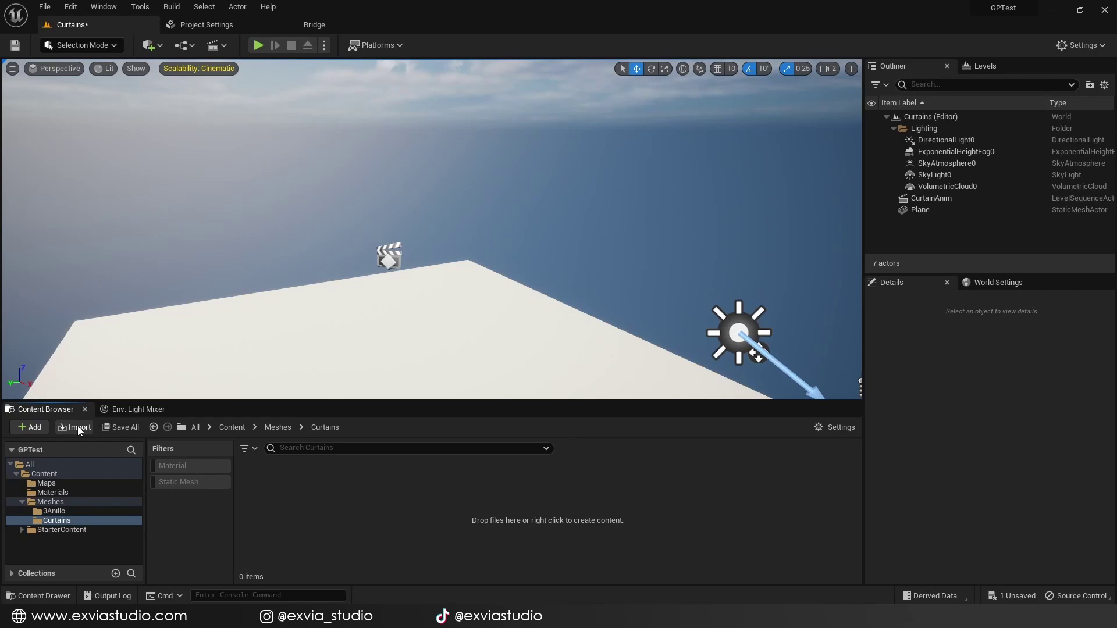
# Import Curtain.abc as a Geometry Cache with conversion scale 100 on X, Y and Z.
pyautogui.click(78, 428)
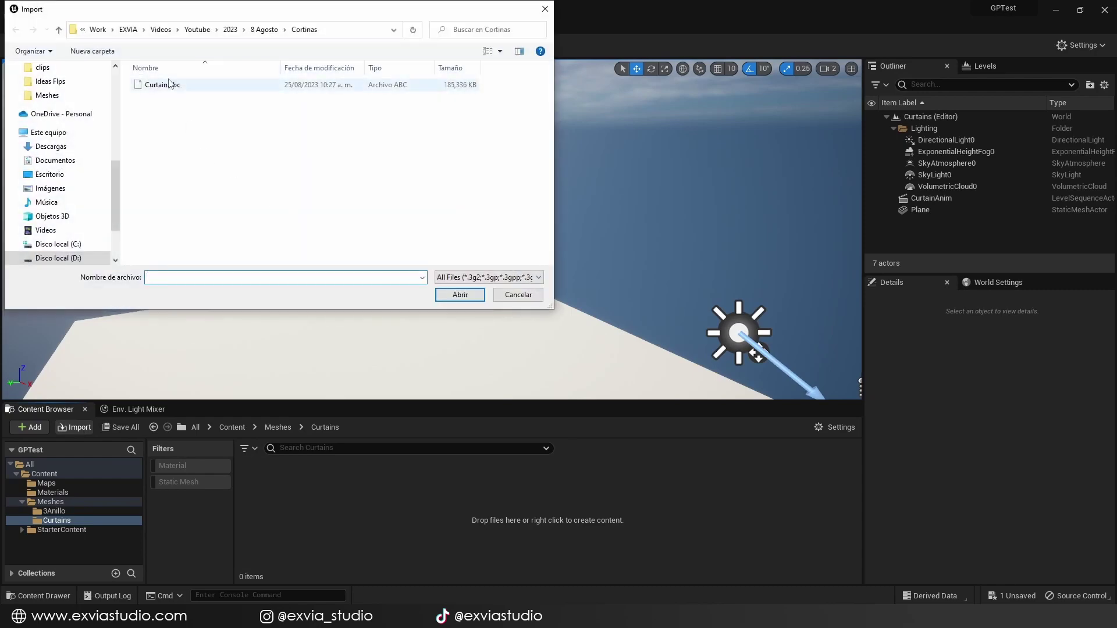
pyautogui.click(170, 87)
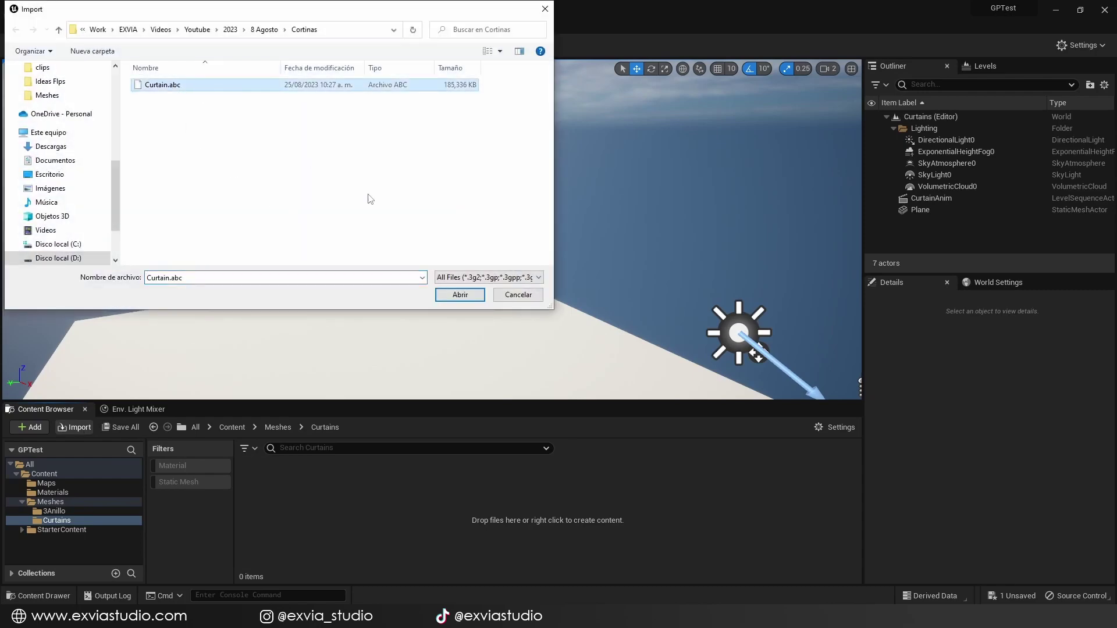
pyautogui.click(459, 295)
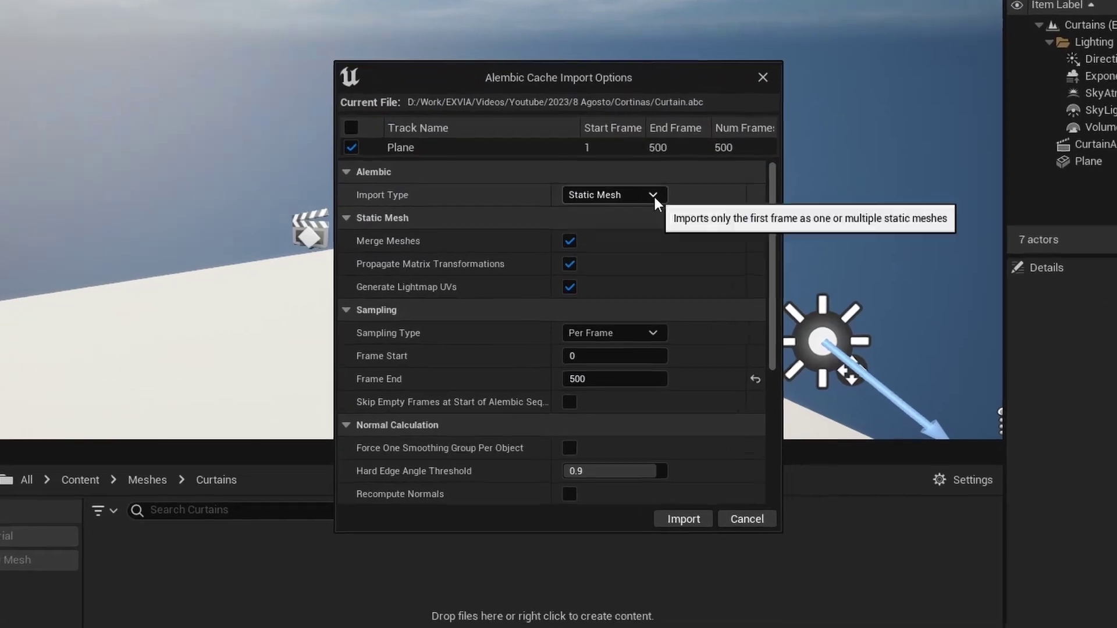
pyautogui.click(617, 236)
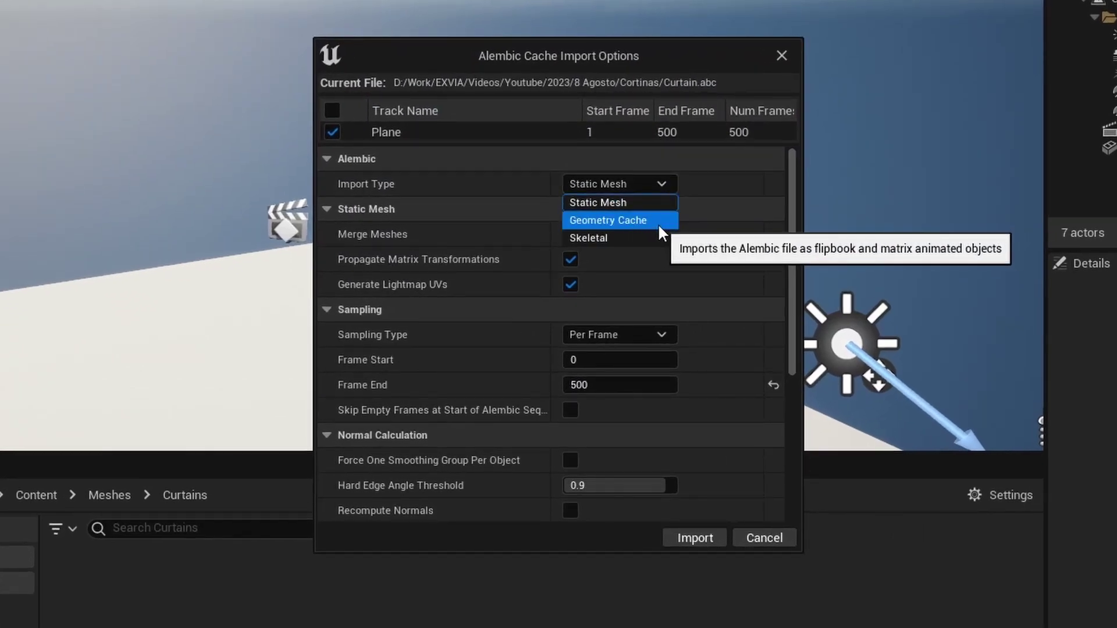
pyautogui.click(658, 224)
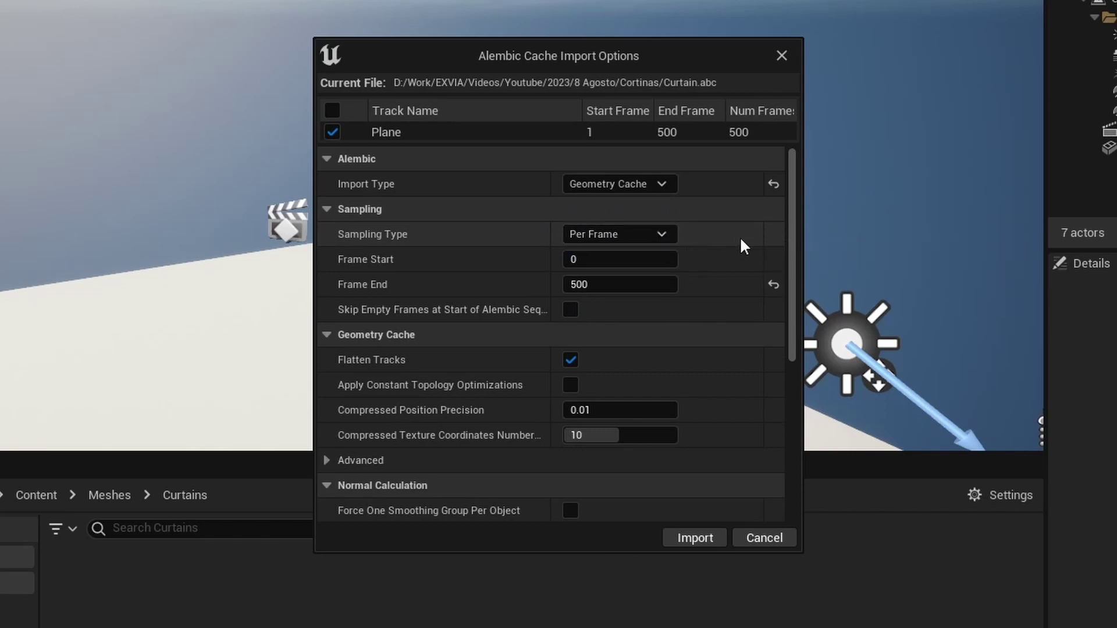
pyautogui.scroll(-10, 669, 349)
pyautogui.click(662, 459)
pyautogui.click(605, 467)
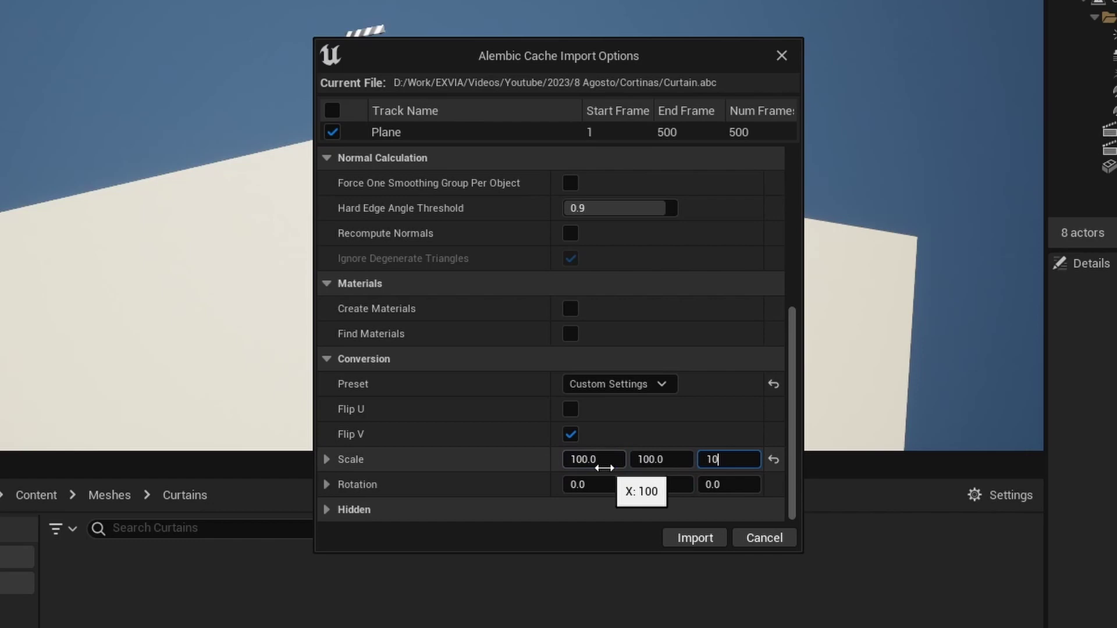
pyautogui.write('100')
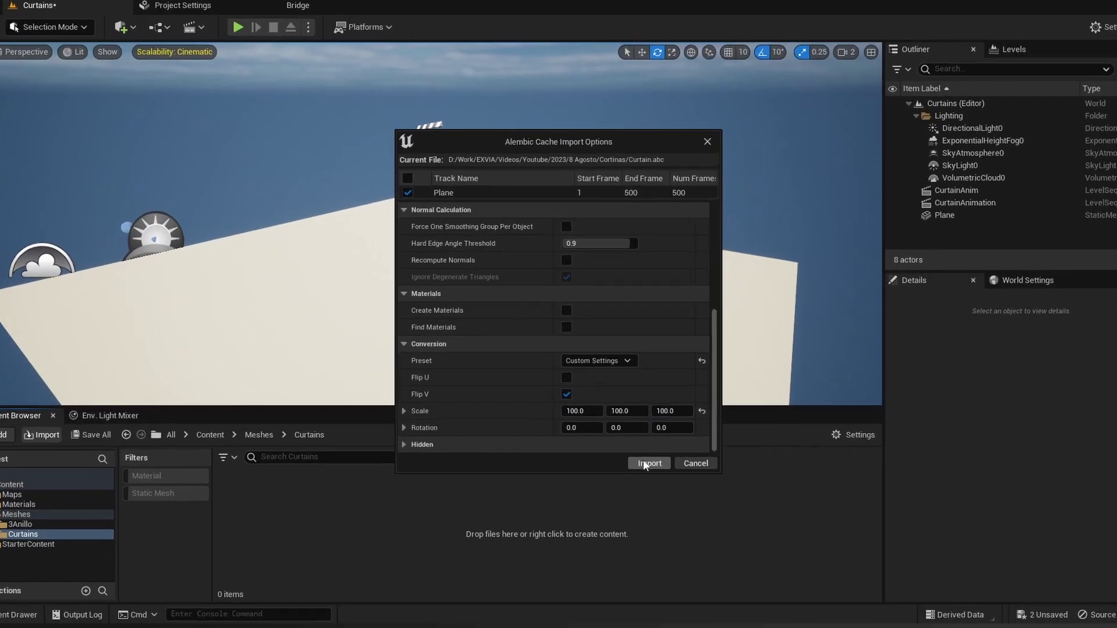
pyautogui.click(693, 537)
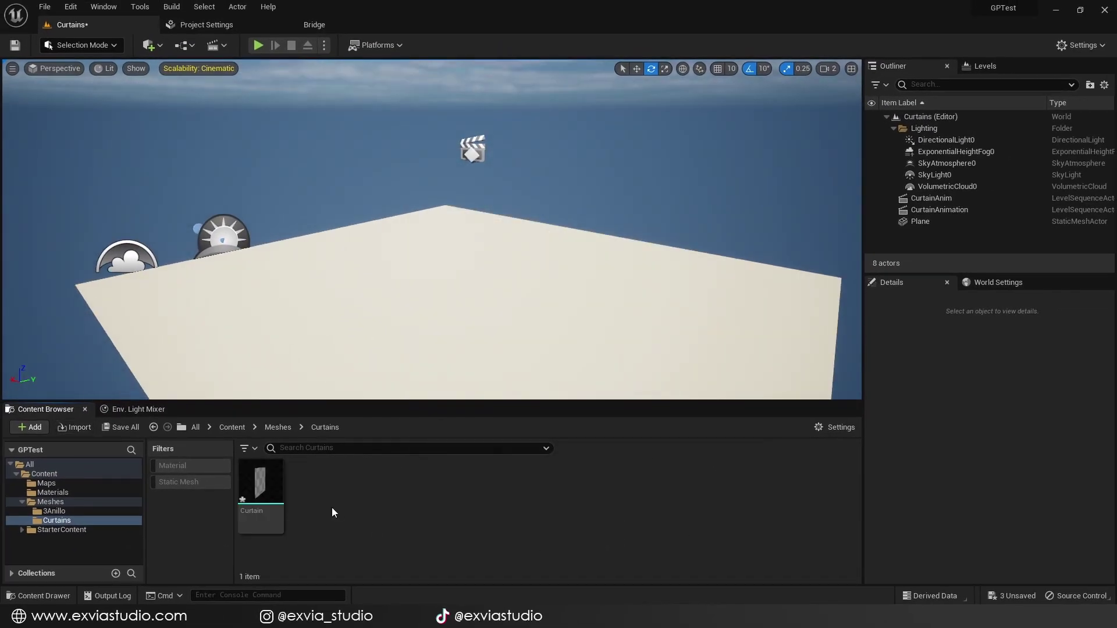
# Place the Curtain geometry cache in the level at 0.1 scale, rolled -80° upright.
pyautogui.moveTo(261, 494); pyautogui.dragTo(422, 353)
pyautogui.moveTo(454, 320); pyautogui.dragTo(464, 319)
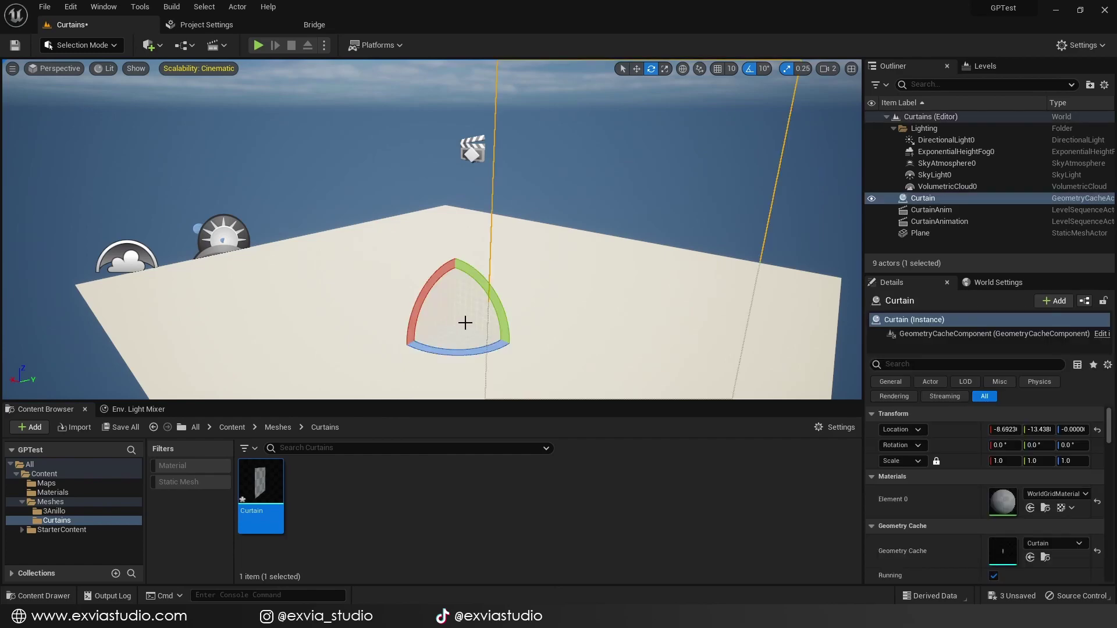
pyautogui.moveTo(464, 320); pyautogui.dragTo(448, 276, button='right')
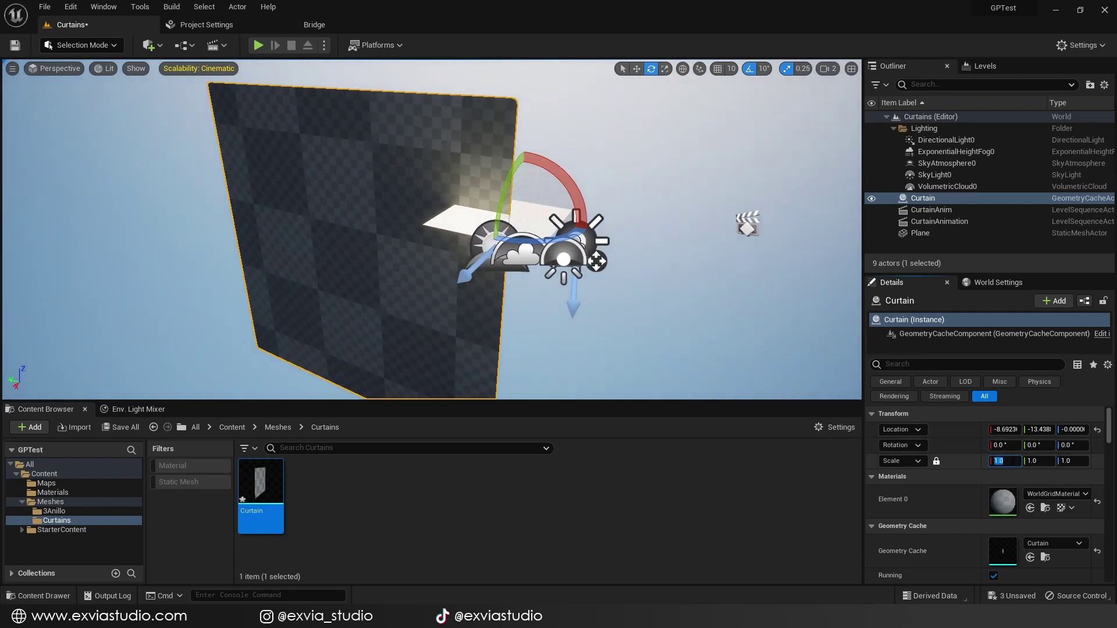
pyautogui.press('Return')
pyautogui.press('f')
pyautogui.moveTo(533, 275); pyautogui.dragTo(610, 291)
pyautogui.moveTo(609, 291); pyautogui.dragTo(559, 268, button='right')
pyautogui.click(294, 87)
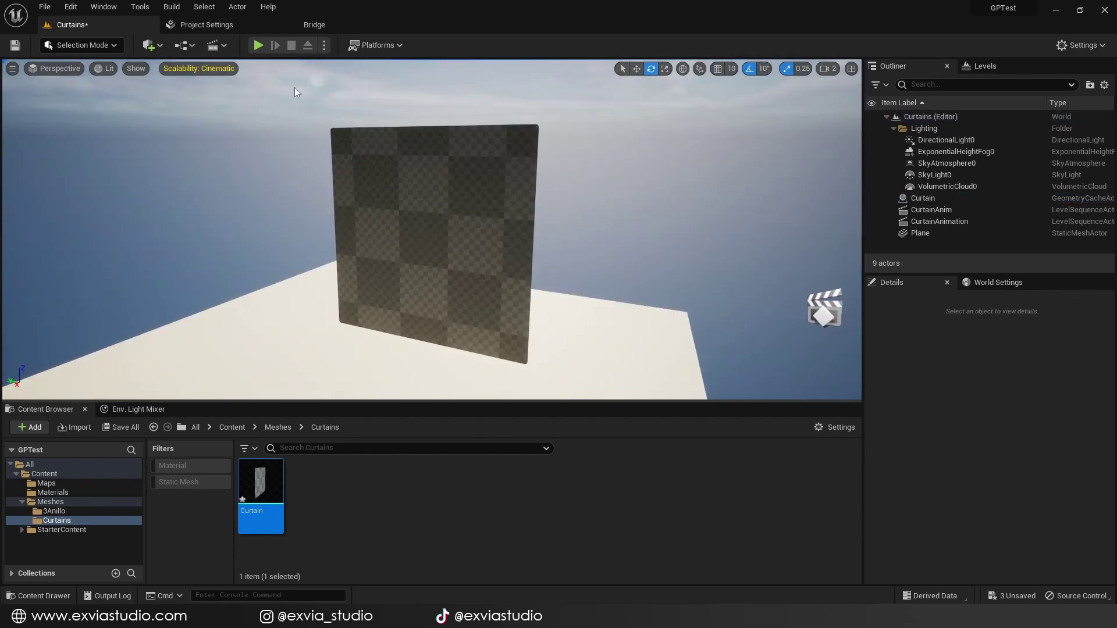
# Play the level and fly the camera near the curtain to check it animates.
pyautogui.click(258, 45)
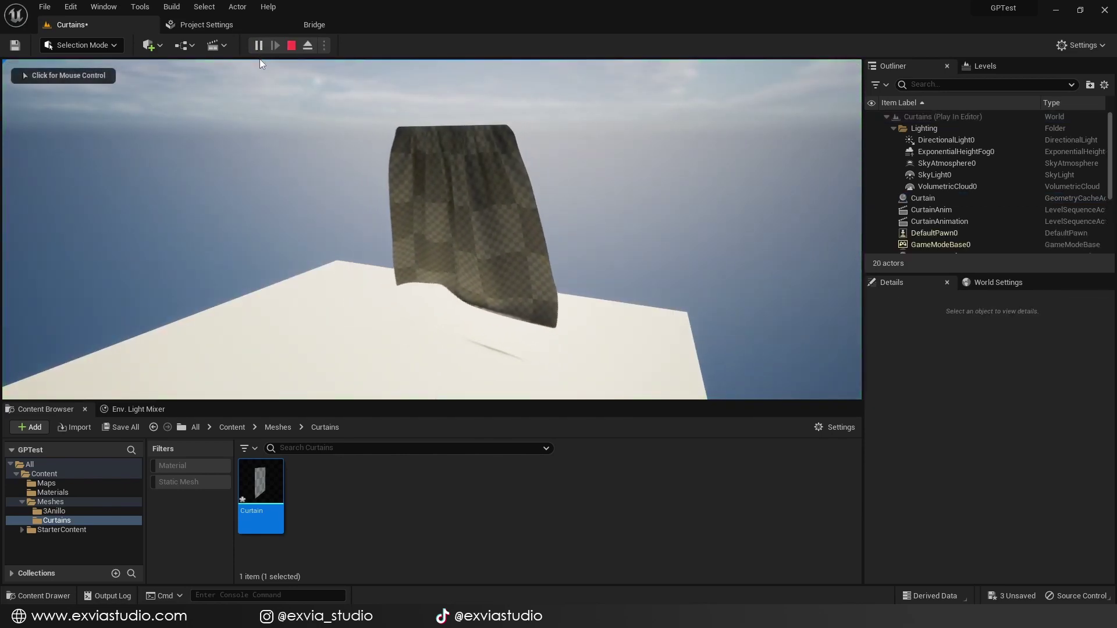
pyautogui.click(270, 68)
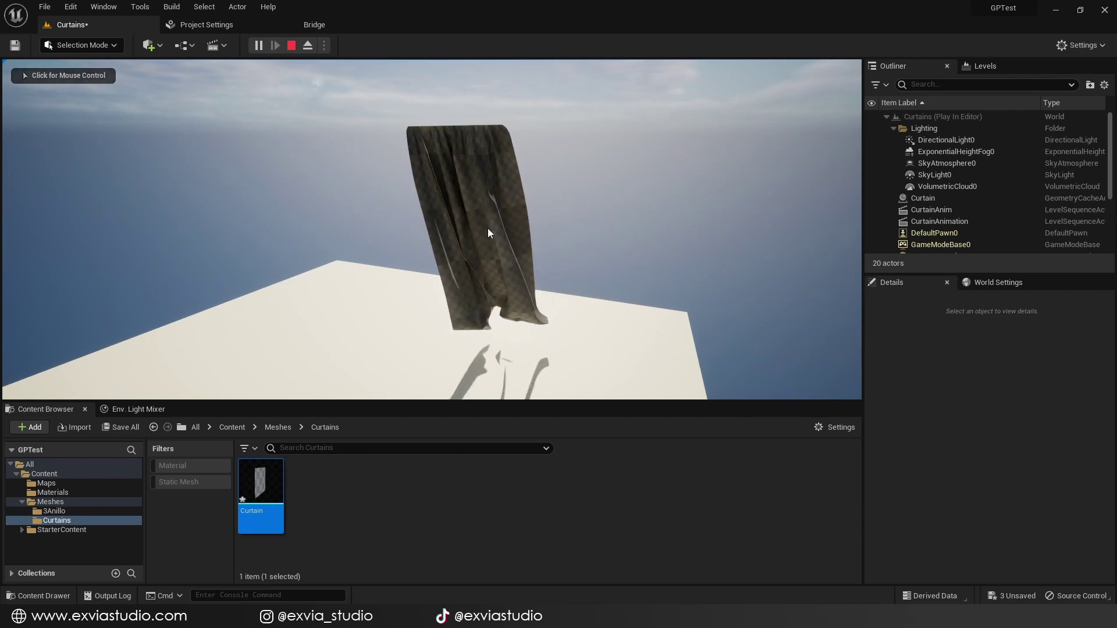
pyautogui.press('s')
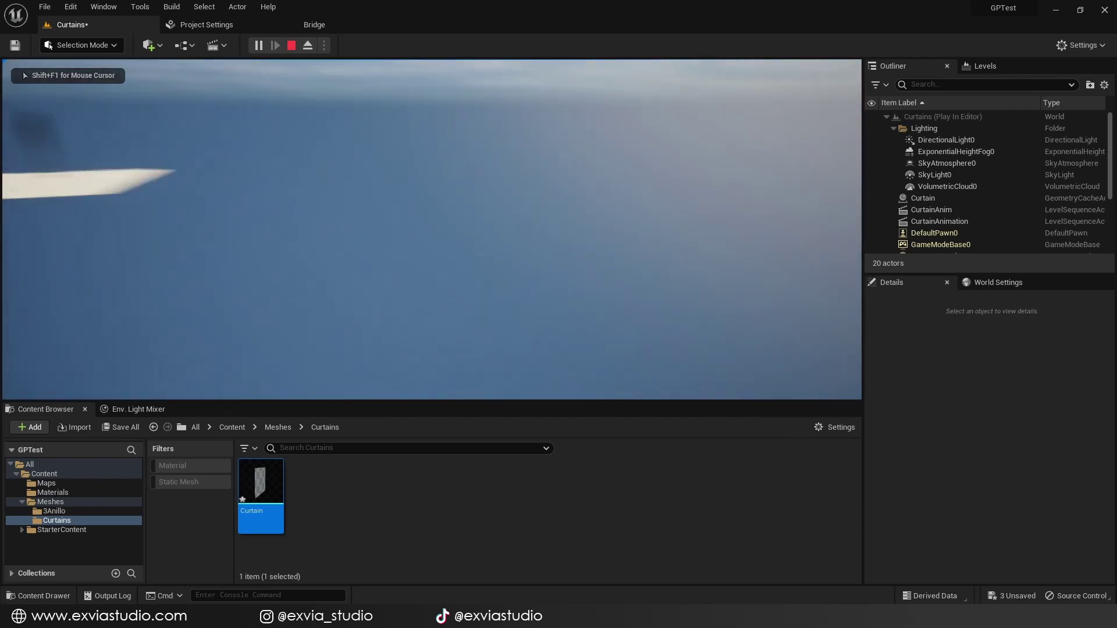
pyautogui.press('w')
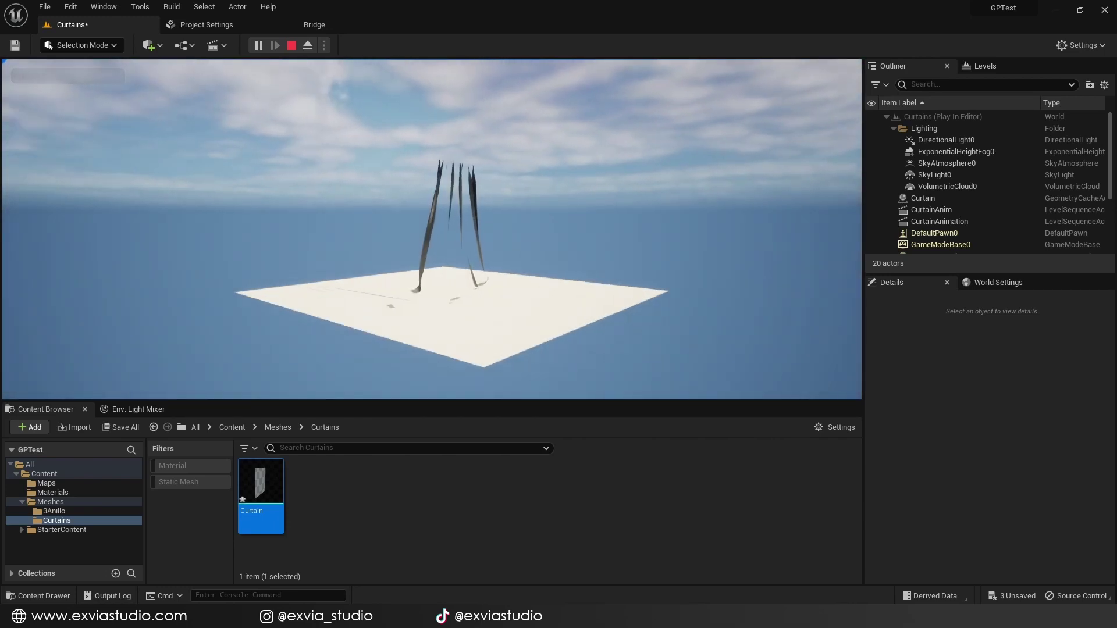
pyautogui.press('w')
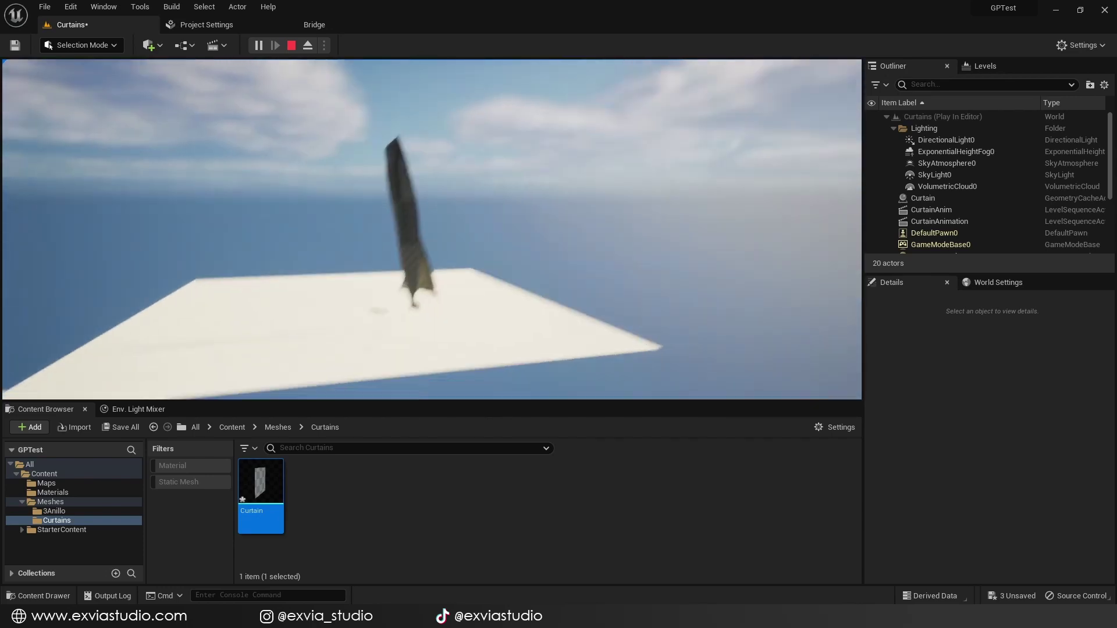
pyautogui.press('Escape')
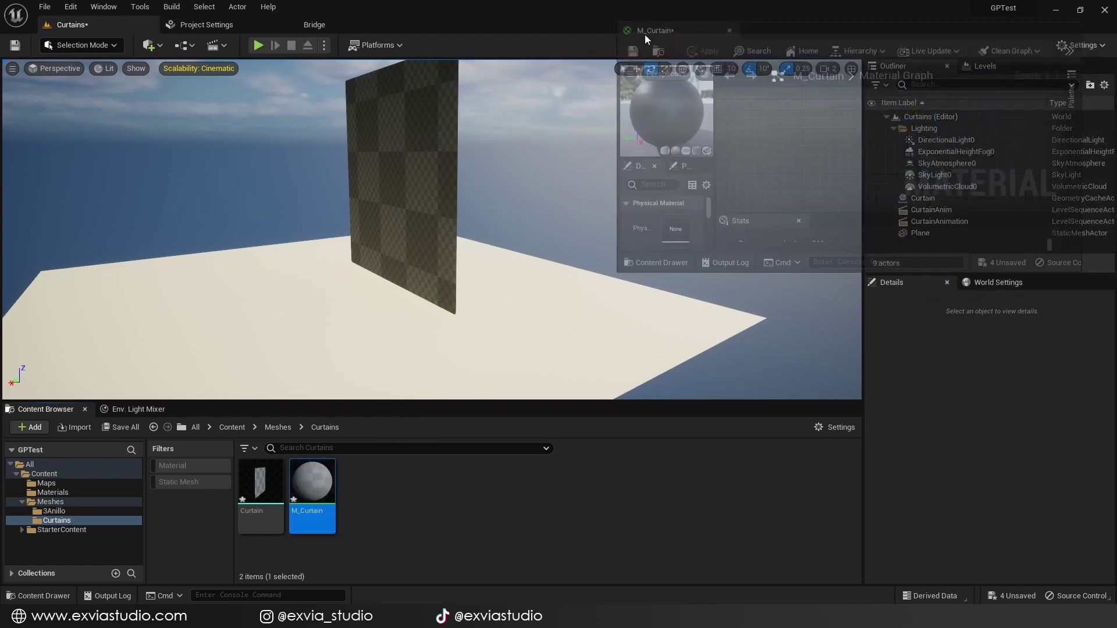
# Give M_Curtain a light grey (0.677) Constant3Vector base colour and make it two-sided.
pyautogui.moveTo(644, 33); pyautogui.dragTo(579, 29)
pyautogui.rightClick(463, 140)
pyautogui.write('3 vector')
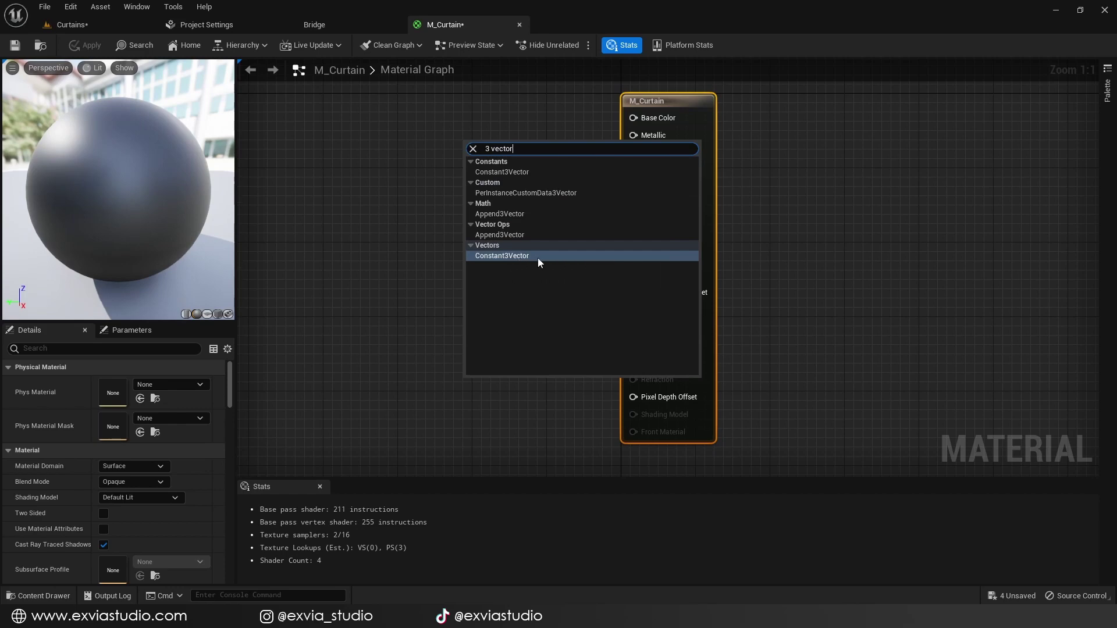
pyautogui.click(502, 256)
pyautogui.moveTo(577, 164); pyautogui.dragTo(633, 118)
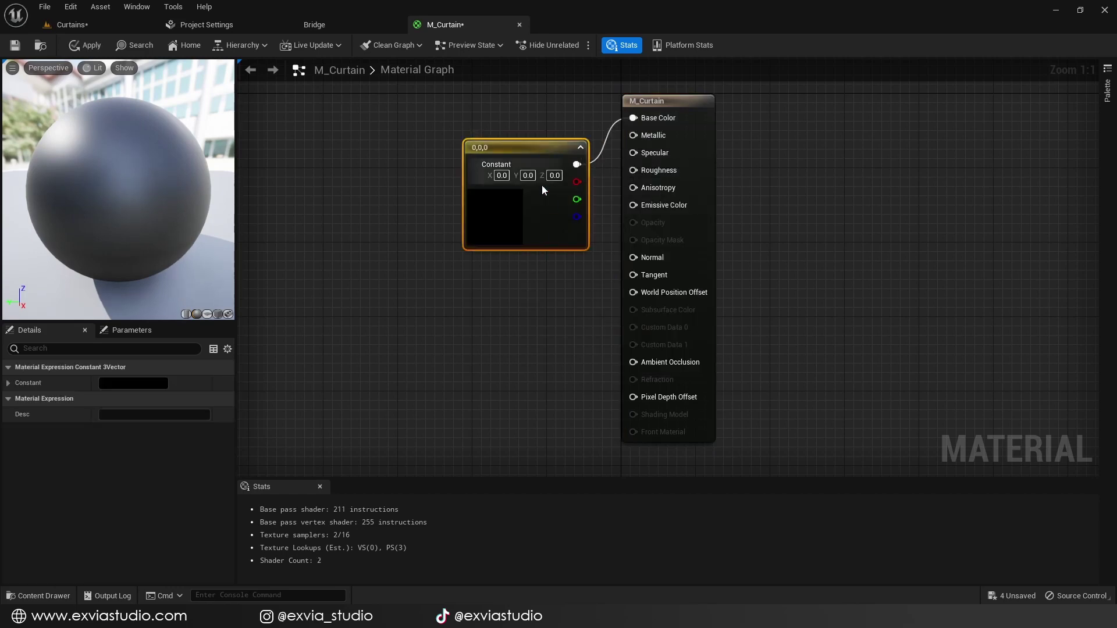
pyautogui.moveTo(505, 214); pyautogui.dragTo(401, 169)
pyautogui.doubleClick(419, 166)
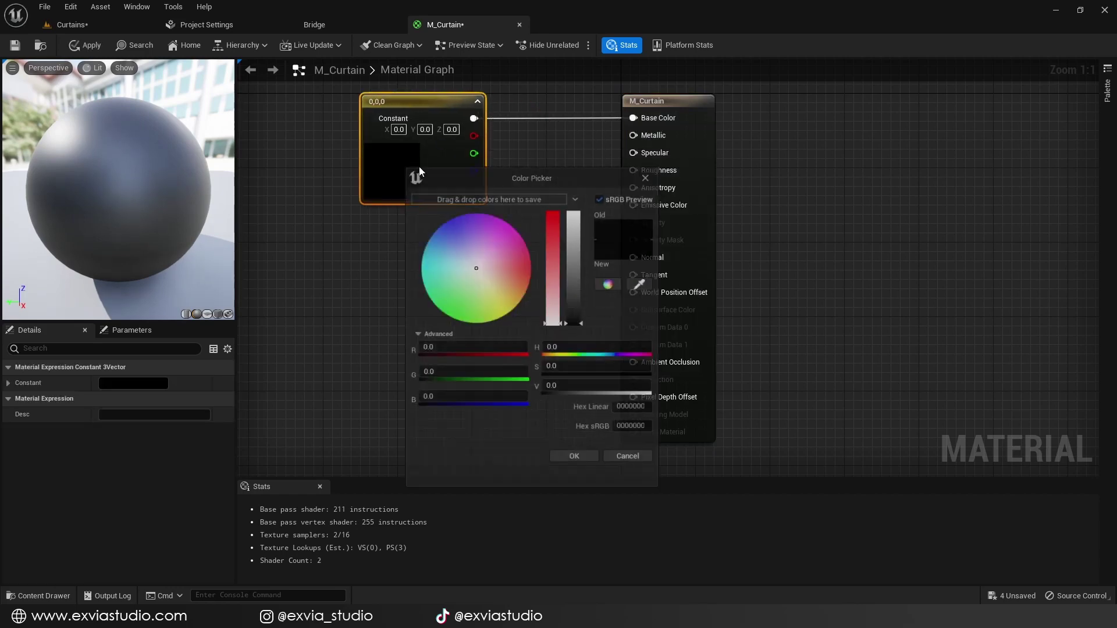
pyautogui.click(577, 250)
pyautogui.click(583, 457)
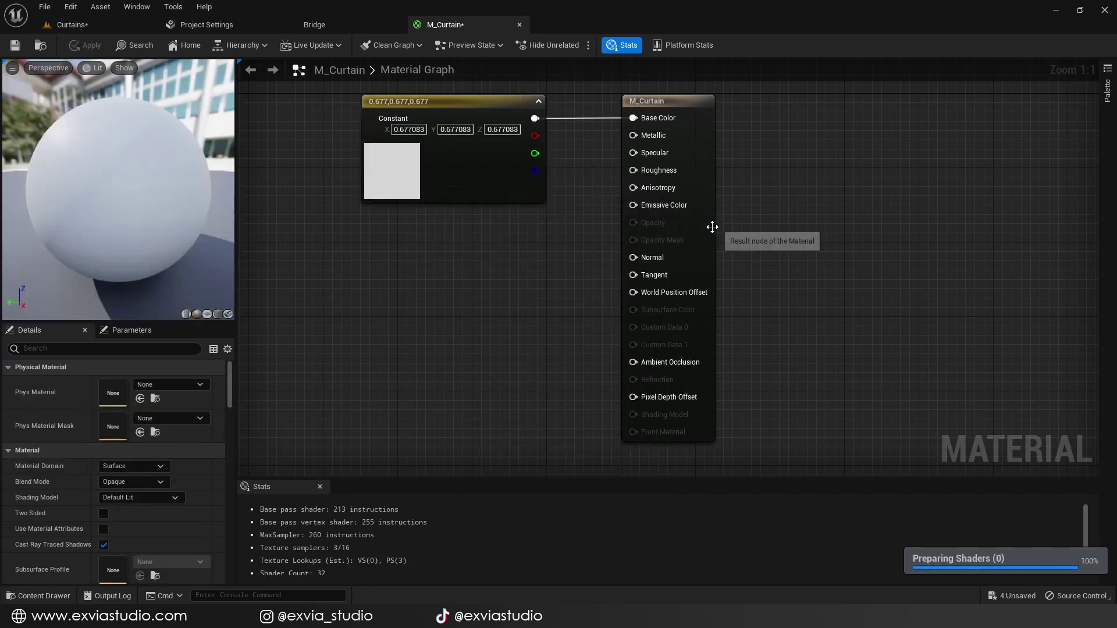
pyautogui.click(713, 227)
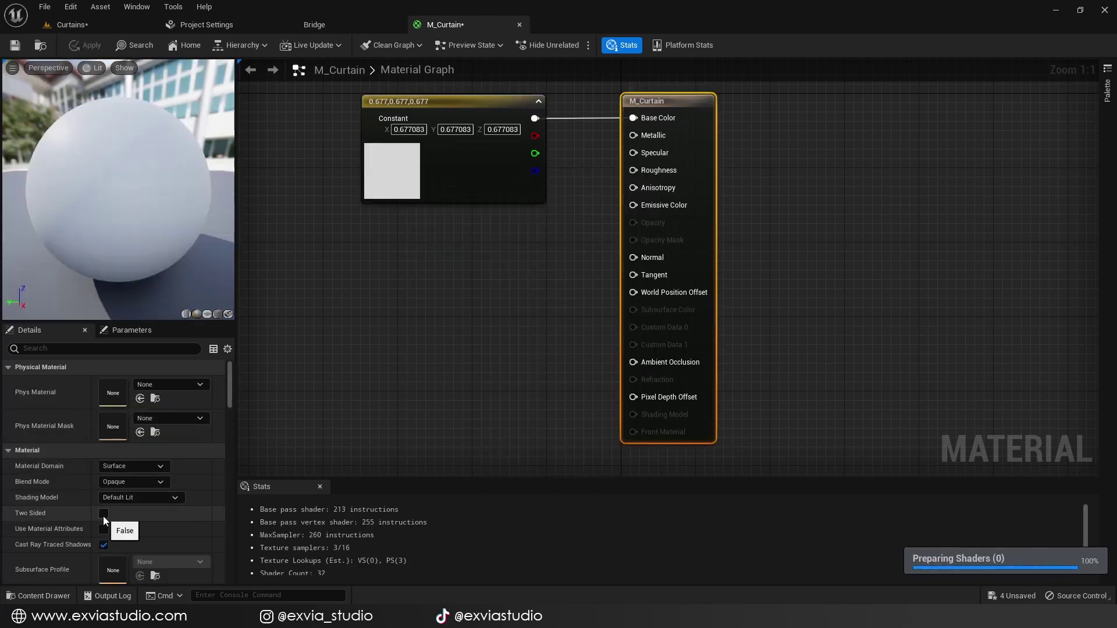
pyautogui.click(103, 516)
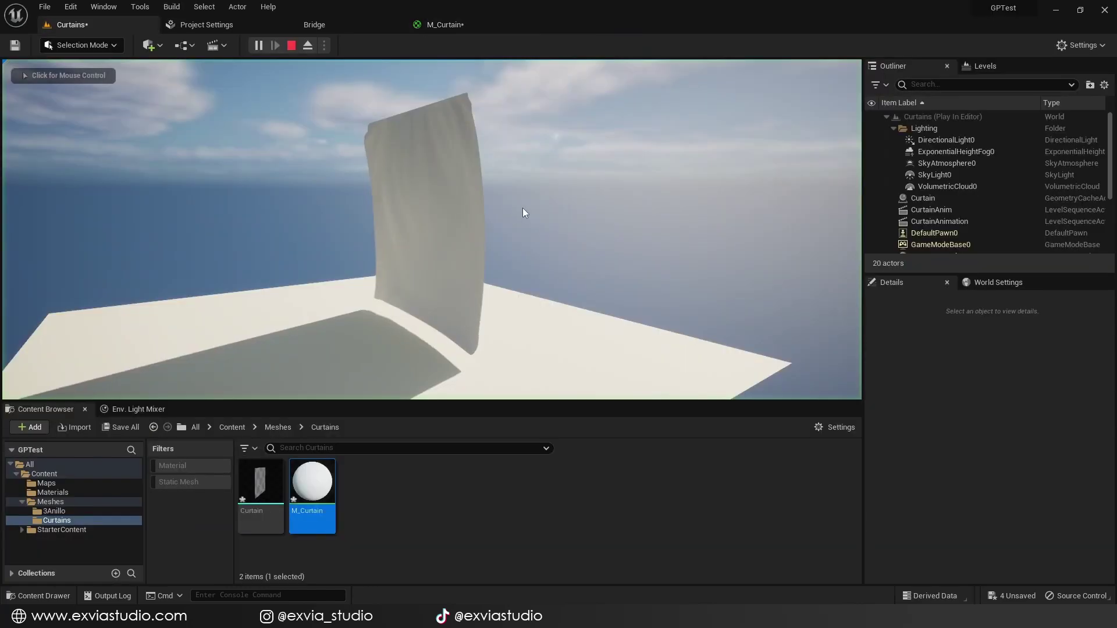
# Fly around the draped curtain in play mode, then save all assets.
pyautogui.click(523, 212)
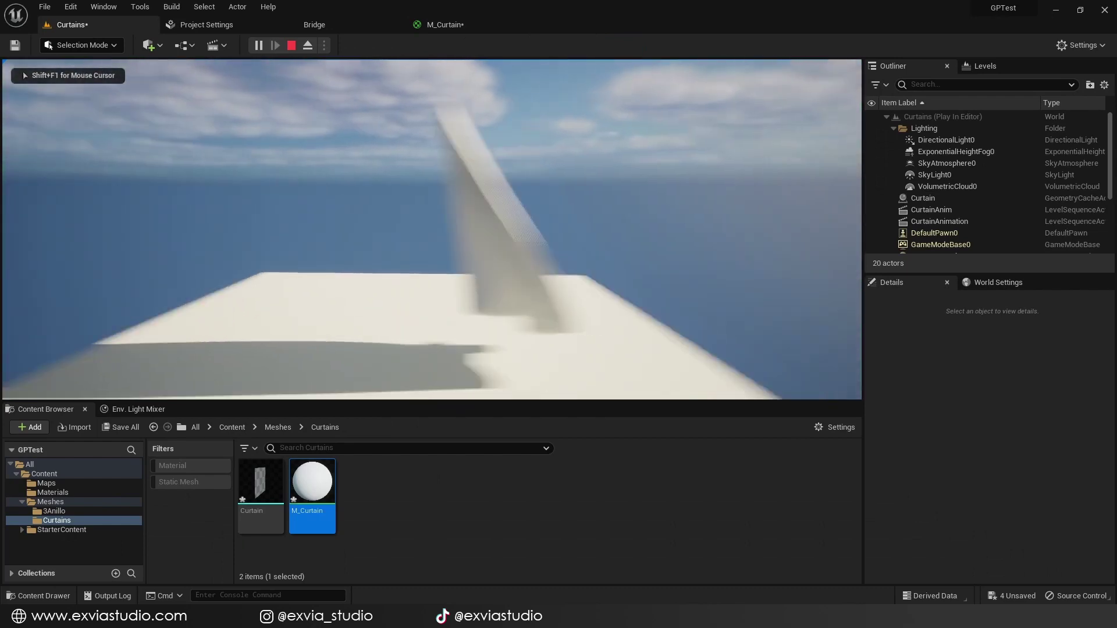
pyautogui.press('w')
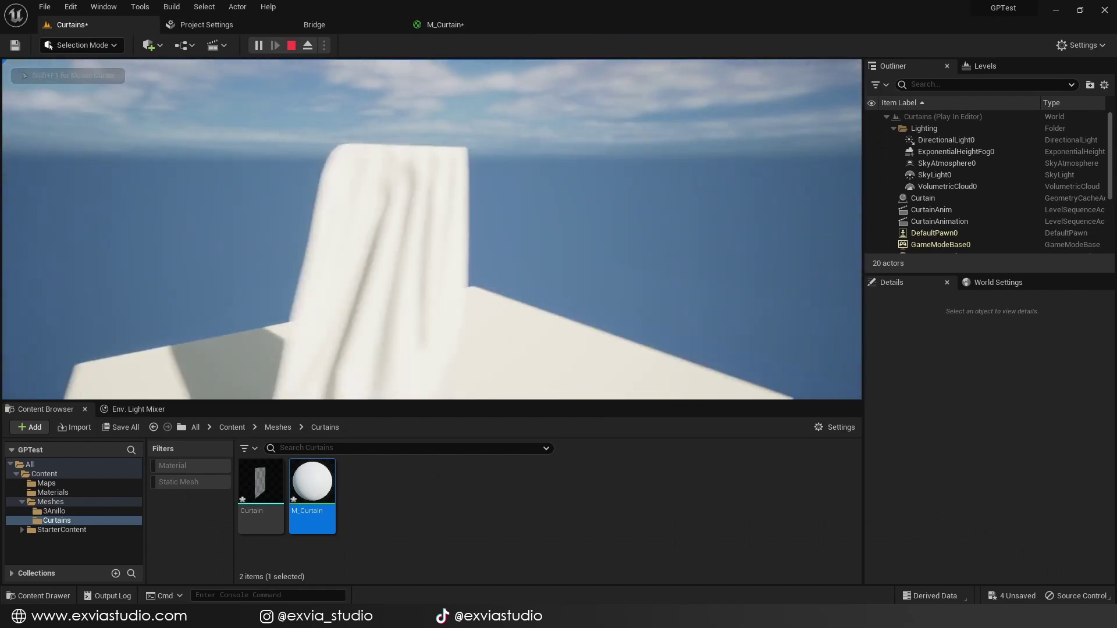
pyautogui.press('s')
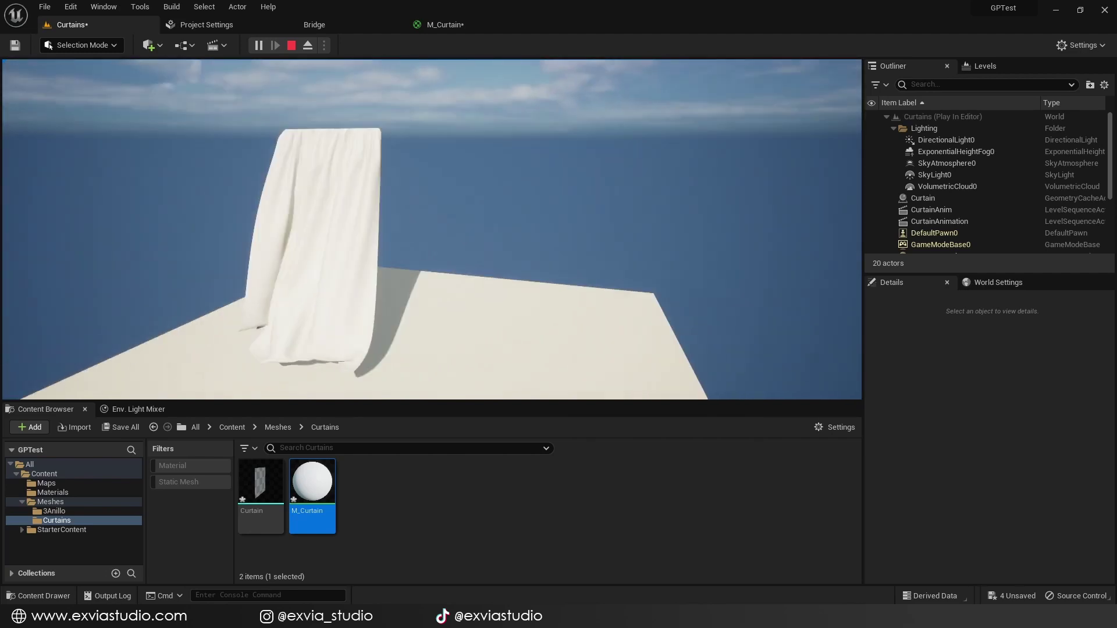
pyautogui.press('s')
pyautogui.press('w')
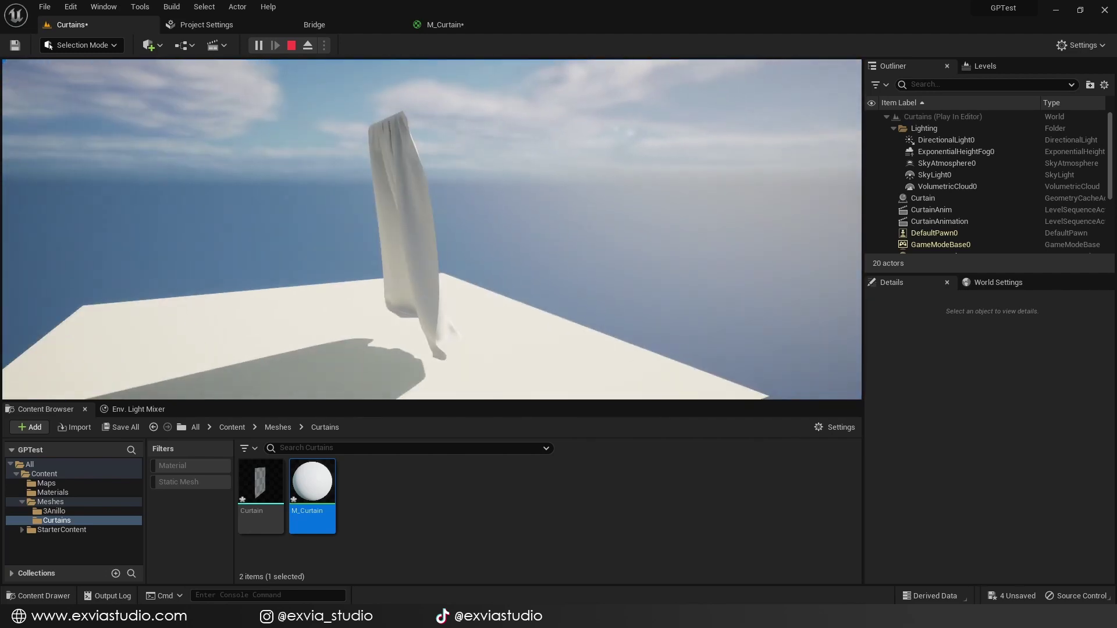
pyautogui.press('Escape')
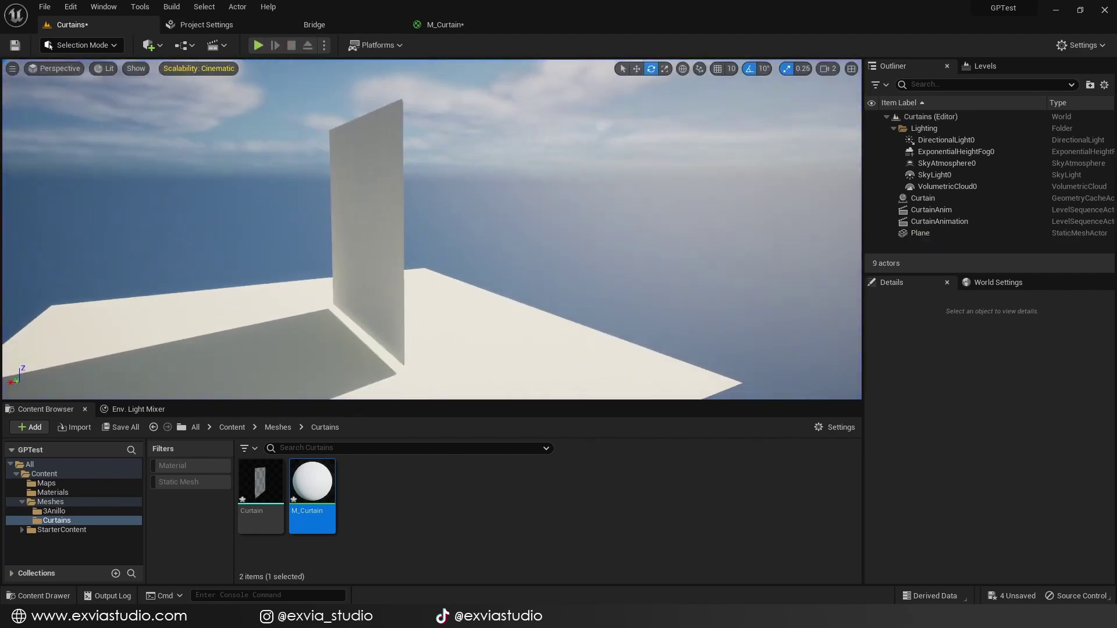
pyautogui.click(120, 428)
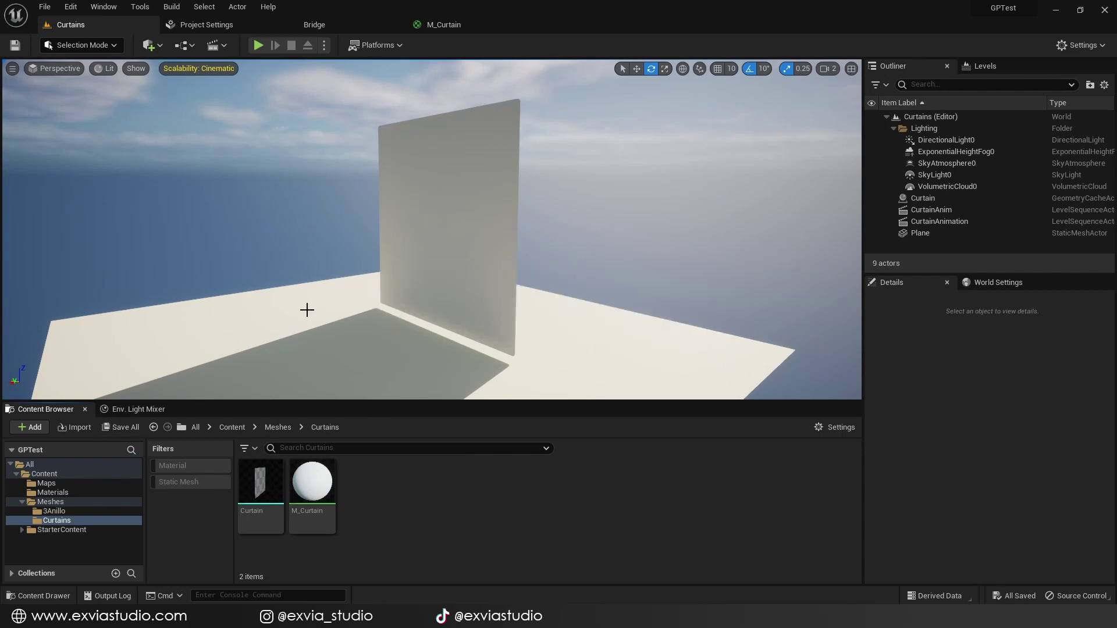
# Create and save a new level sequence named Curtain2.
pyautogui.click(203, 53)
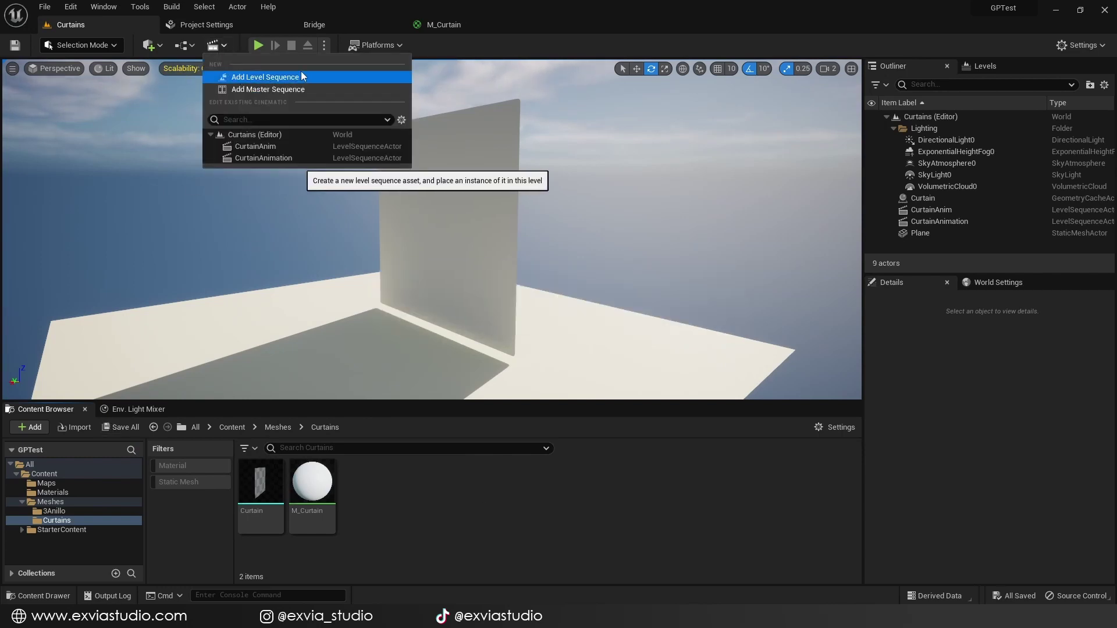
pyautogui.click(314, 77)
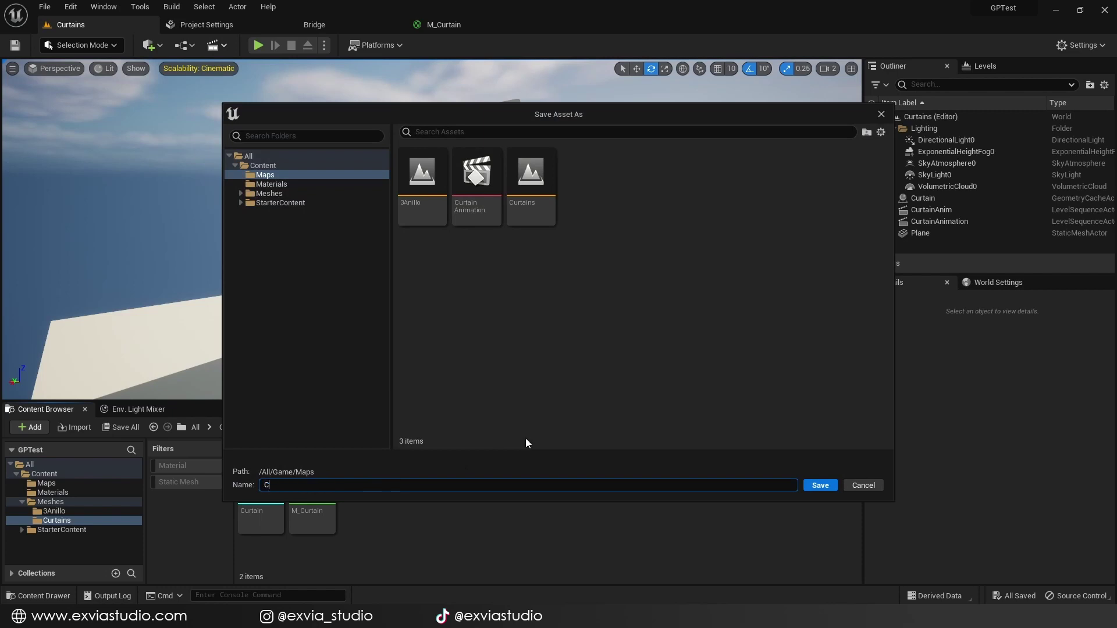
pyautogui.press('Return')
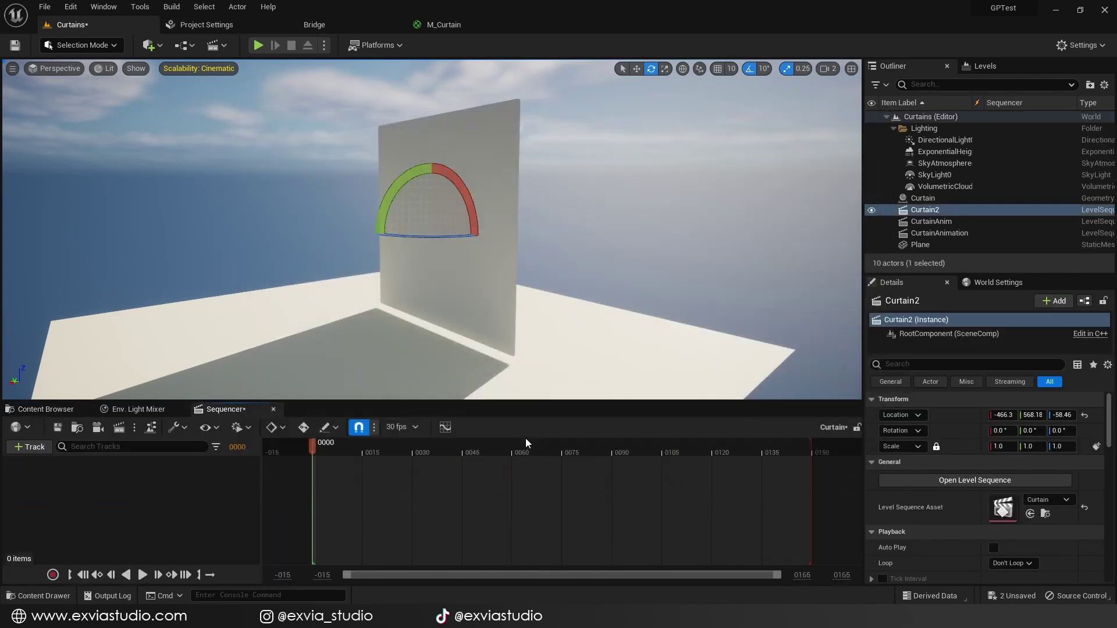
# Add the Curtain actor to the sequence with a Geometry Cache animation track.
pyautogui.click(923, 198)
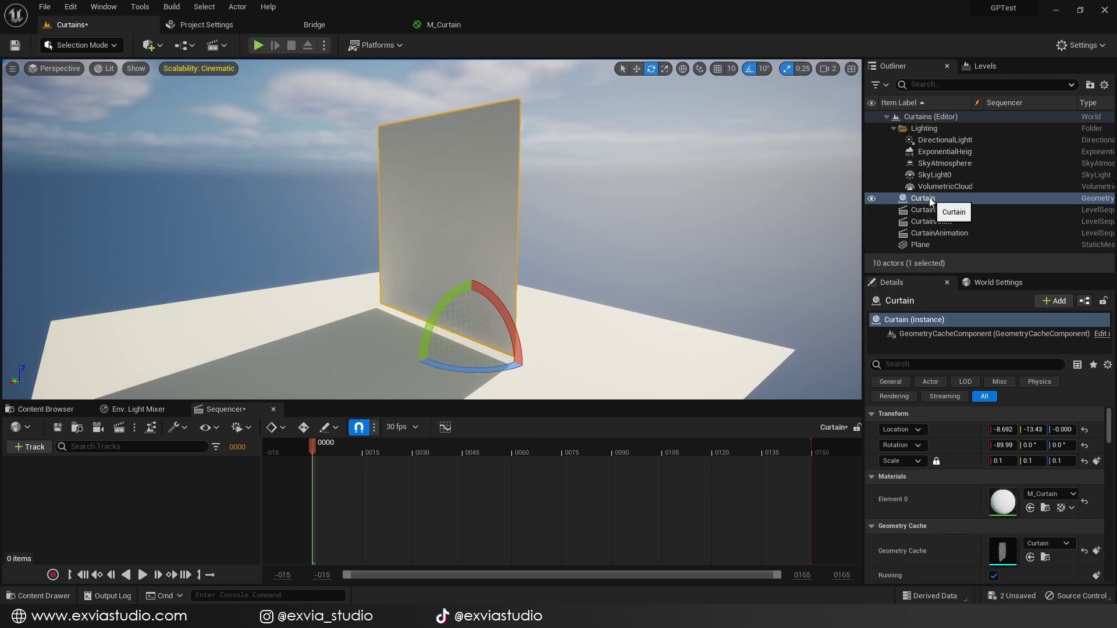
pyautogui.click(935, 202)
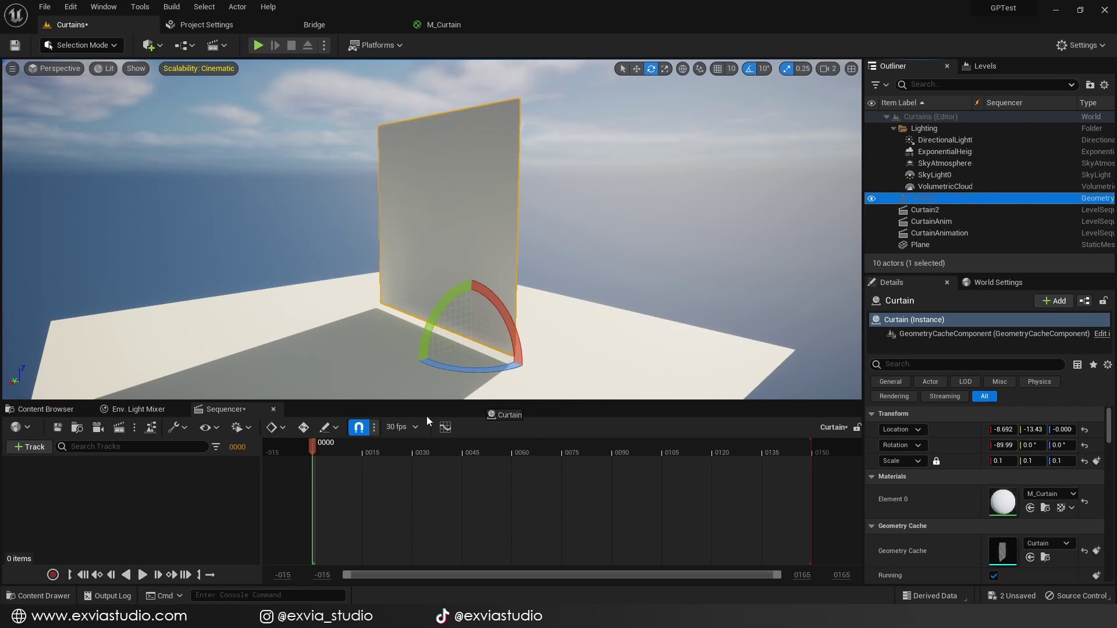
pyautogui.moveTo(148, 509); pyautogui.dragTo(148, 509)
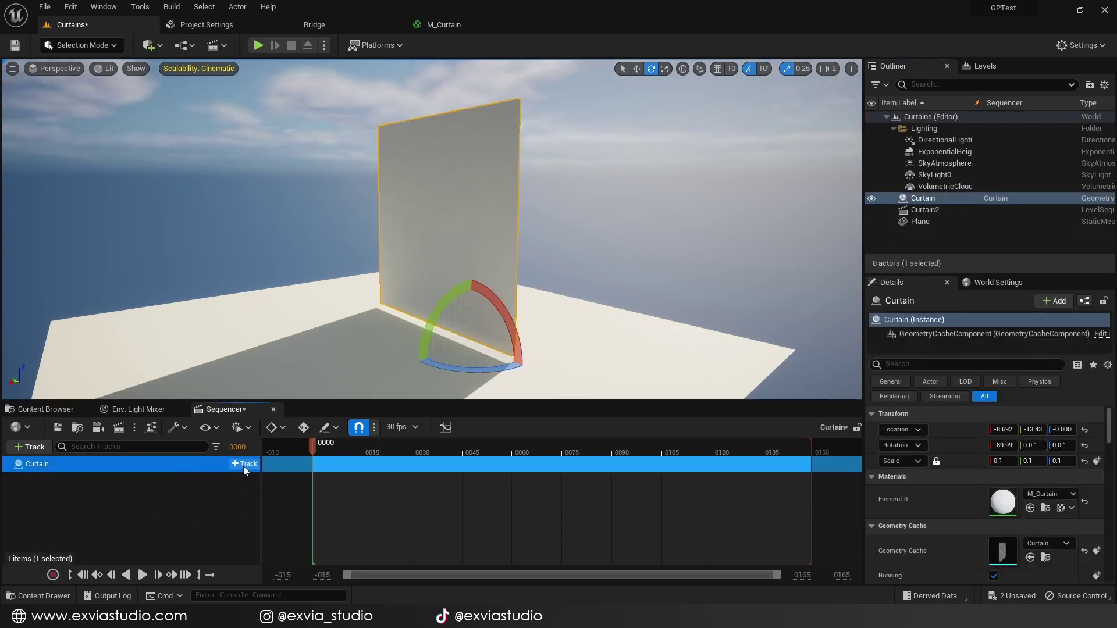
pyautogui.click(245, 465)
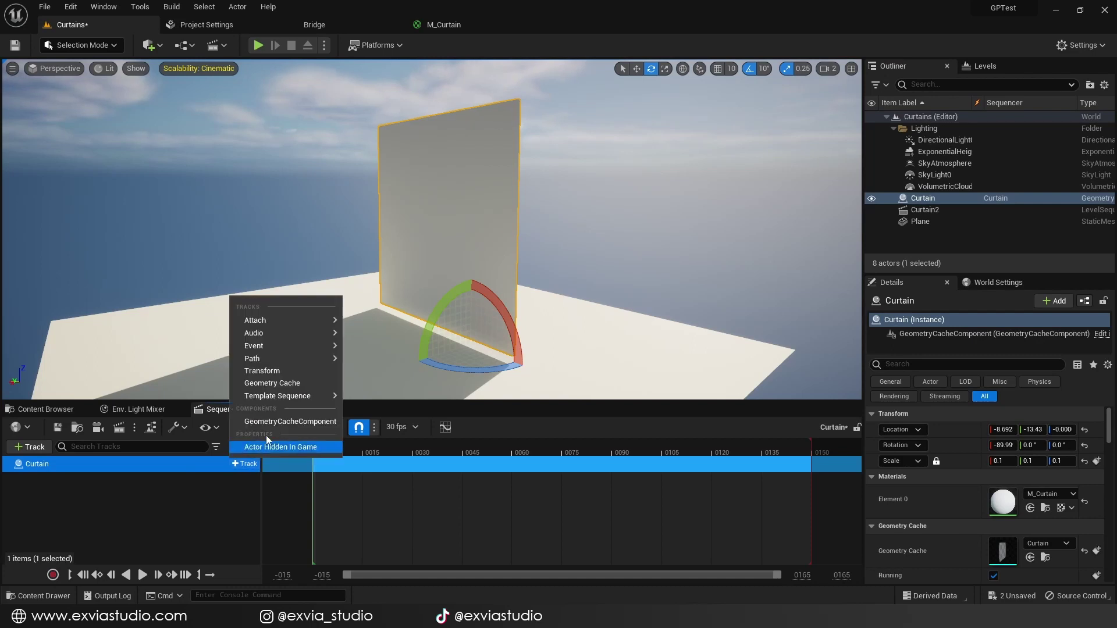
pyautogui.click(306, 387)
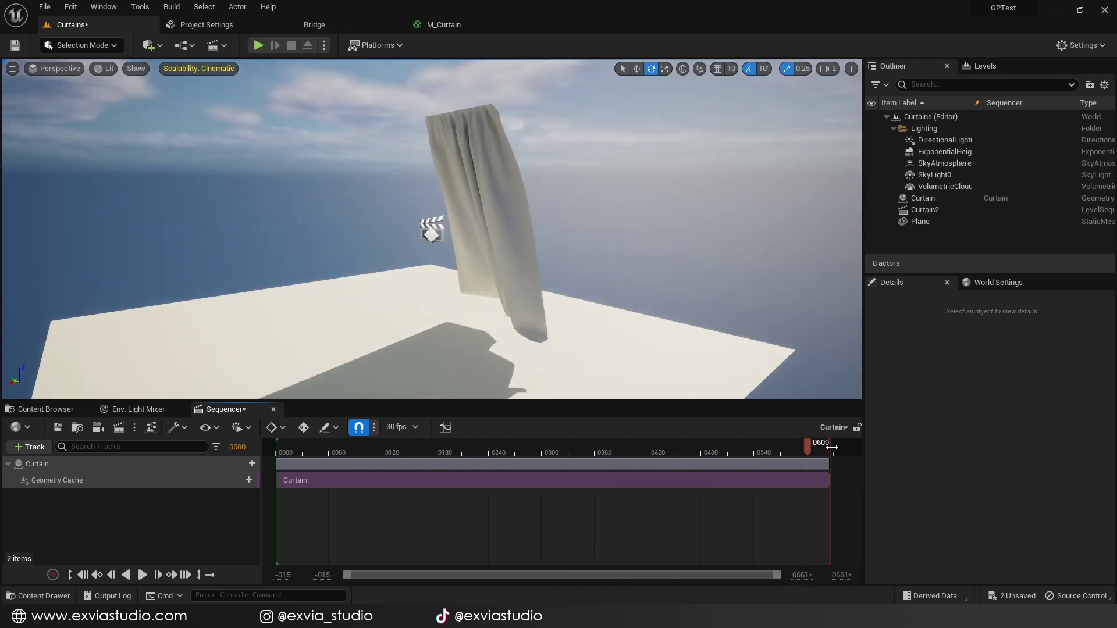
pyautogui.moveTo(465, 451); pyautogui.dragTo(390, 471)
# Lower the curtain onto the platform, play the sequence to frame 359, then rewind to about 119.
pyautogui.click(389, 473)
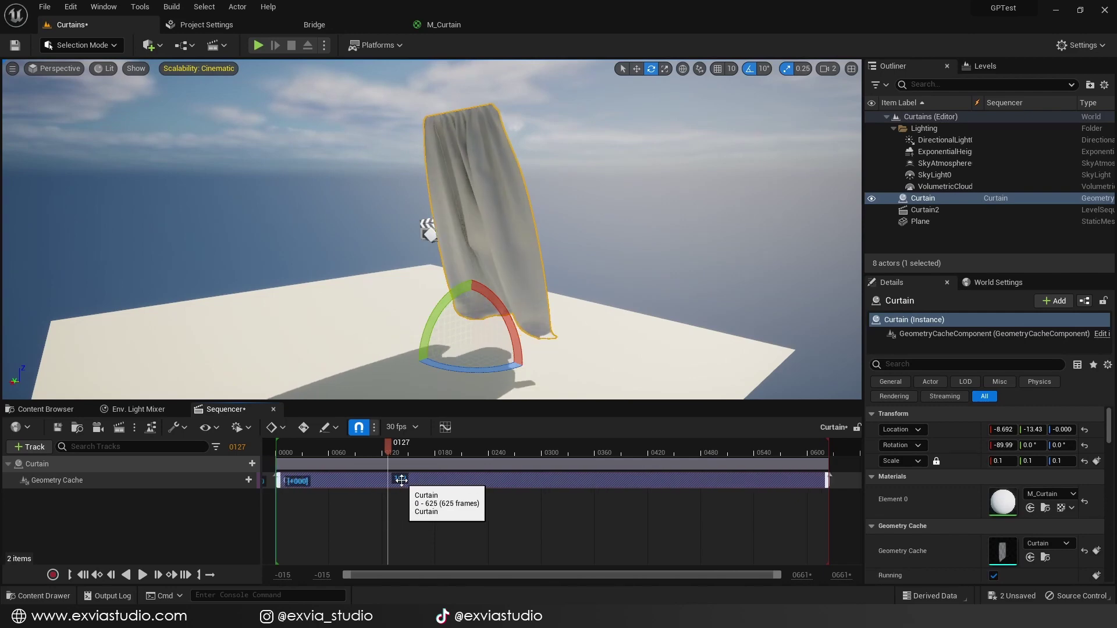
pyautogui.moveTo(397, 460); pyautogui.dragTo(403, 459)
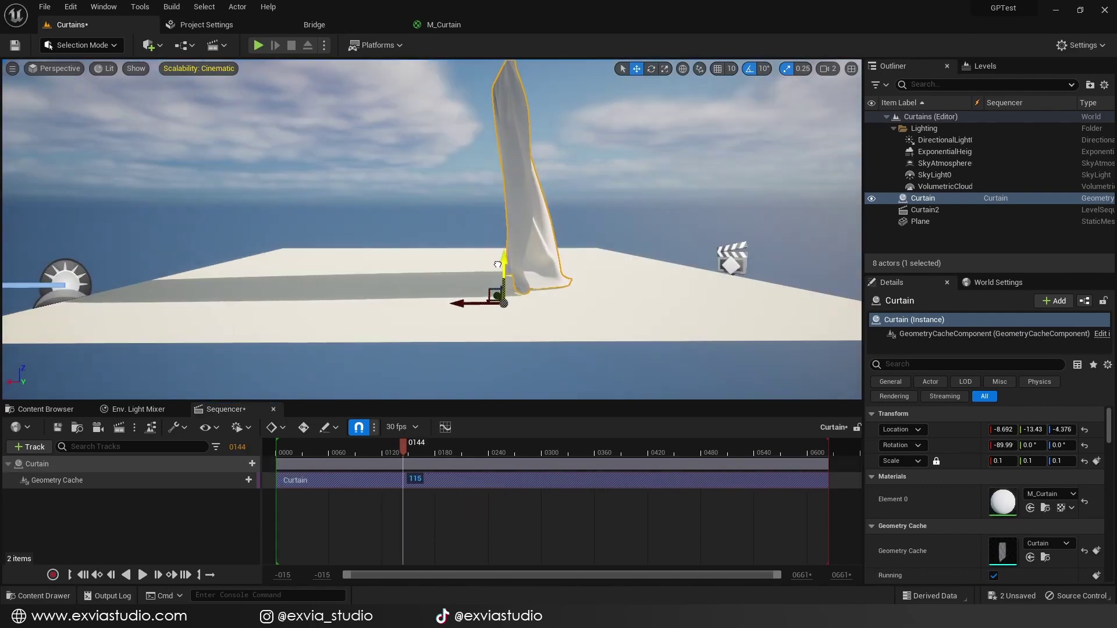
pyautogui.scroll(5, 498, 266)
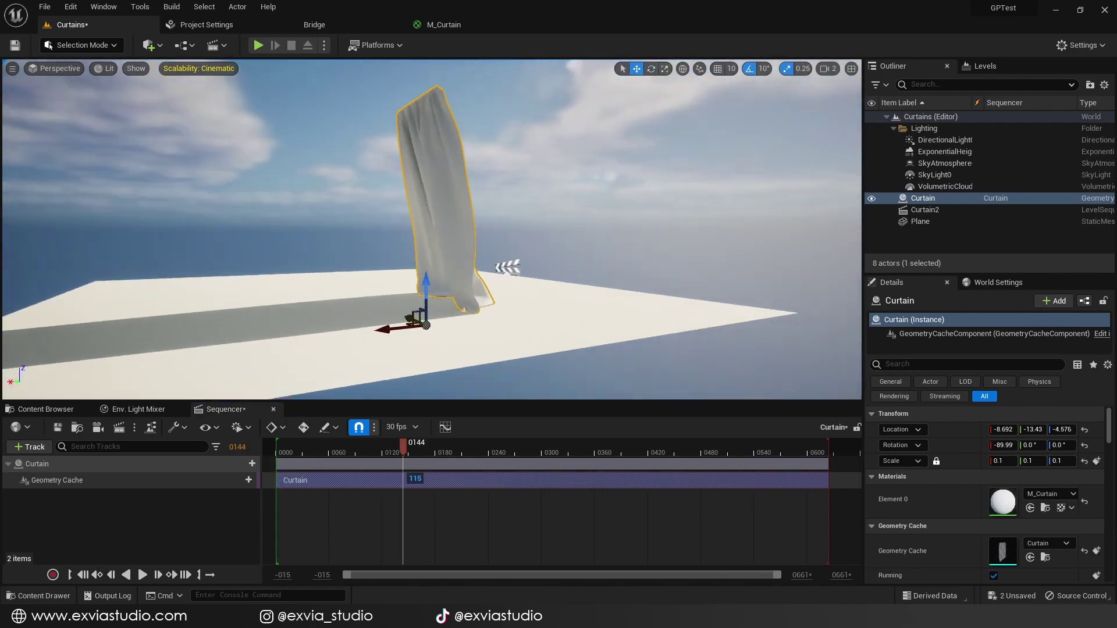
pyautogui.press('space')
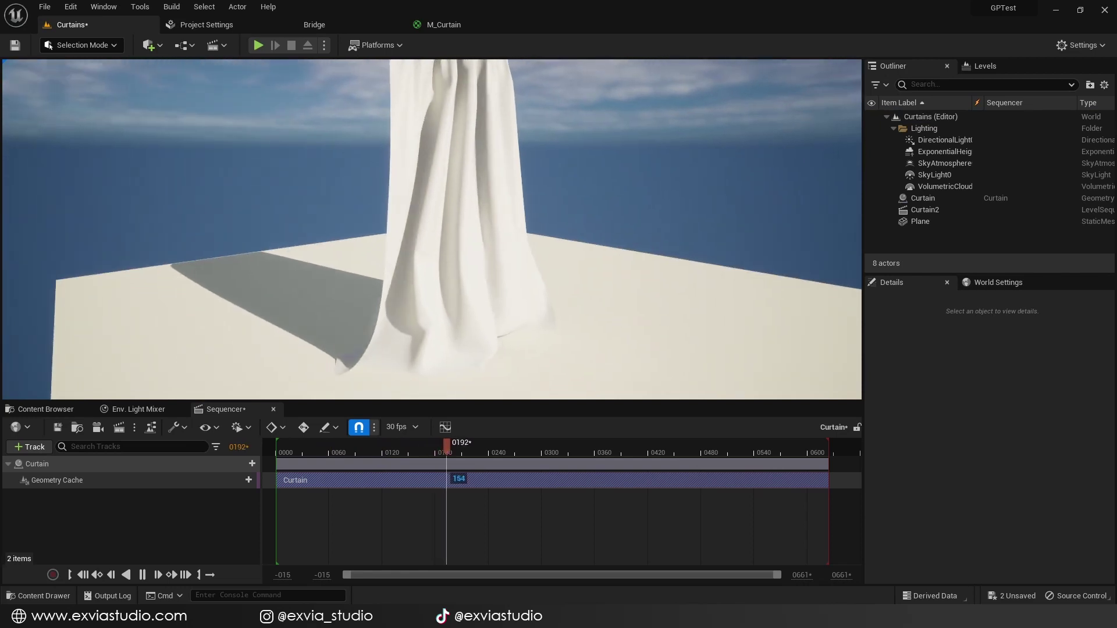
pyautogui.moveTo(432, 229); pyautogui.dragTo(343, 236, button='right')
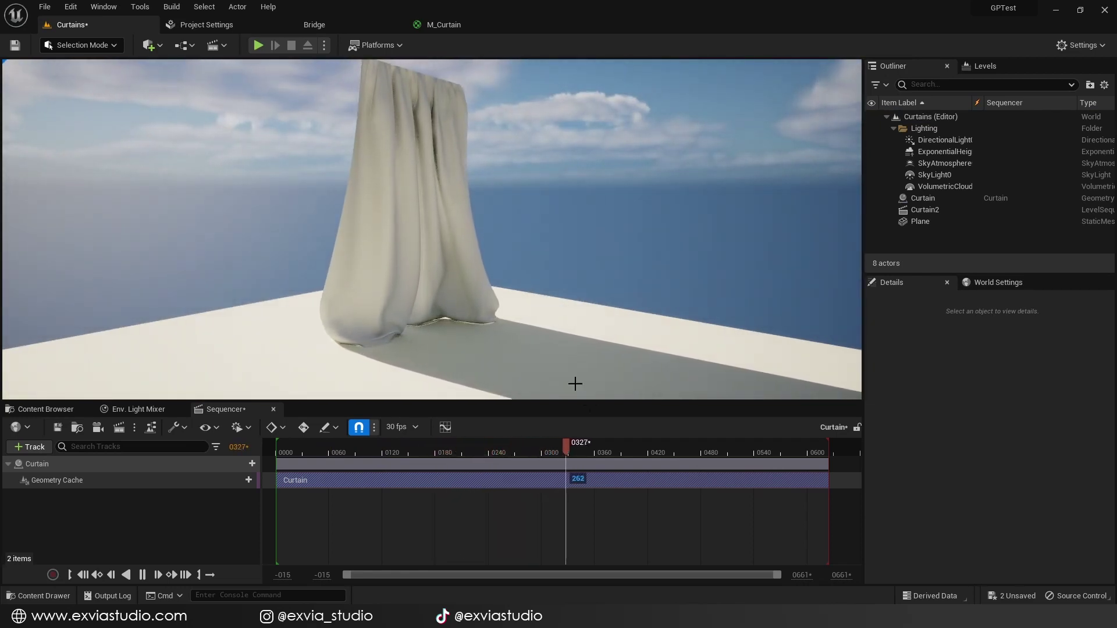
pyautogui.moveTo(575, 384); pyautogui.dragTo(576, 381, button='right')
pyautogui.click(598, 441)
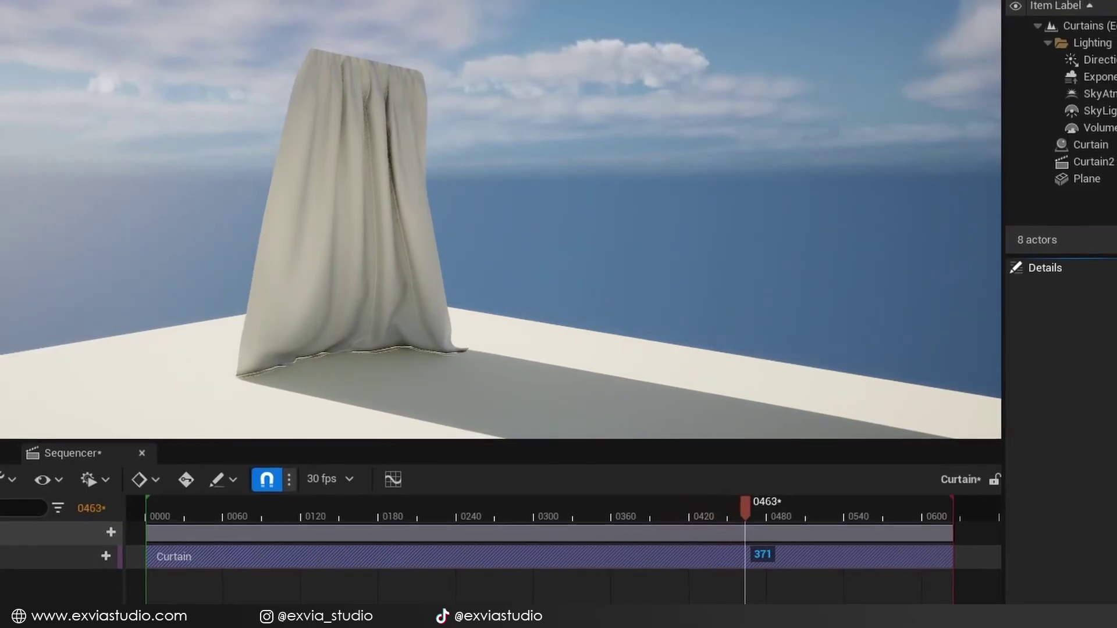
pyautogui.click(316, 510)
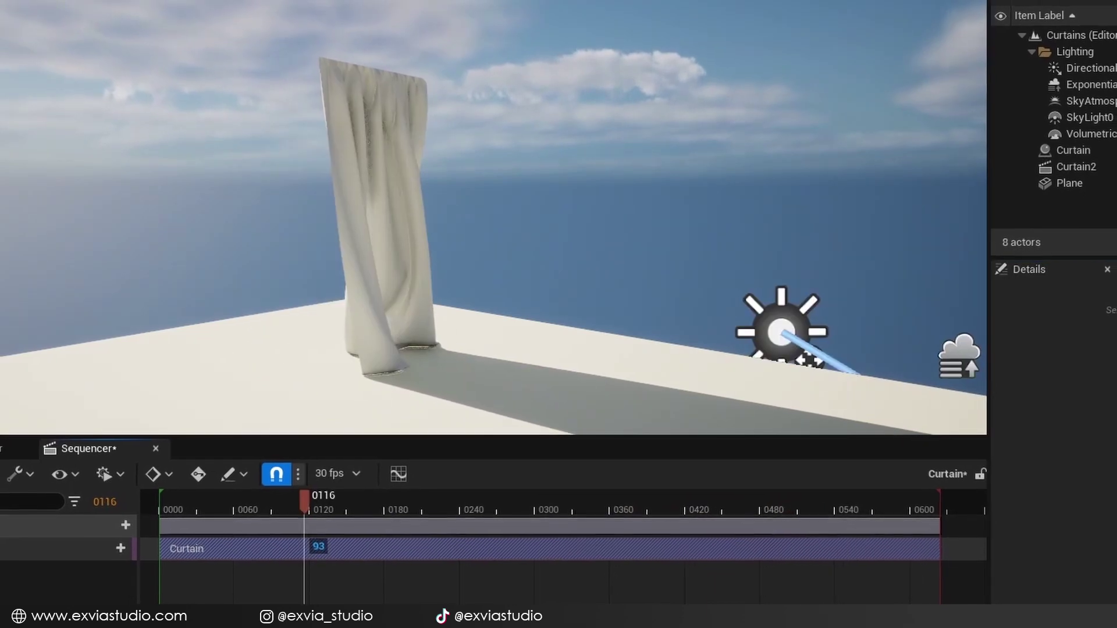